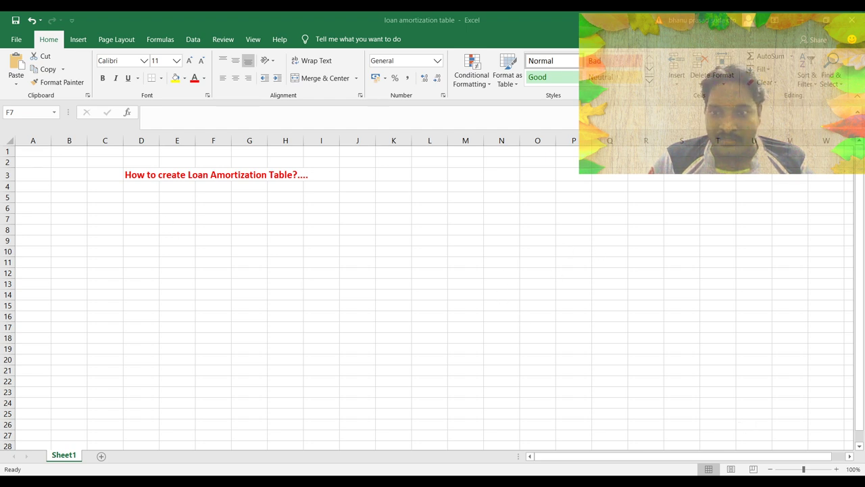
Enter the Loan Amount label in H5 with 1000000 in J5.
{"action": "left_click", "coordinate": [93, 205]}
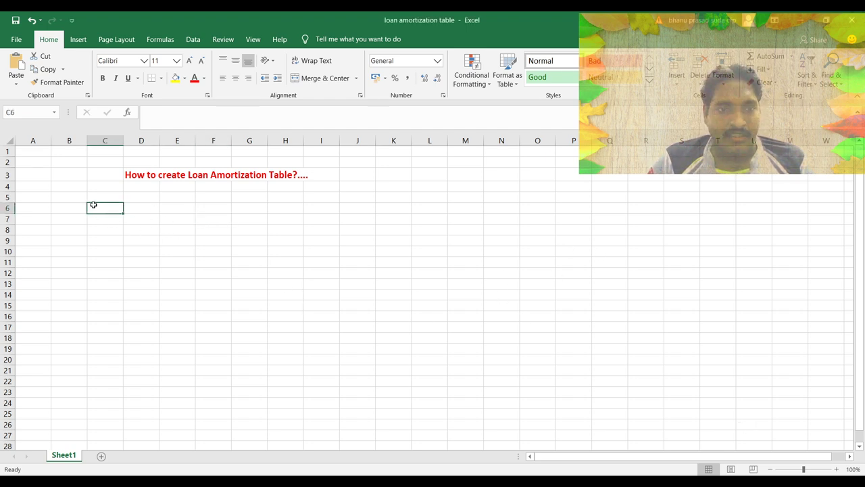
{"action": "left_click", "coordinate": [286, 200]}
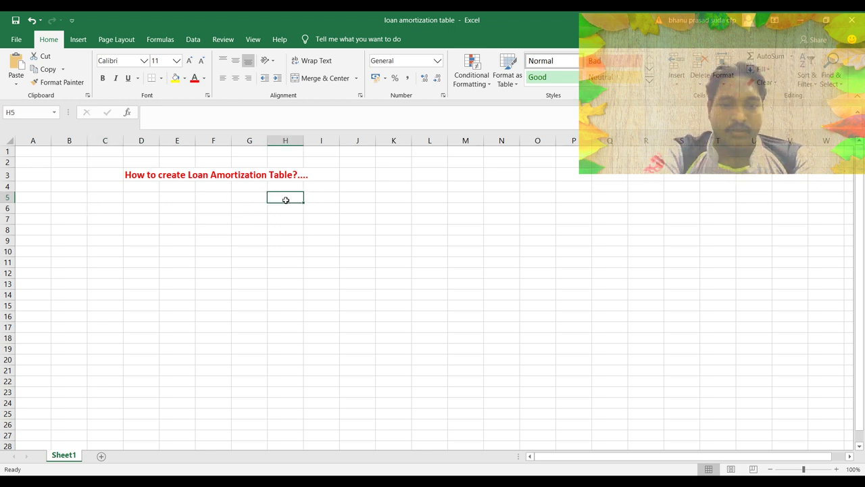
{"action": "type", "text": "Loa"}
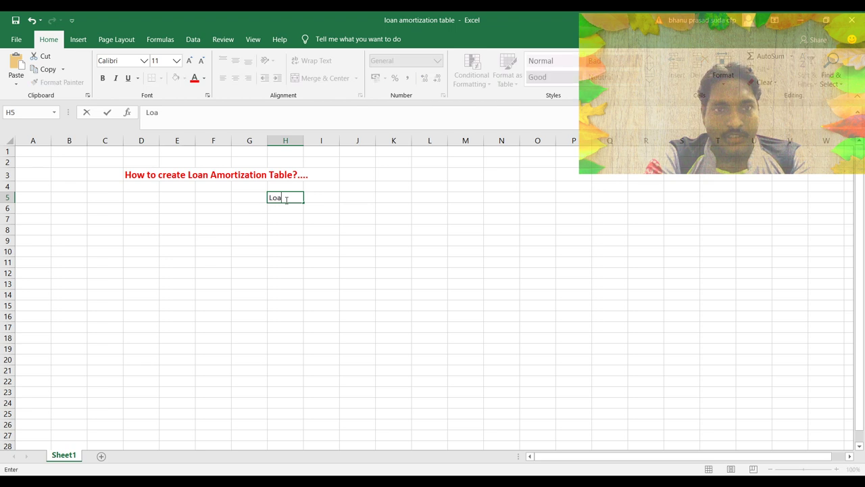
{"action": "type", "text": "n Amount"}
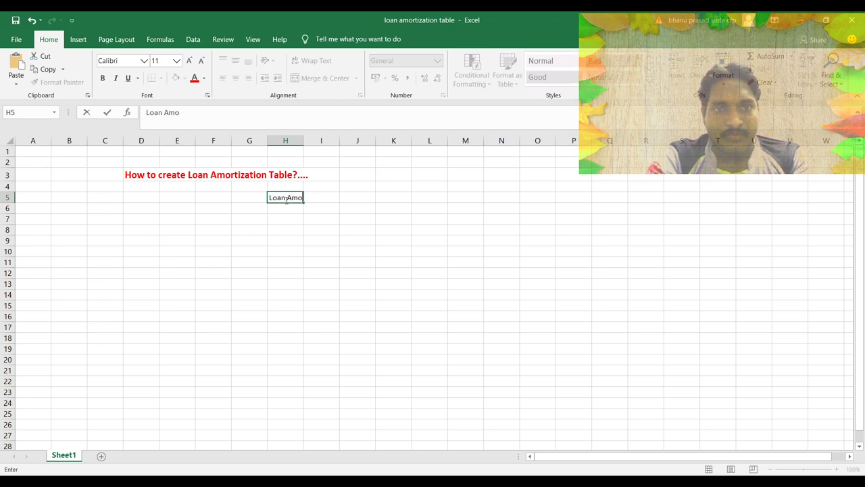
{"action": "left_click", "coordinate": [372, 198]}
{"action": "type", "text": "100"}
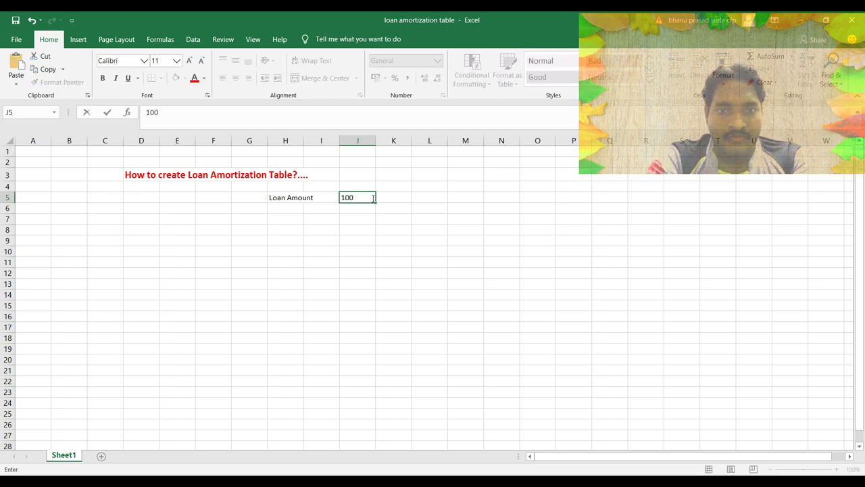
{"action": "type", "text": "000"}
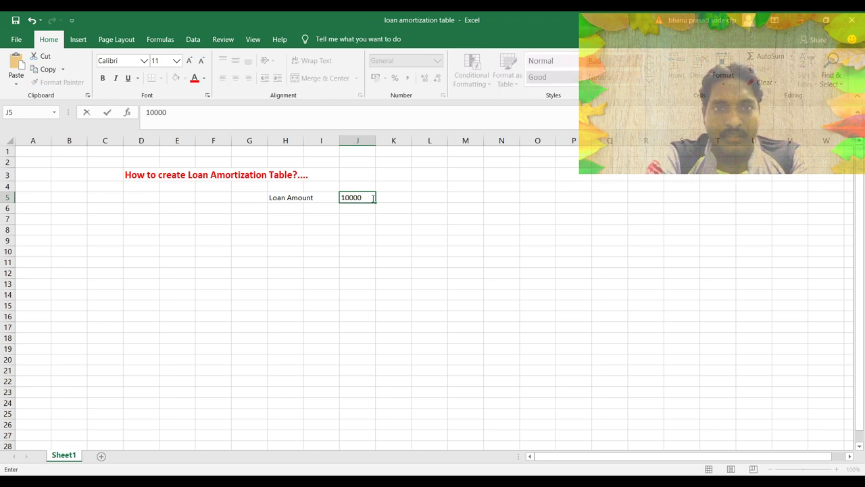
{"action": "type", "text": "0"}
{"action": "key", "text": "Return"}
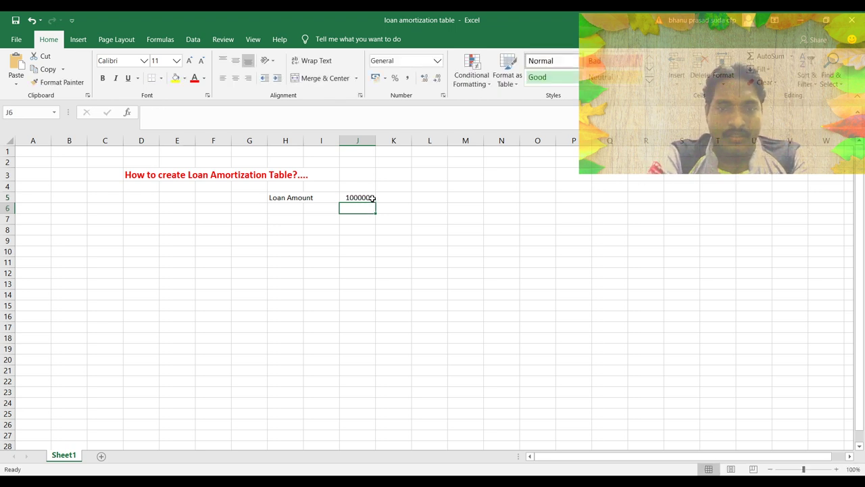
Enter the Number of months label in H7 with 240 in J7.
{"action": "left_click", "coordinate": [285, 220]}
{"action": "type", "text": "Numbe"}
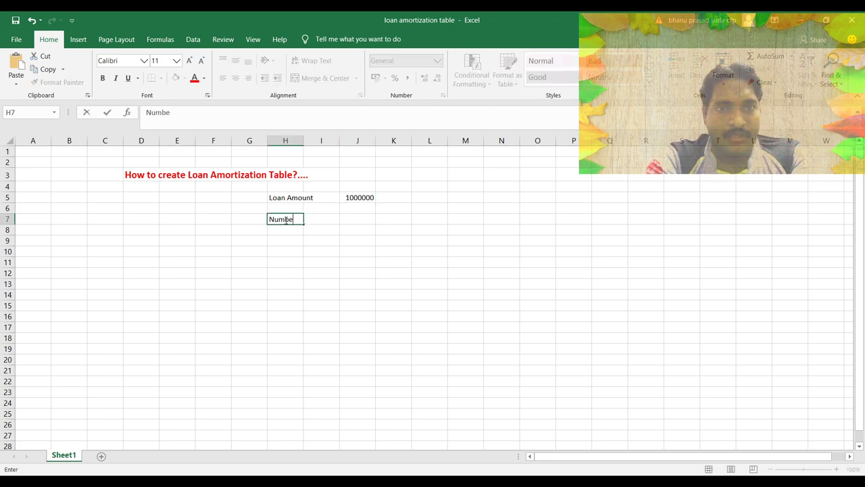
{"action": "type", "text": "r of months"}
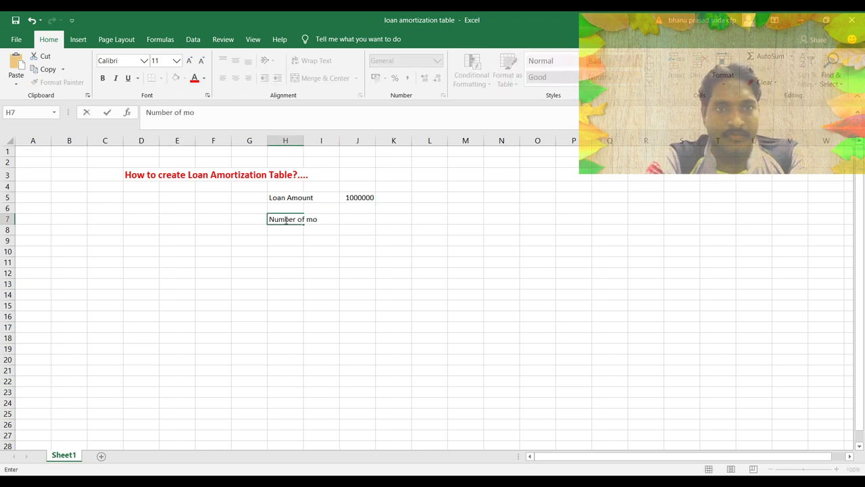
{"action": "left_click", "coordinate": [361, 216]}
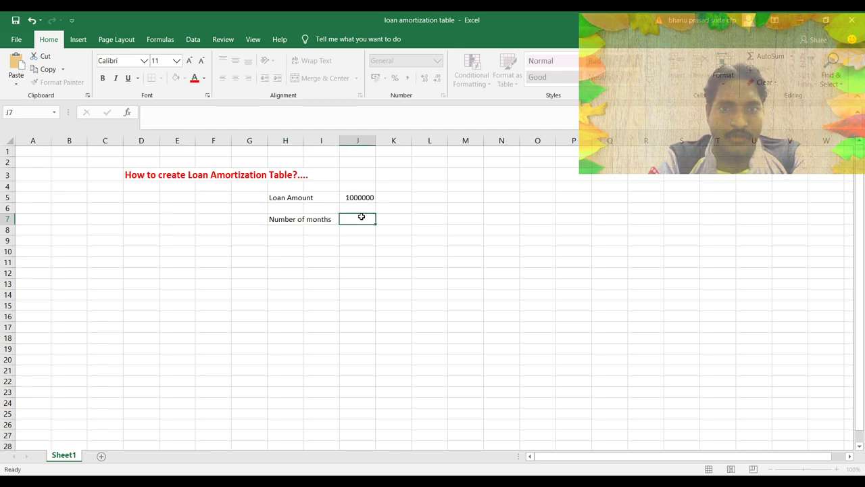
{"action": "type", "text": "240"}
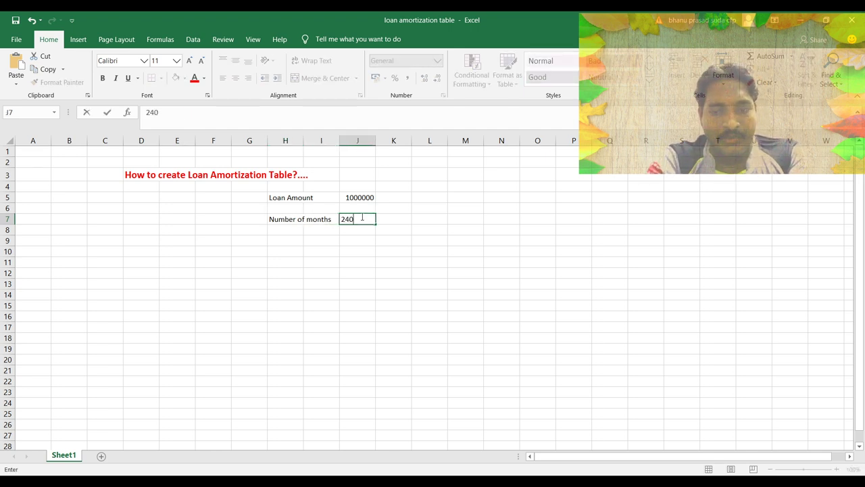
{"action": "key", "text": "Return"}
Enter the Interest Rate label in H9 with the formula =8%/12 in J9.
{"action": "left_click", "coordinate": [284, 238]}
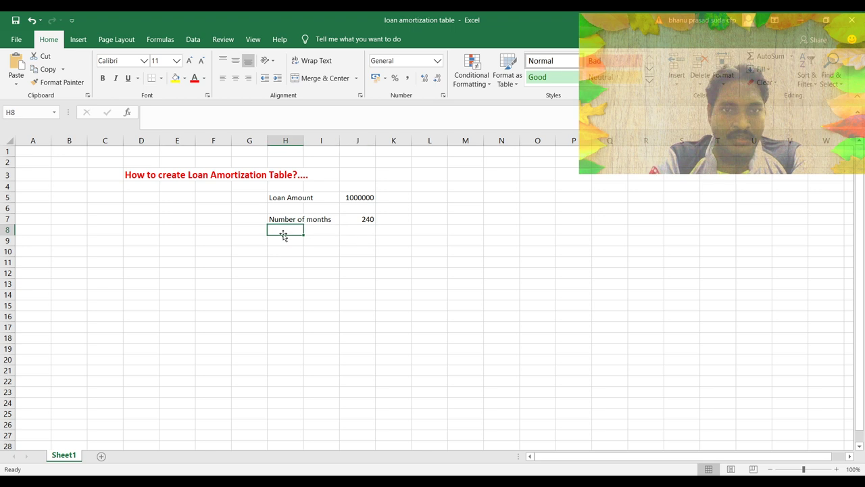
{"action": "type", "text": "In"}
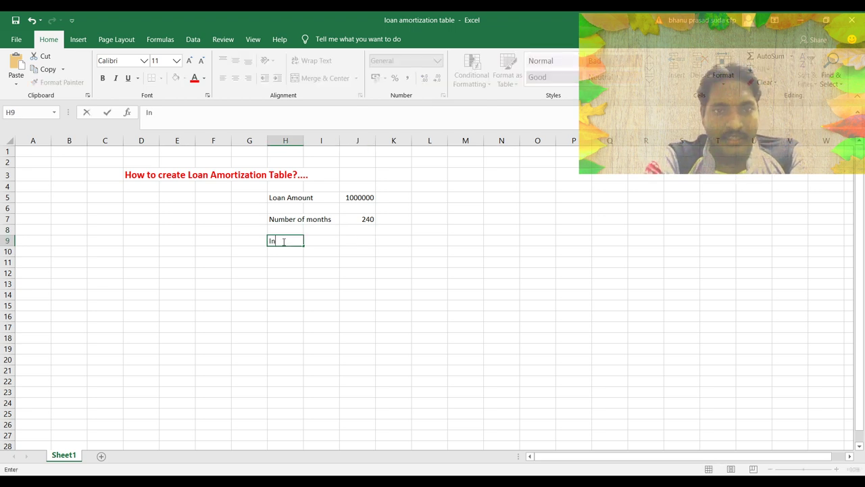
{"action": "type", "text": "terest Rate"}
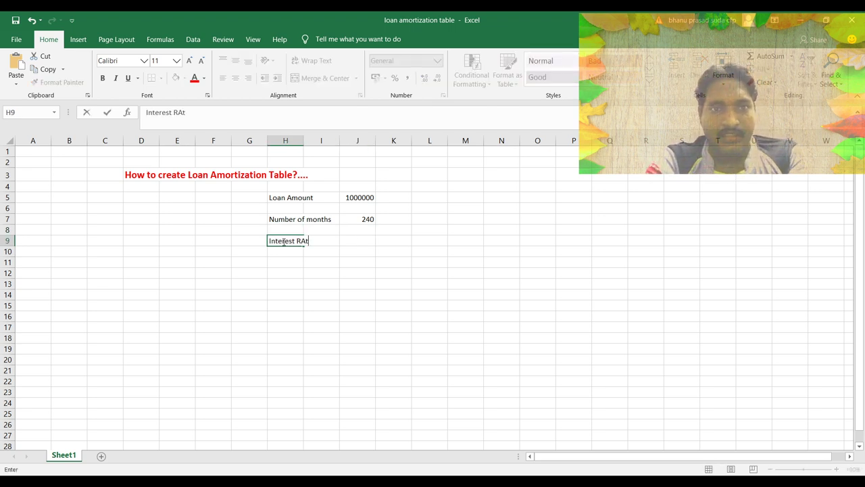
{"action": "left_click", "coordinate": [370, 238]}
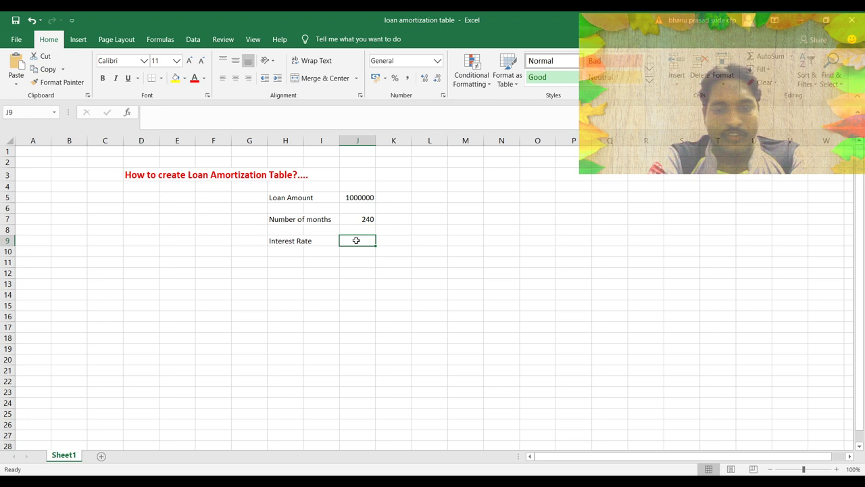
{"action": "type", "text": "="}
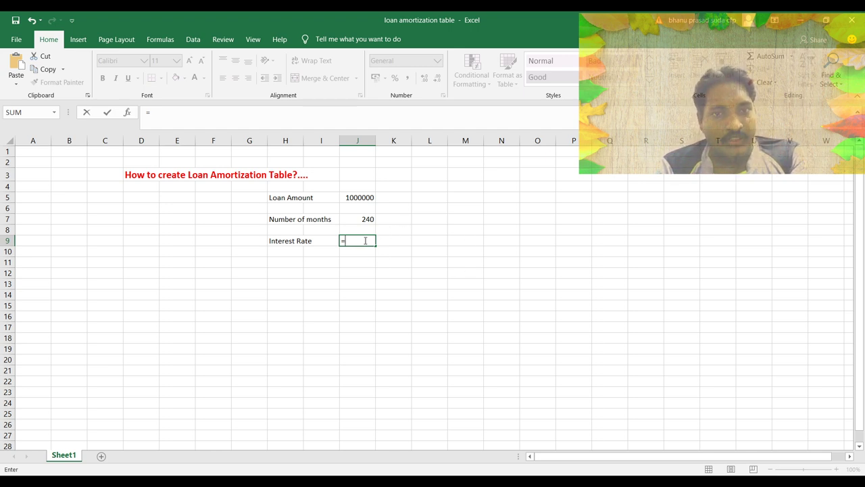
{"action": "type", "text": "8"}
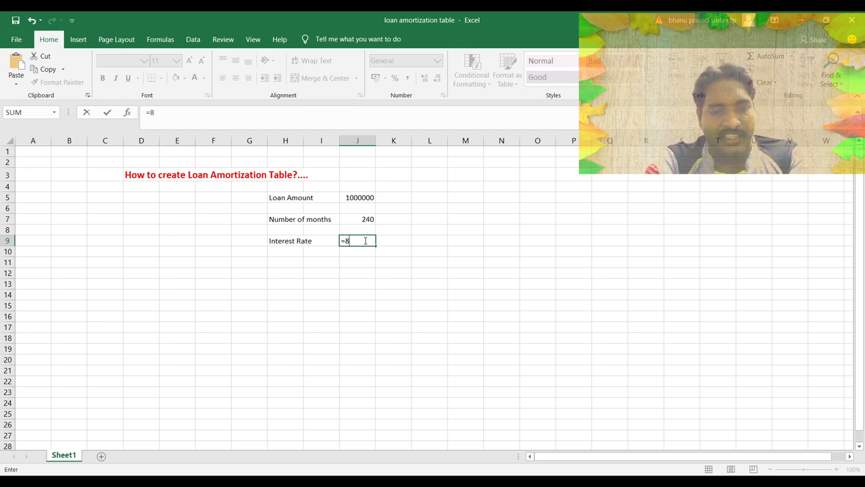
{"action": "type", "text": "%"}
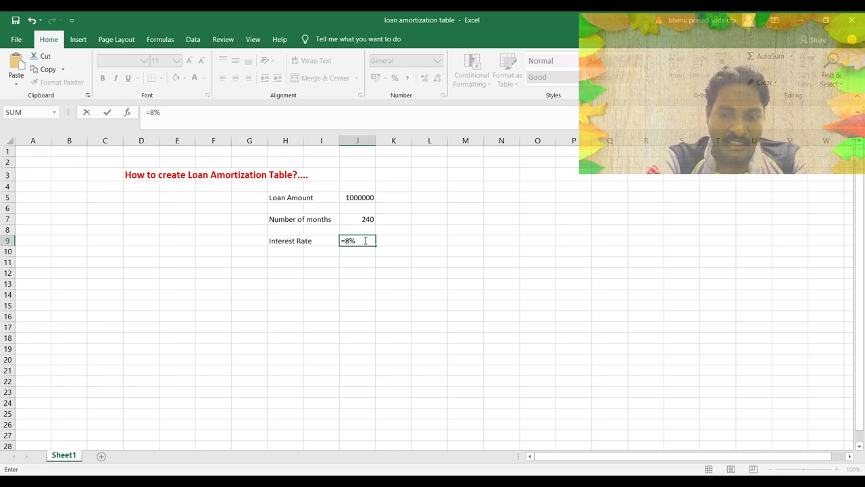
{"action": "type", "text": "/12"}
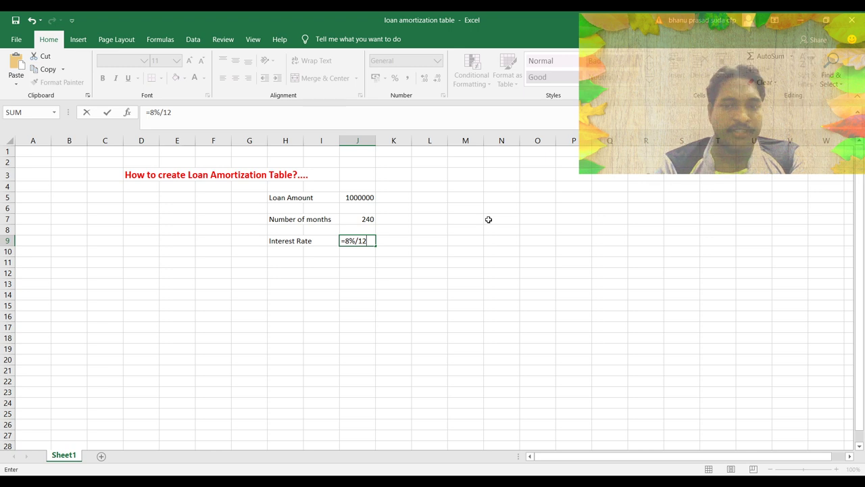
{"action": "key", "text": "Return"}
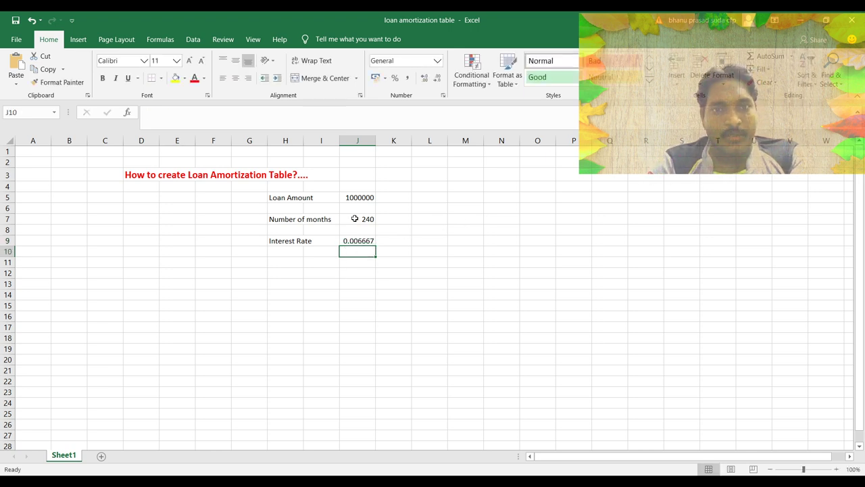
Label cell H11 as E.M.I.
{"action": "left_click", "coordinate": [281, 266]}
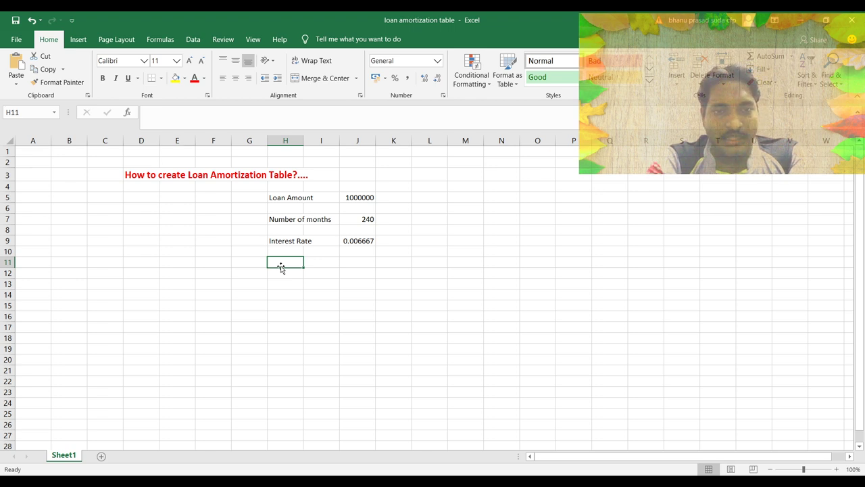
{"action": "type", "text": "EM"}
{"action": "key", "text": "BackSpace"}
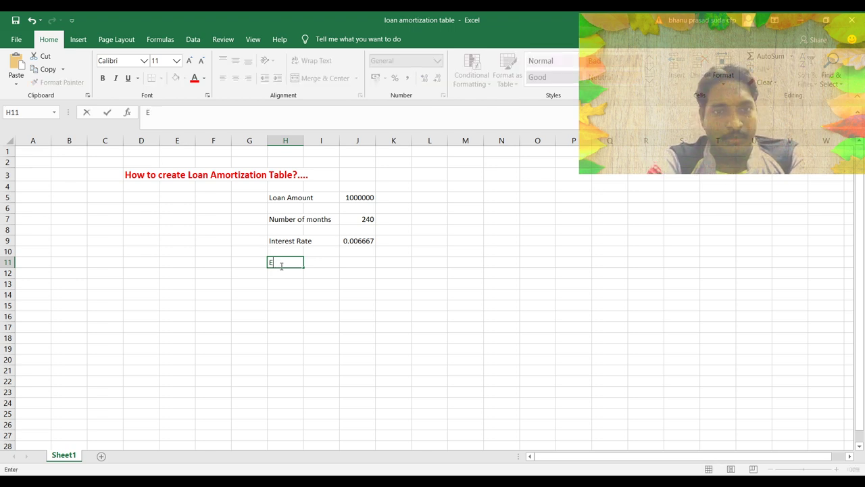
{"action": "type", "text": ".M.I"}
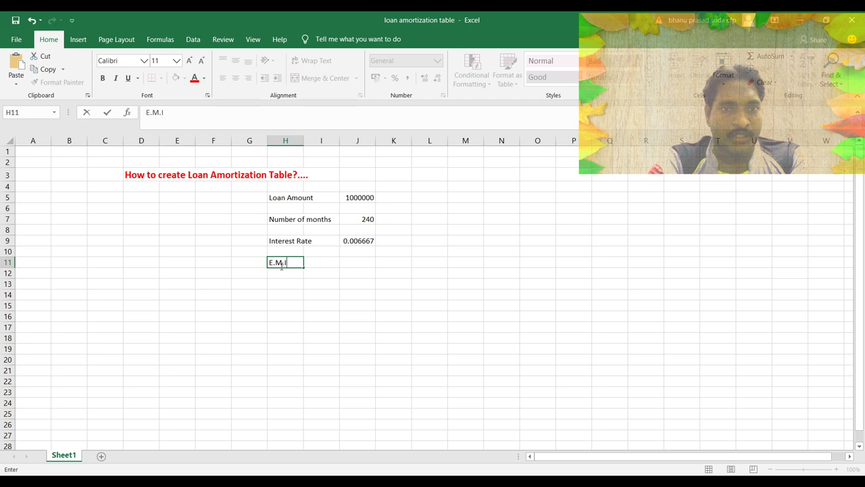
{"action": "key", "text": "Tab"}
Enter =PMT(J9,J7,J5,0) in J11, giving a monthly payment of ₹ -8,364.40.
{"action": "left_click", "coordinate": [348, 262]}
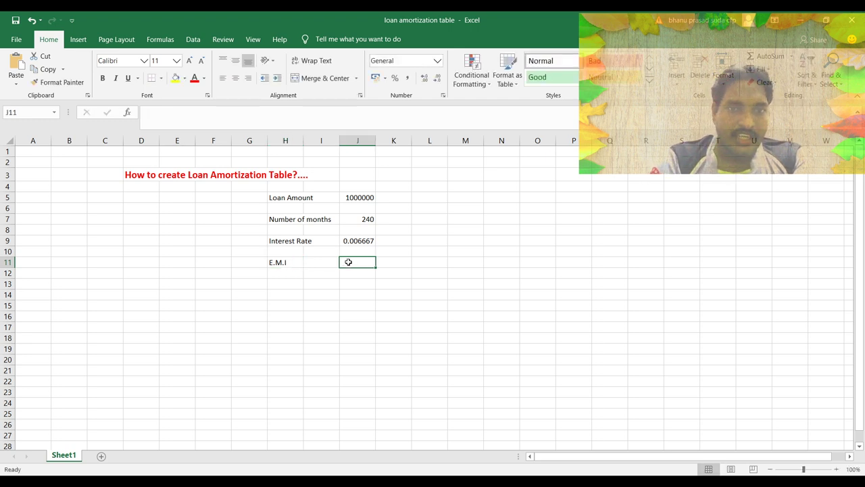
{"action": "type", "text": "="}
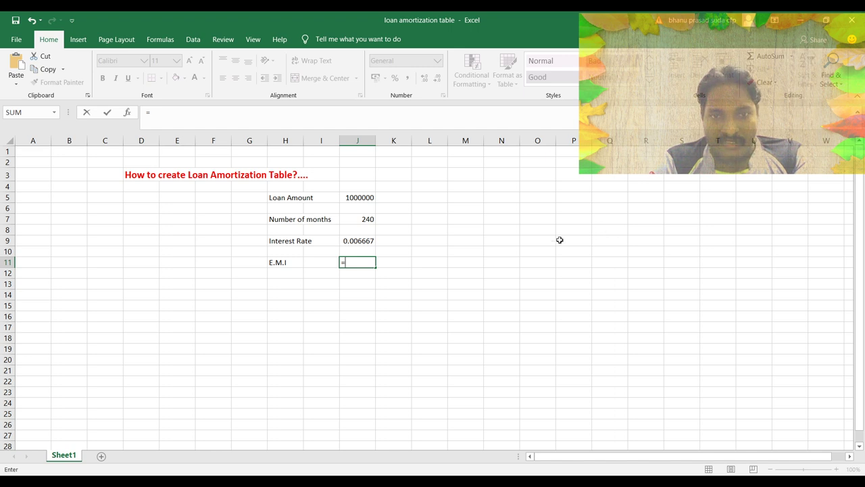
{"action": "type", "text": "p"}
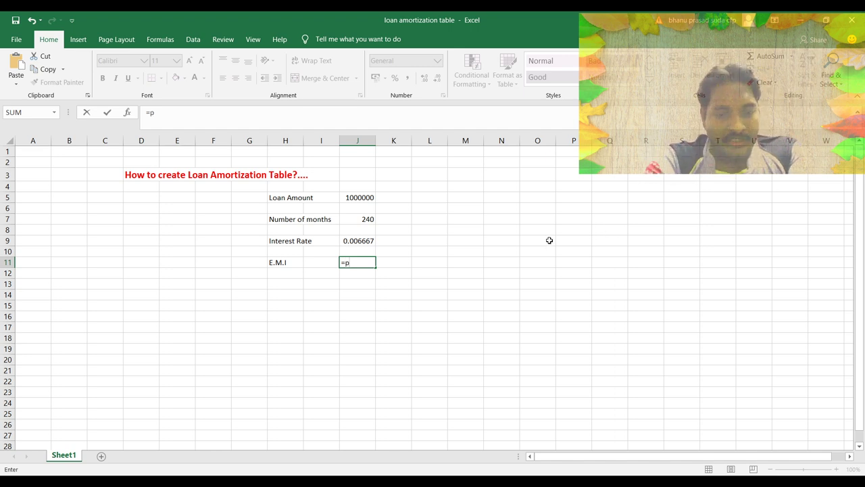
{"action": "type", "text": "mt"}
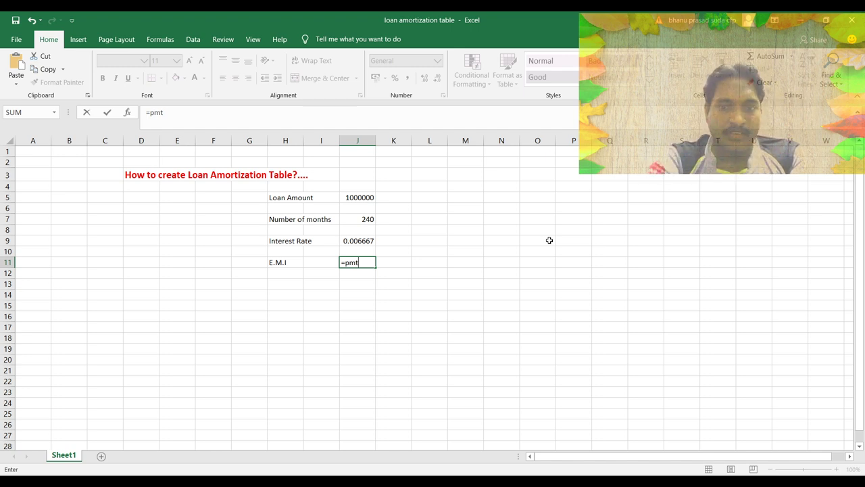
{"action": "type", "text": "("}
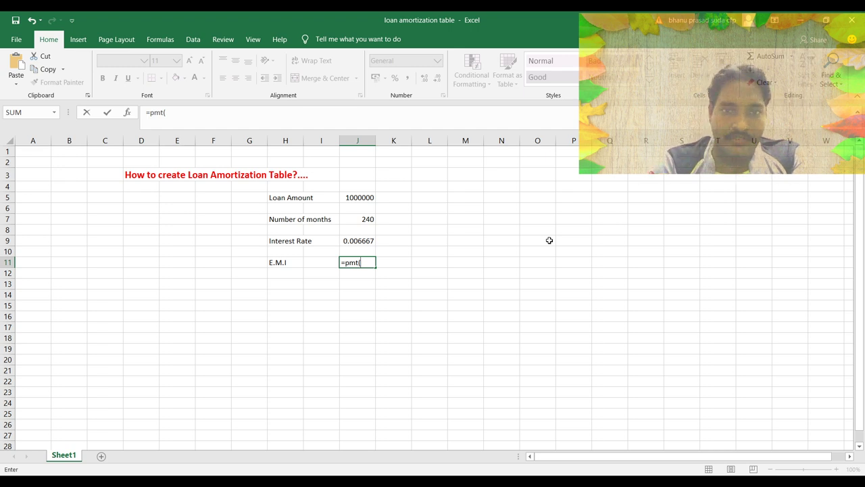
{"action": "left_click", "coordinate": [358, 239]}
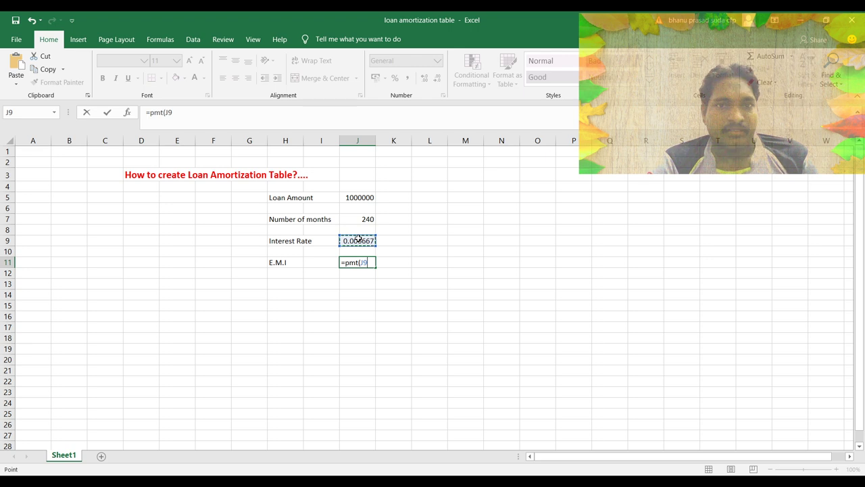
{"action": "type", "text": ","}
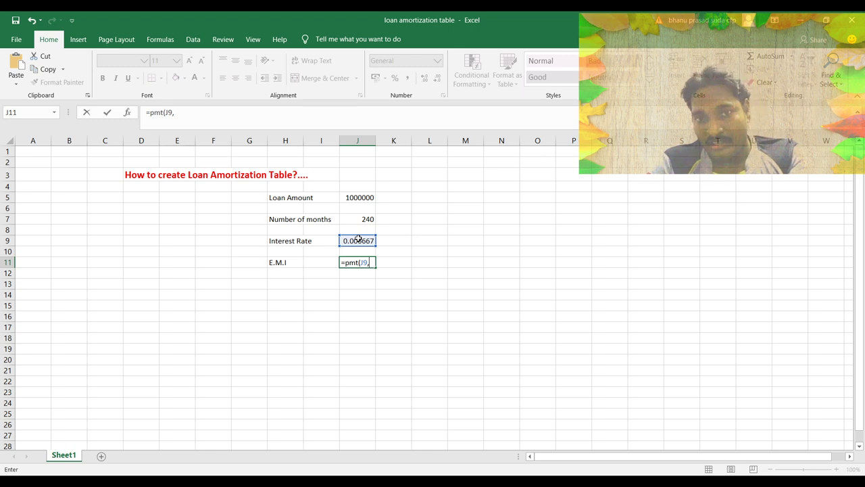
{"action": "left_click", "coordinate": [356, 219]}
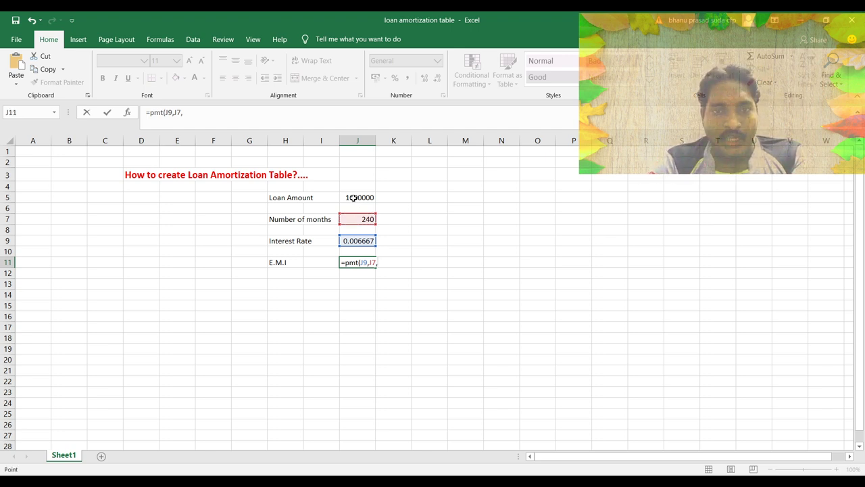
{"action": "left_click", "coordinate": [353, 197]}
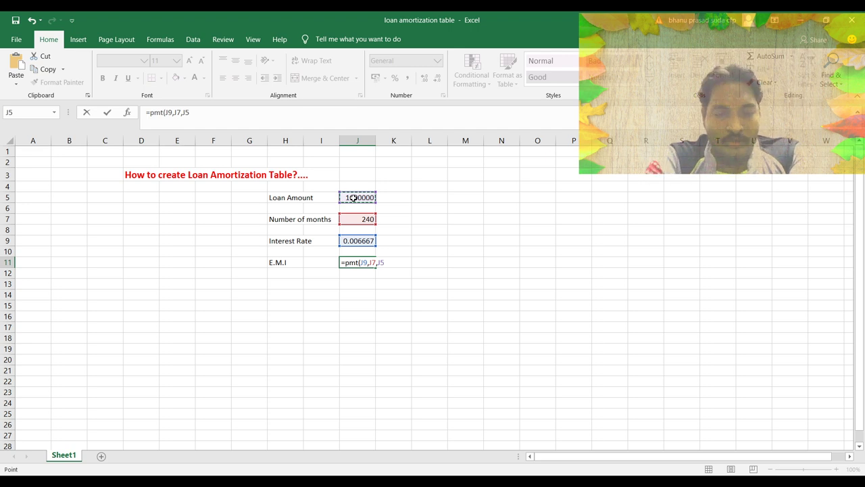
{"action": "type", "text": ","}
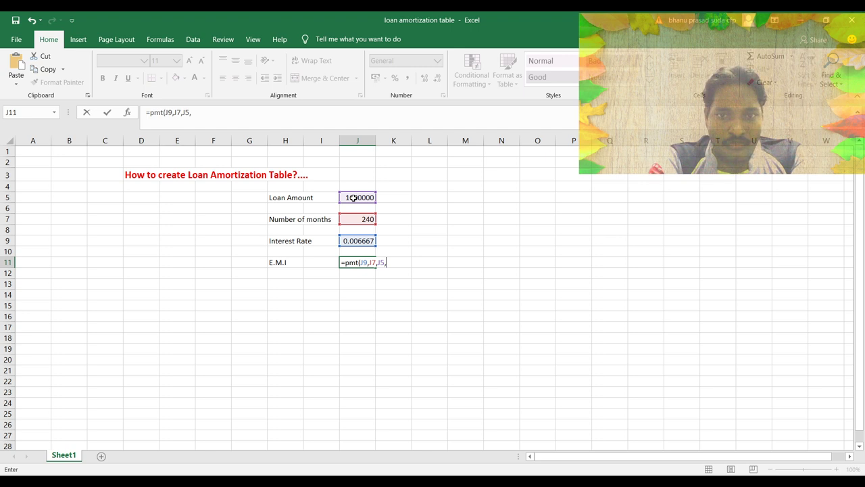
{"action": "type", "text": "0"}
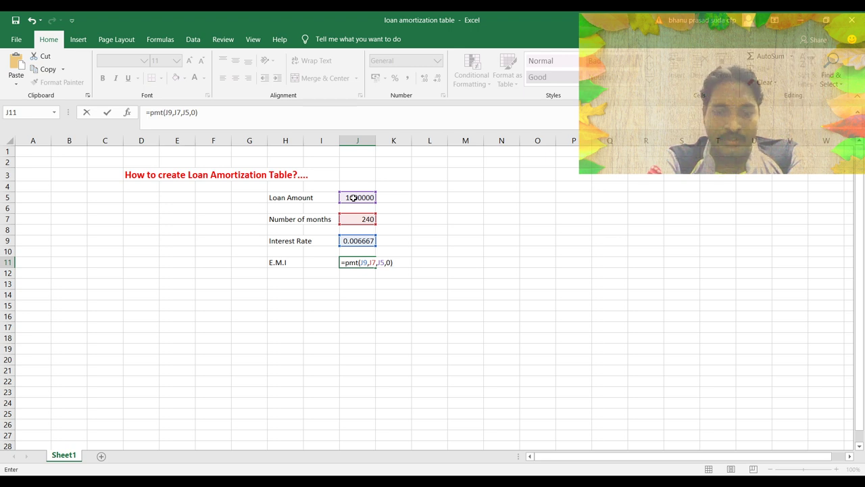
{"action": "key", "text": "Return"}
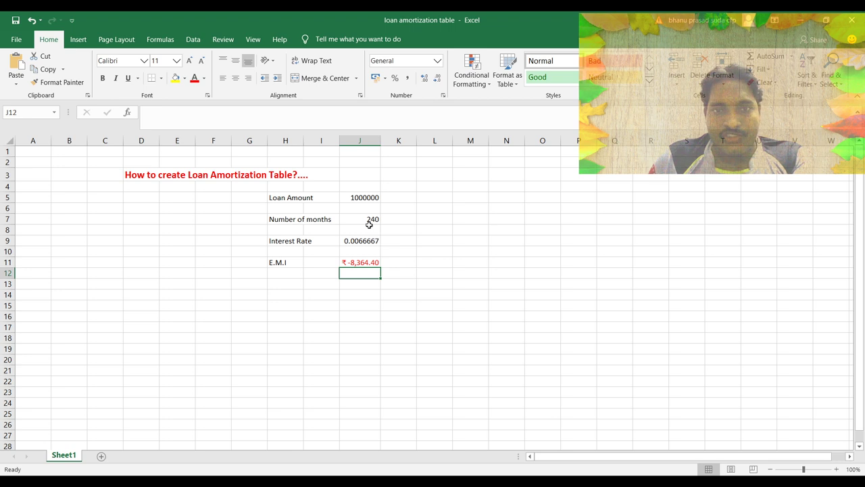
Change the loan amount in J5 to -1000000 so the E.M.I turns positive ₹8,364.40.
{"action": "left_click", "coordinate": [360, 197]}
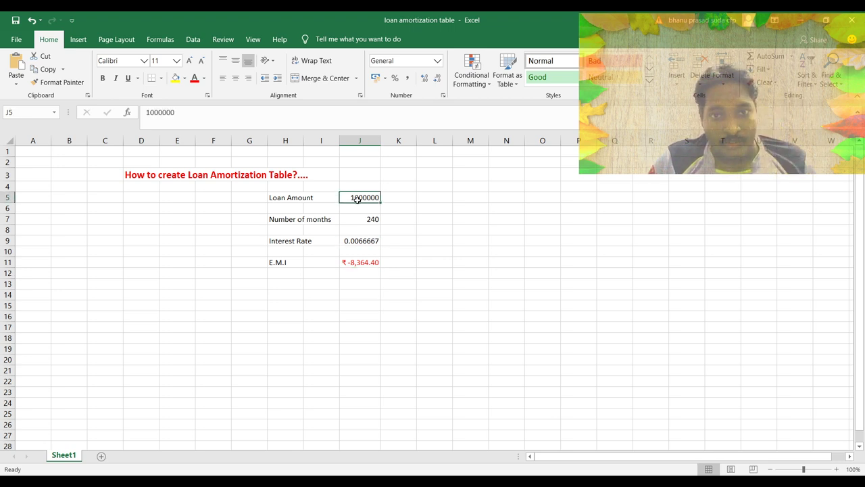
{"action": "double_click", "coordinate": [352, 196]}
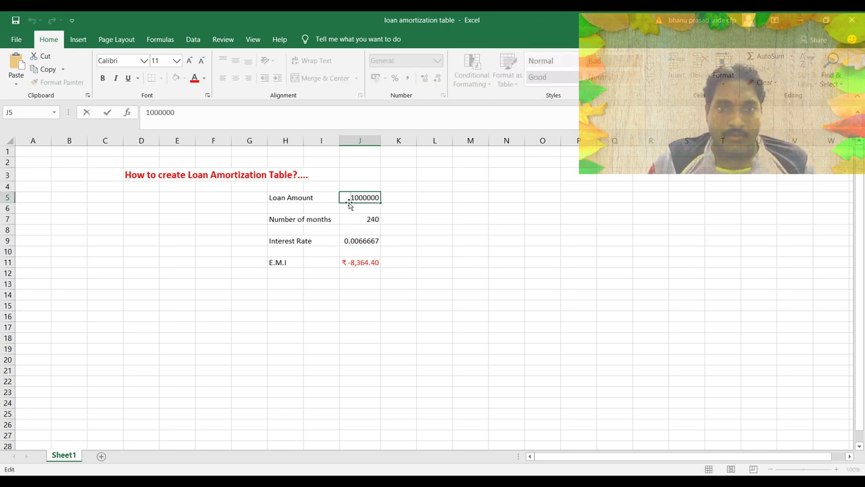
{"action": "type", "text": "-"}
{"action": "key", "text": "Return"}
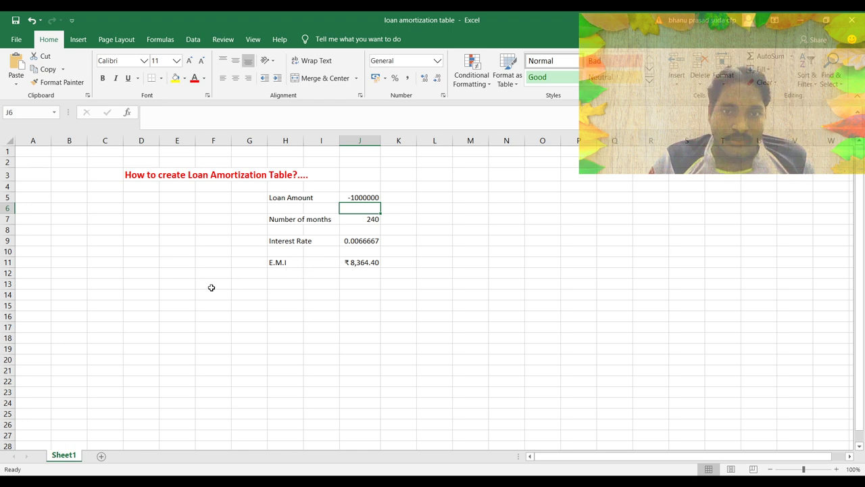
{"action": "left_click", "coordinate": [97, 285]}
Add the headings Month in C12 and wrapped Balance at the beginning in D12.
{"action": "left_click", "coordinate": [100, 274]}
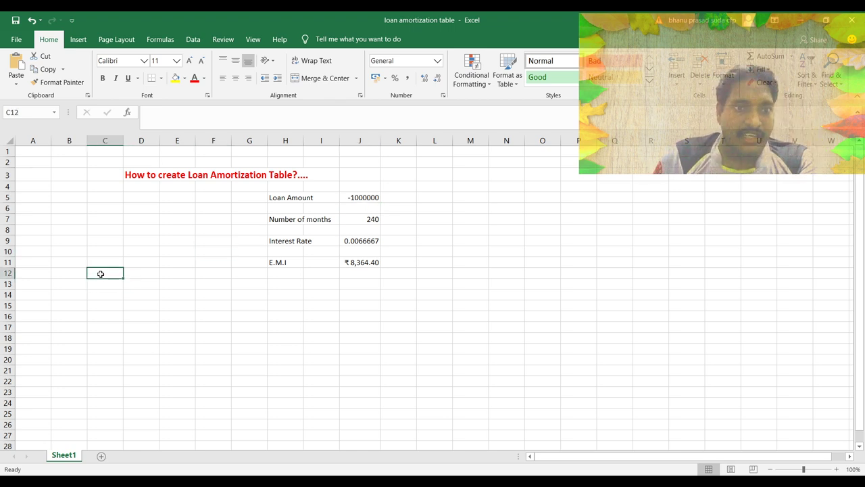
{"action": "type", "text": "A"}
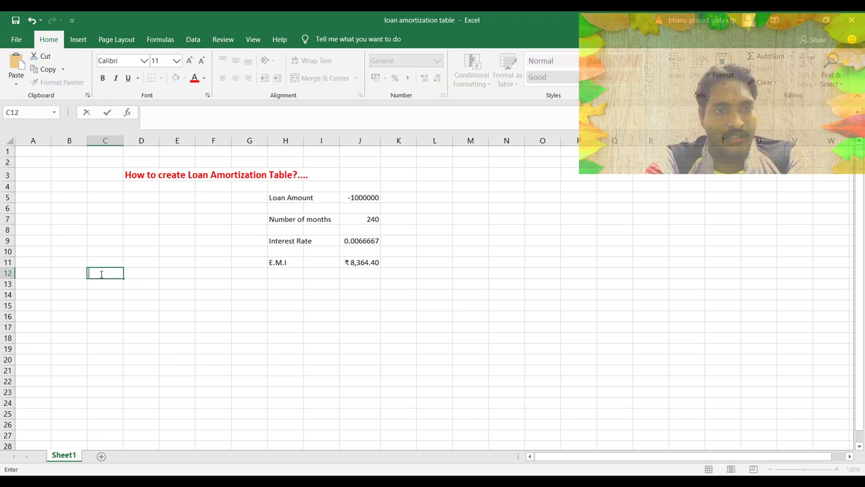
{"action": "type", "text": "Month"}
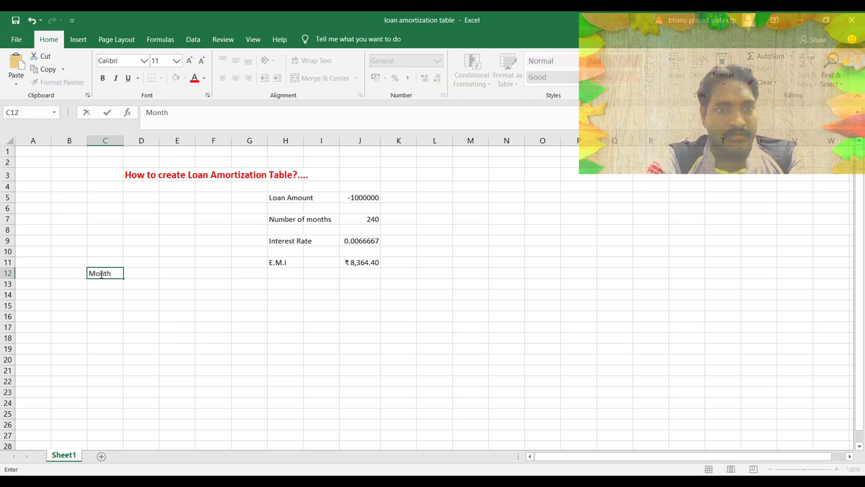
{"action": "key", "text": "Return"}
{"action": "left_click", "coordinate": [147, 275]}
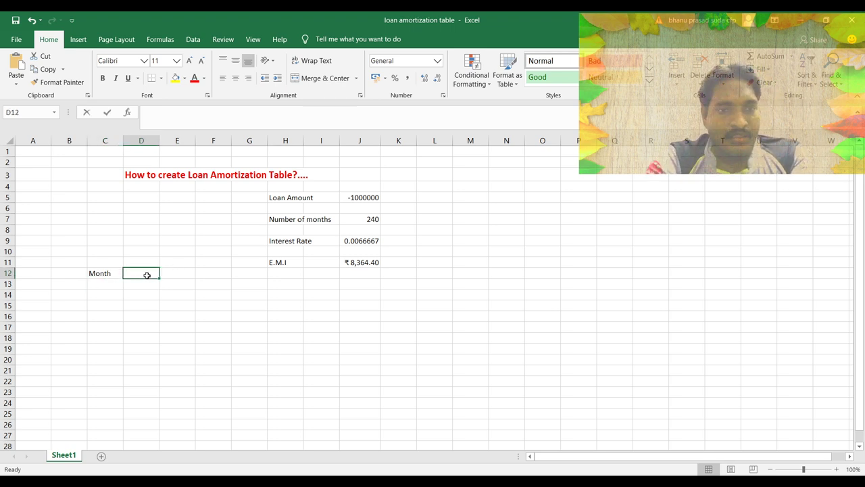
{"action": "type", "text": "Balance"}
{"action": "key", "text": "BackSpace"}
{"action": "key", "text": "BackSpace"}
{"action": "key", "text": "BackSpace"}
{"action": "key", "text": "BackSpace"}
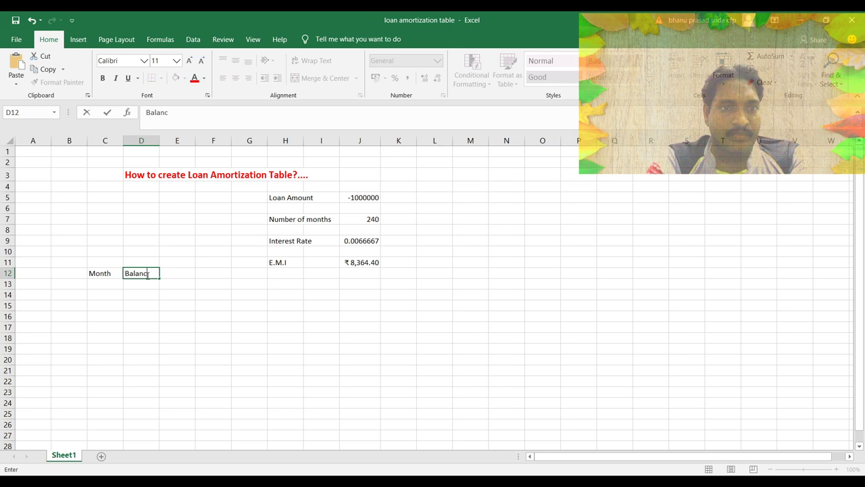
{"action": "type", "text": "anc"}
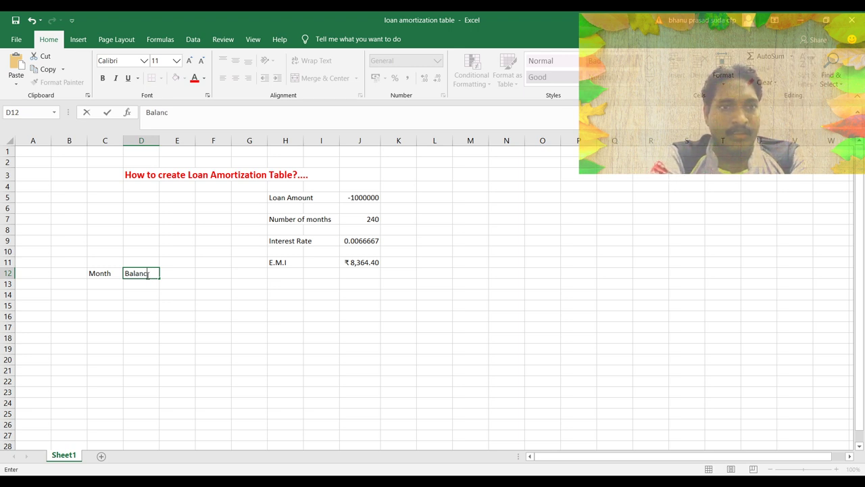
{"action": "type", "text": "e at the be"}
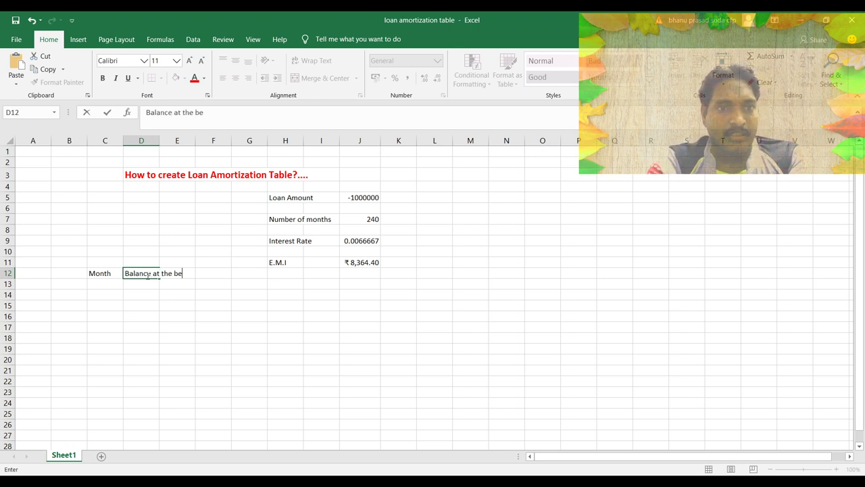
{"action": "type", "text": "gining"}
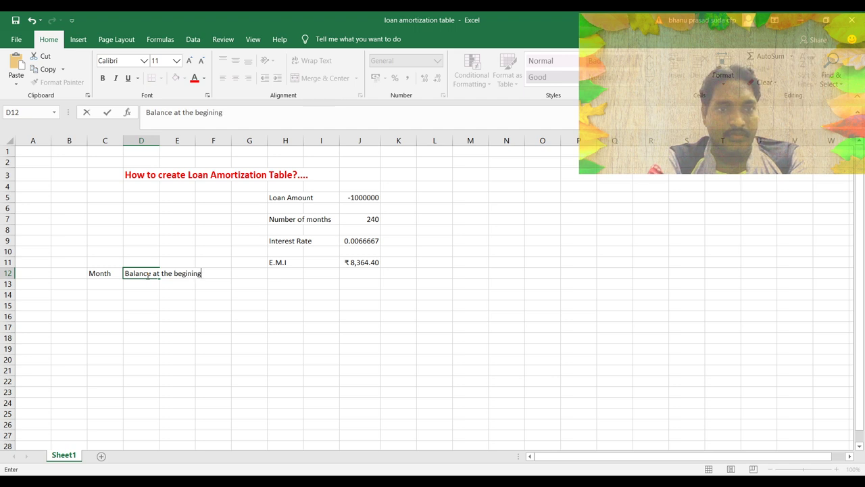
{"action": "key", "text": "Return"}
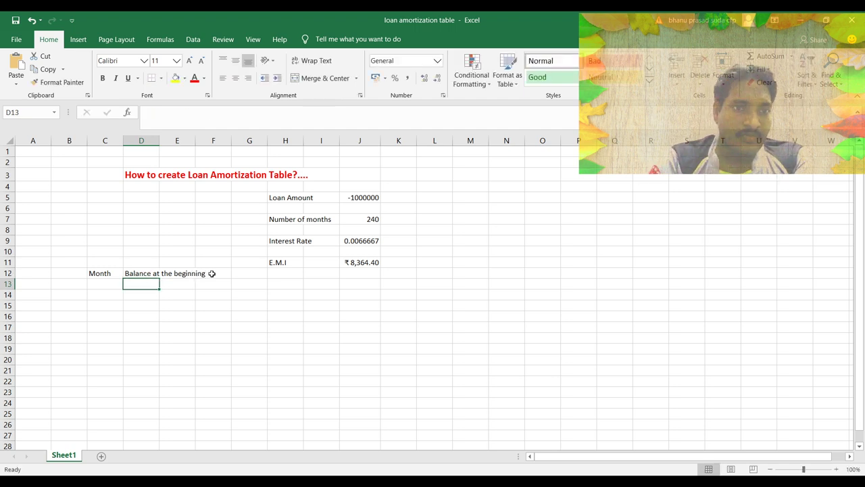
{"action": "left_click", "coordinate": [144, 273]}
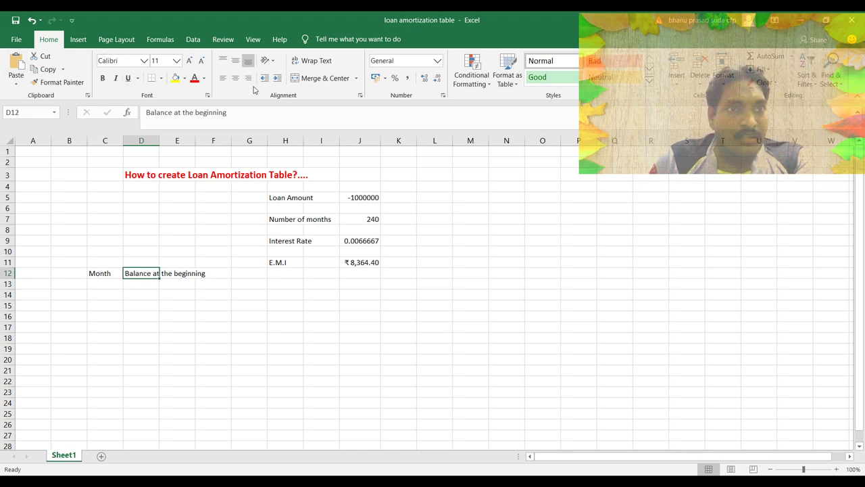
{"action": "left_click", "coordinate": [303, 65]}
Add the headings E.M.I, INTEREST and Principal in E12 through G12.
{"action": "left_click", "coordinate": [173, 283]}
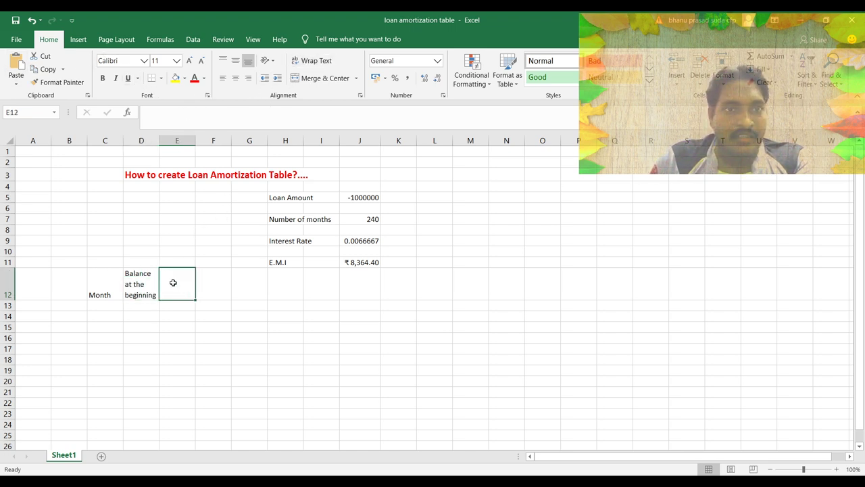
{"action": "type", "text": "EM"}
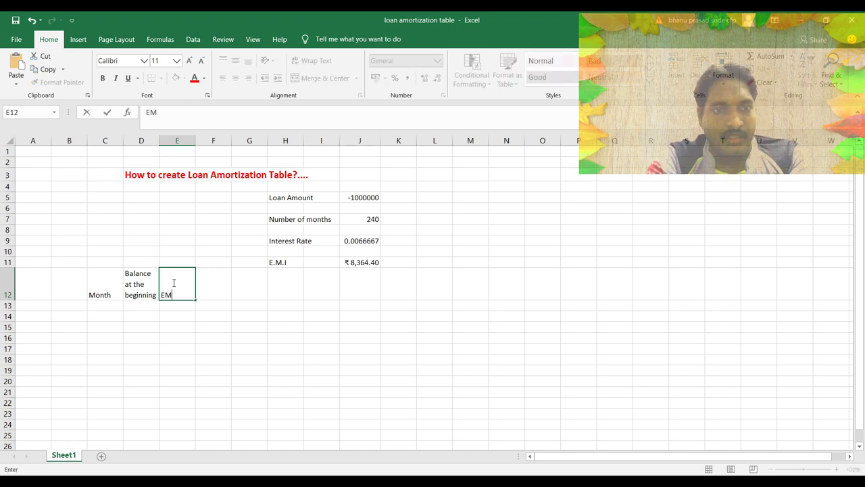
{"action": "key", "text": "BackSpace"}
{"action": "type", "text": "M"}
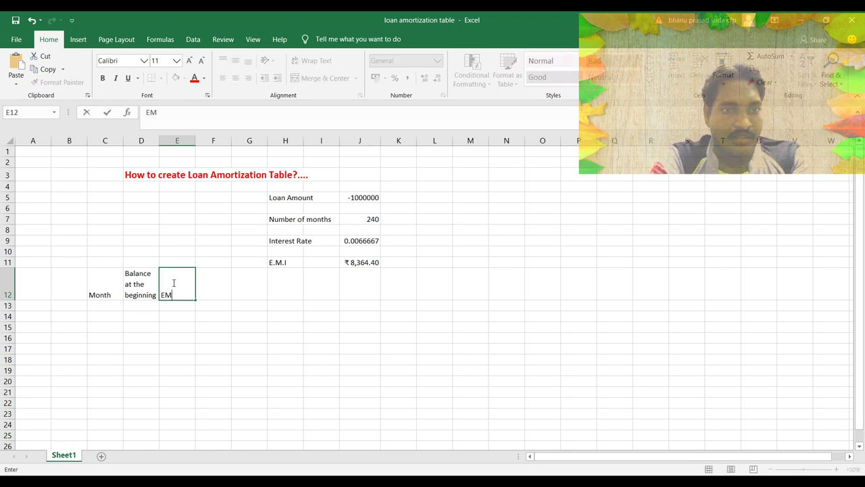
{"action": "key", "text": "BackSpace"}
{"action": "type", "text": ".M"}
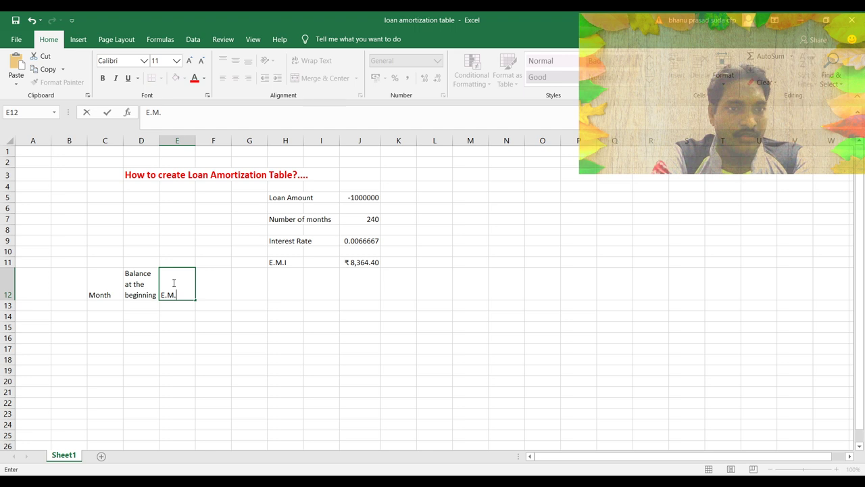
{"action": "type", "text": ".I"}
{"action": "left_click", "coordinate": [214, 285]}
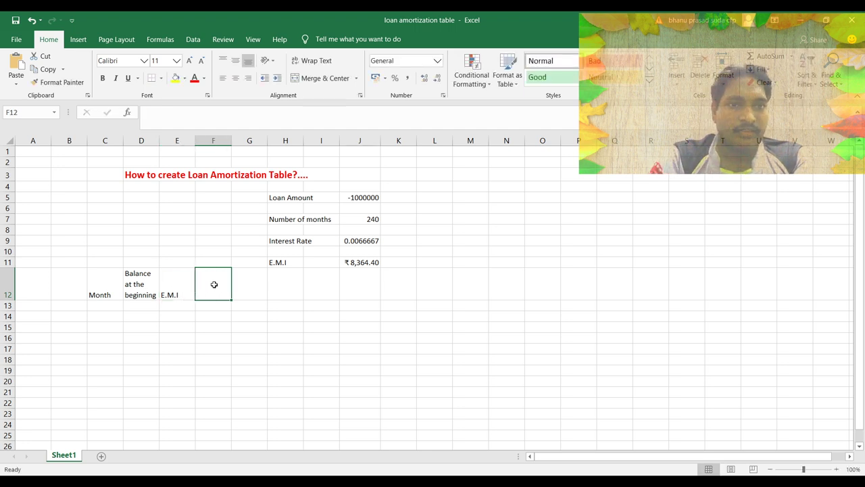
{"action": "type", "text": "INTEREST"}
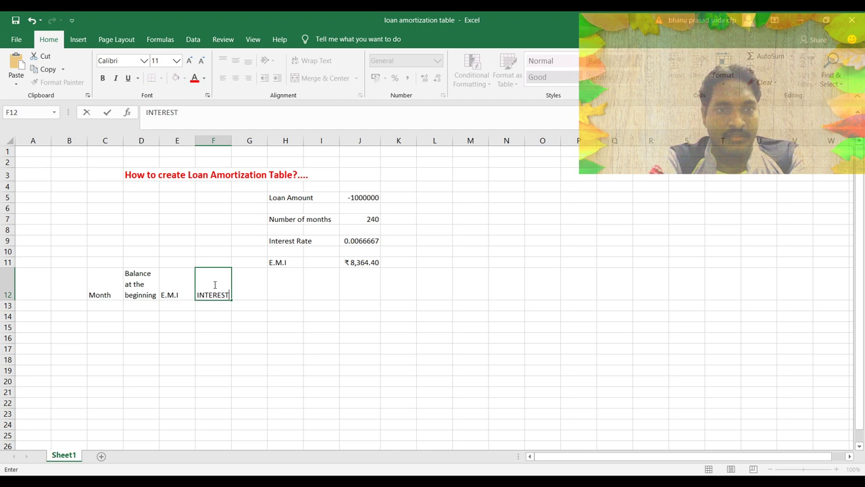
{"action": "key", "text": "Return"}
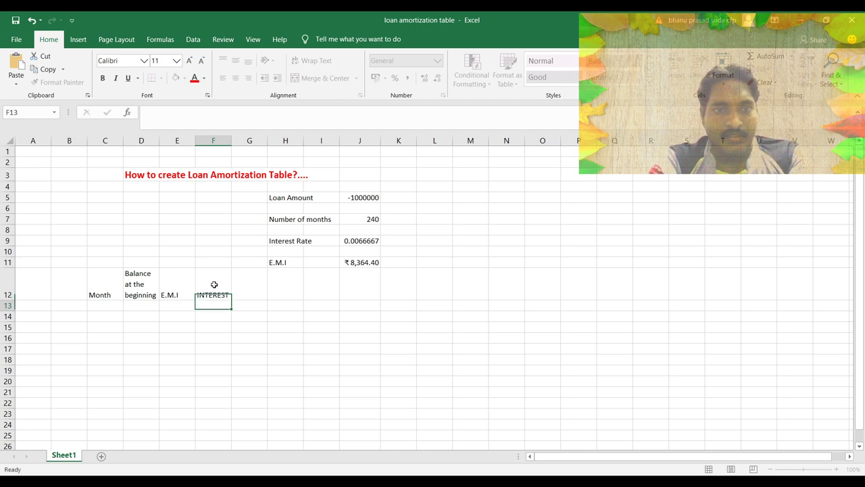
{"action": "left_click", "coordinate": [239, 290]}
{"action": "type", "text": "PR"}
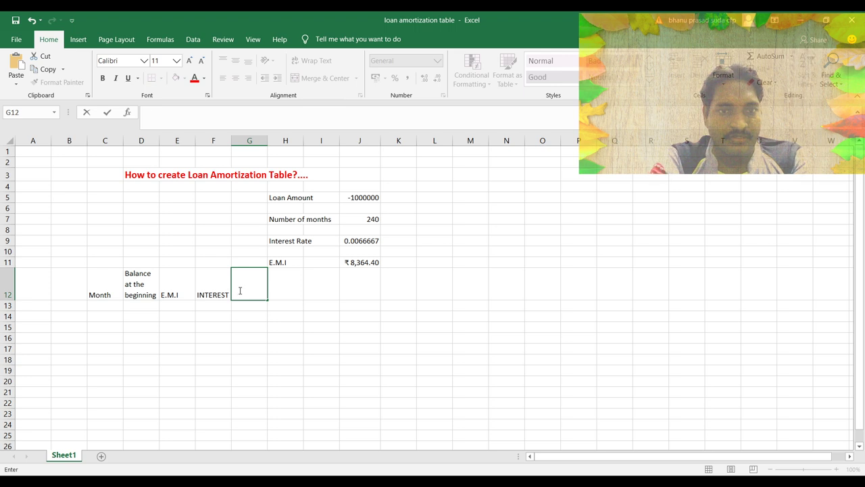
{"action": "type", "text": "incipal"}
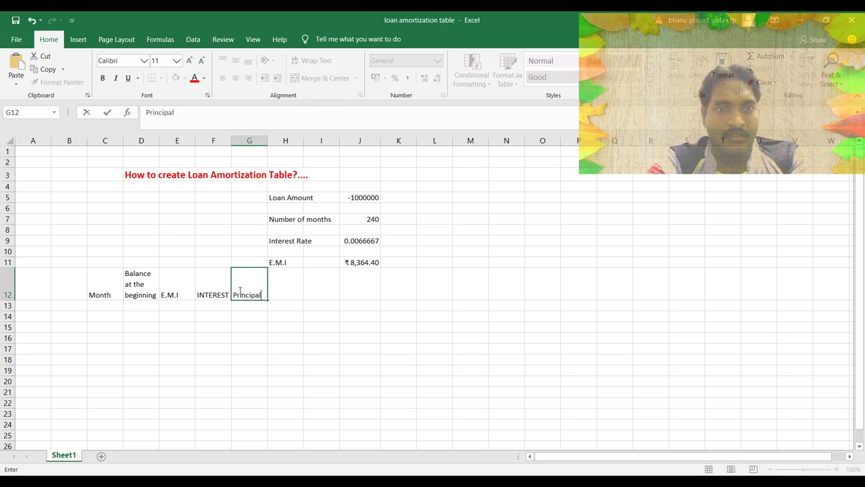
{"action": "key", "text": "Return"}
Add the heading Balance at the end in H12.
{"action": "left_click", "coordinate": [280, 289]}
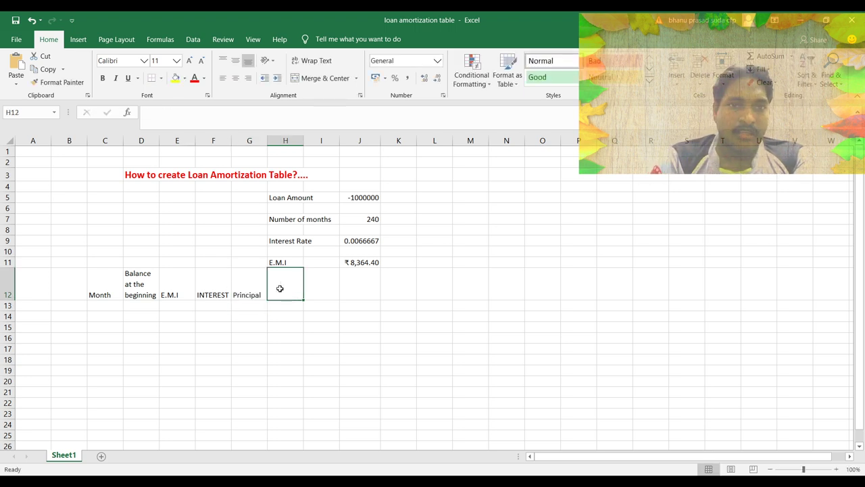
{"action": "type", "text": "Balanc"}
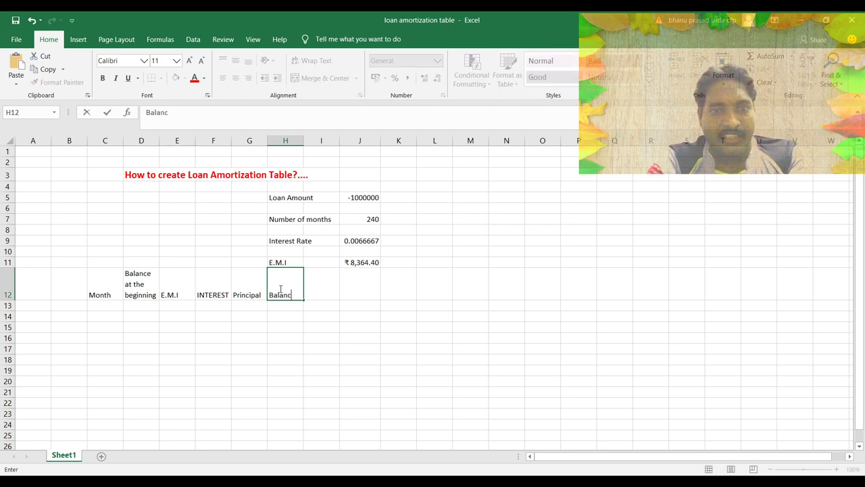
{"action": "type", "text": "e at the"}
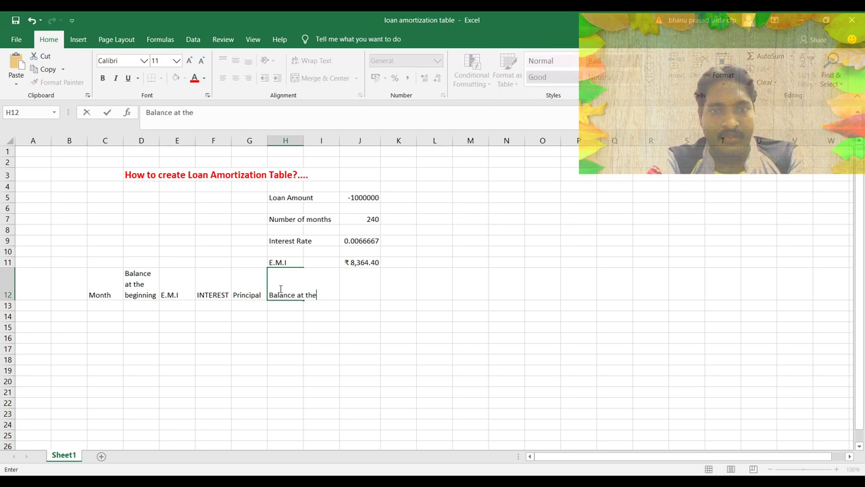
{"action": "type", "text": " end"}
{"action": "key", "text": "Return"}
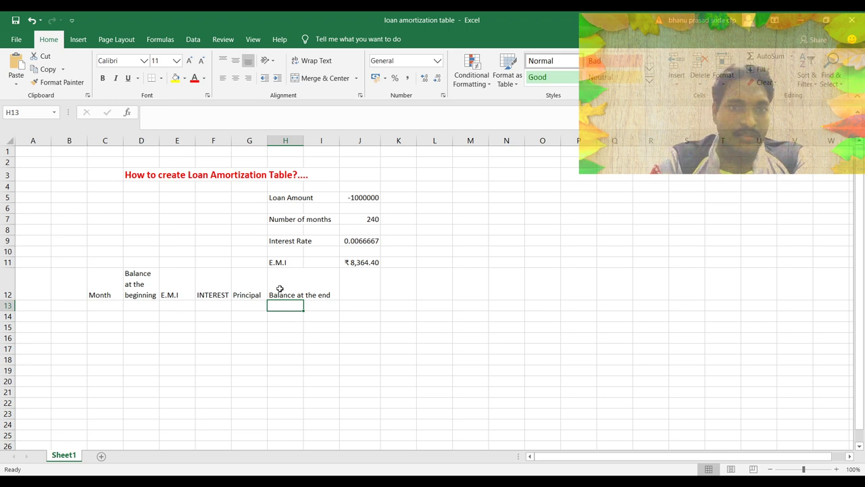
{"action": "left_click", "coordinate": [280, 289]}
Wrap the Balance at the end heading and centre C12:H12 horizontally and vertically.
{"action": "left_click", "coordinate": [295, 67]}
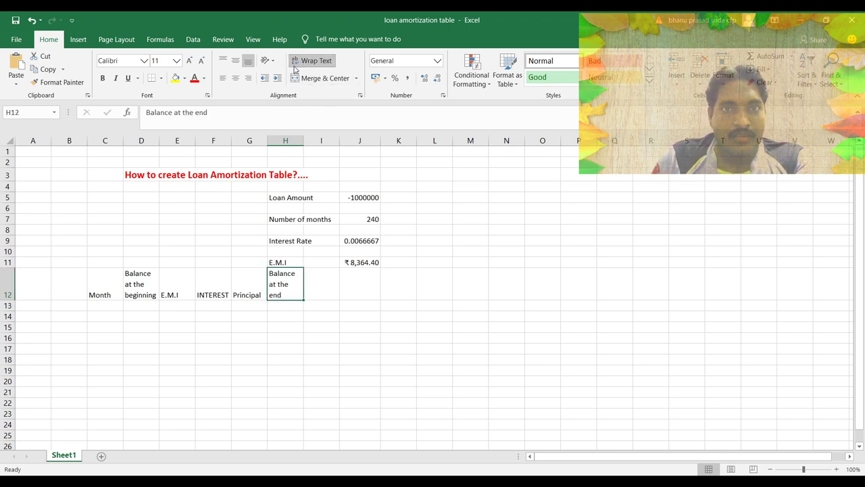
{"action": "left_click_drag", "start_coordinate": [110, 280], "coordinate": [289, 272]}
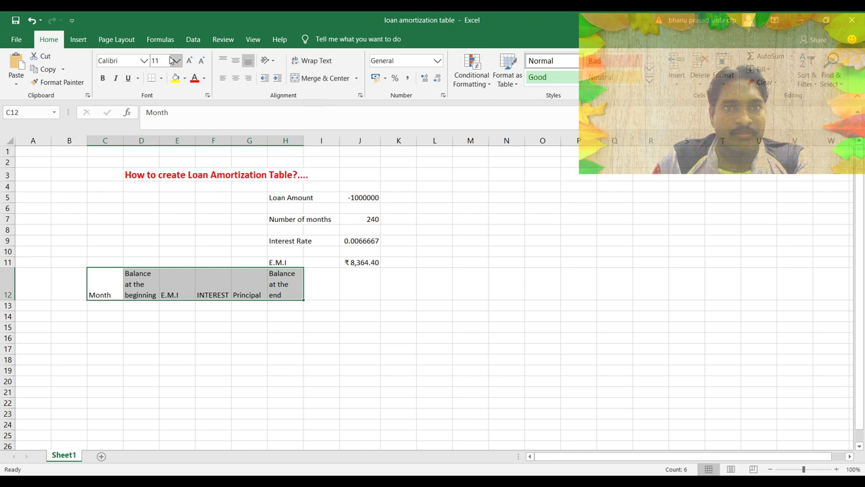
{"action": "left_click", "coordinate": [236, 78]}
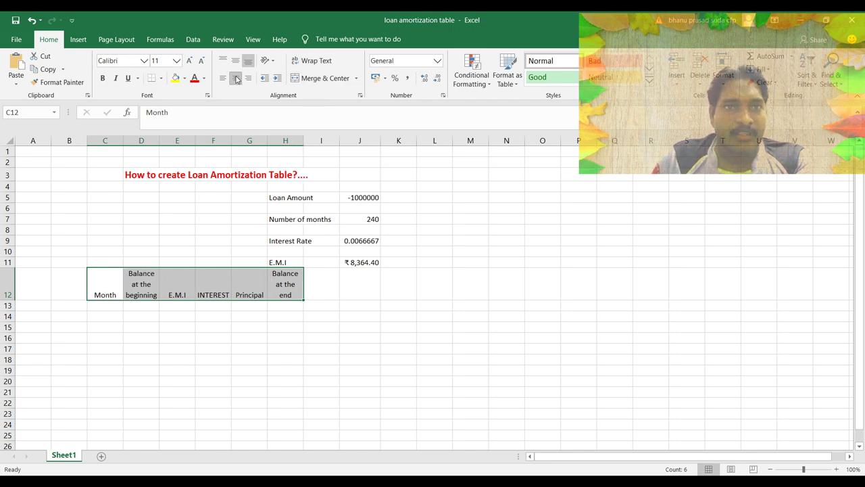
{"action": "left_click", "coordinate": [236, 61]}
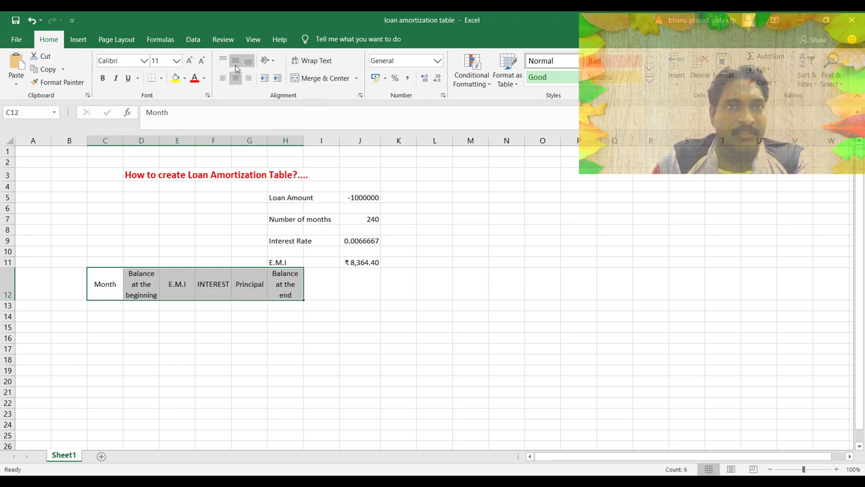
{"action": "left_click", "coordinate": [103, 308]}
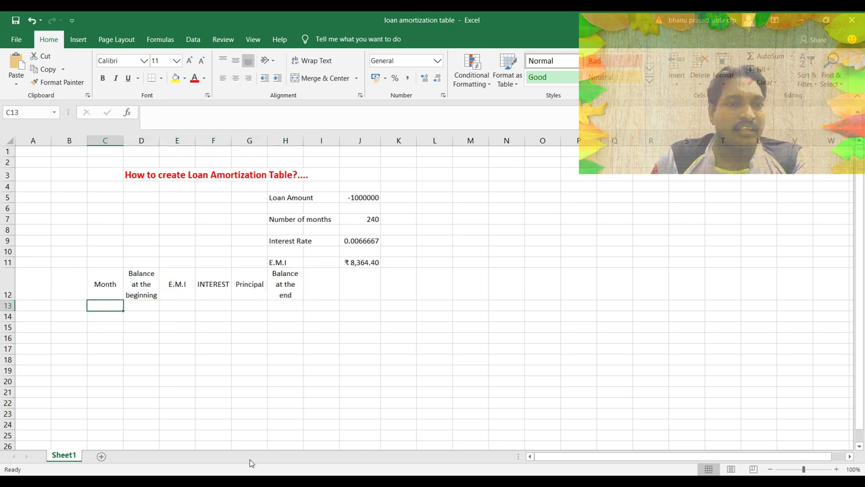
Enter 1 and 2 in C13:C14 and fill the series down to 240 in row 252.
{"action": "type", "text": "1"}
{"action": "key", "text": "Return"}
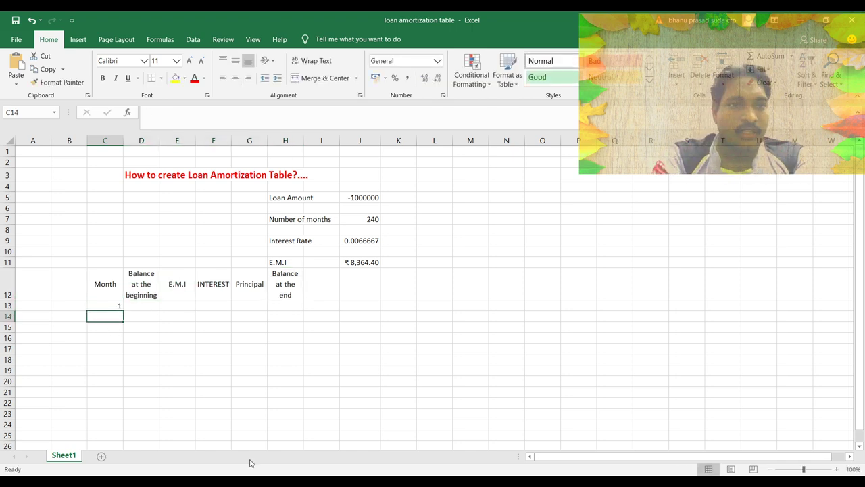
{"action": "type", "text": "2"}
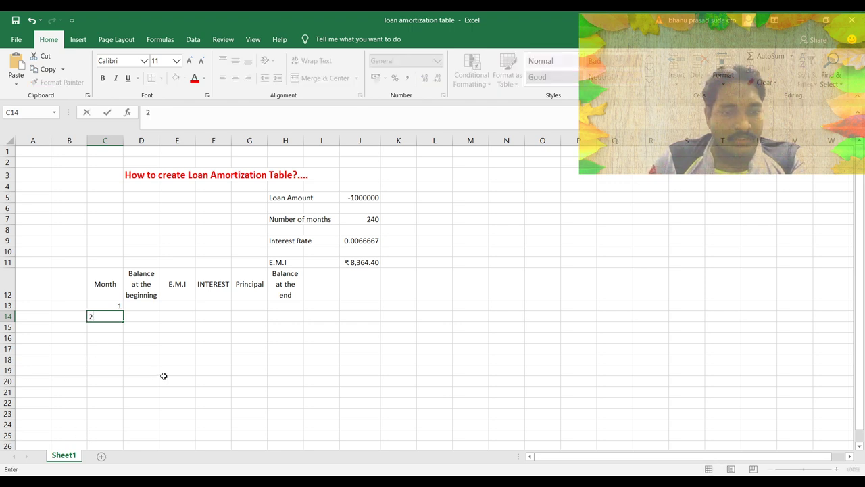
{"action": "left_click", "coordinate": [144, 339]}
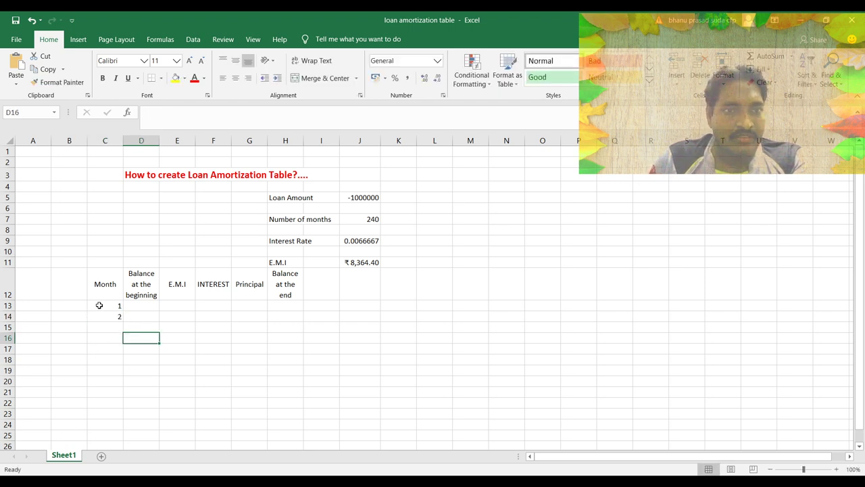
{"action": "left_click", "coordinate": [102, 307]}
{"action": "left_click_drag", "start_coordinate": [105, 310], "coordinate": [139, 396]}
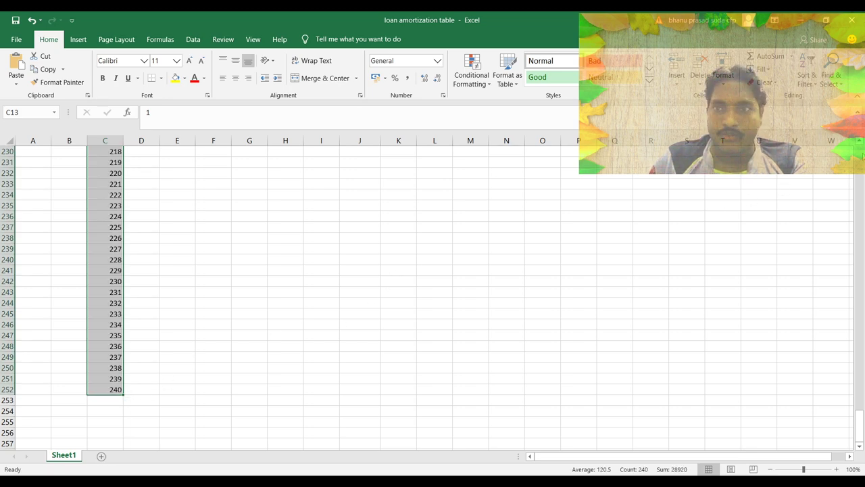
{"action": "left_click_drag", "start_coordinate": [862, 155], "coordinate": [862, 156]}
Set month 1's beginning balance in D13 to =-J5, showing 1000000.
{"action": "left_click", "coordinate": [140, 308]}
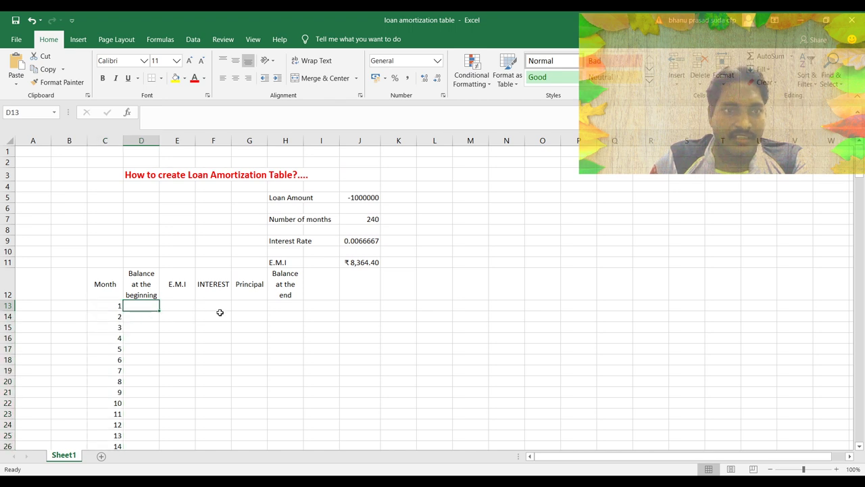
{"action": "type", "text": "1"}
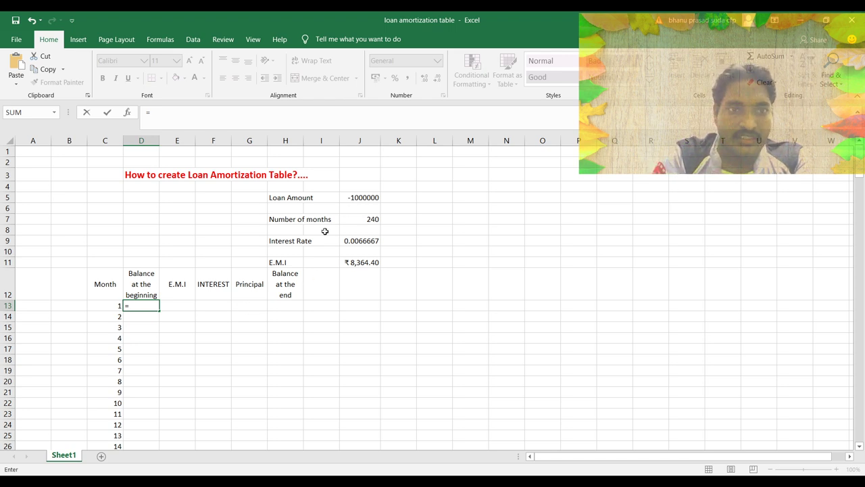
{"action": "type", "text": "-"}
{"action": "left_click", "coordinate": [362, 201]}
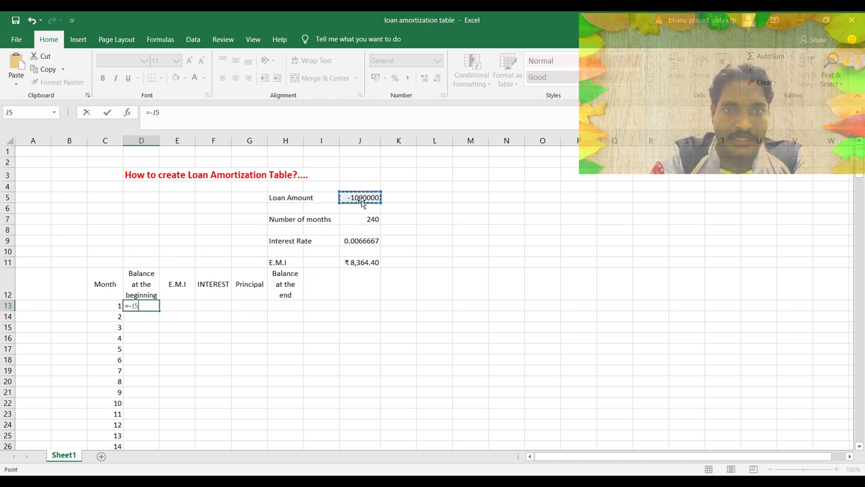
{"action": "key", "text": "Return"}
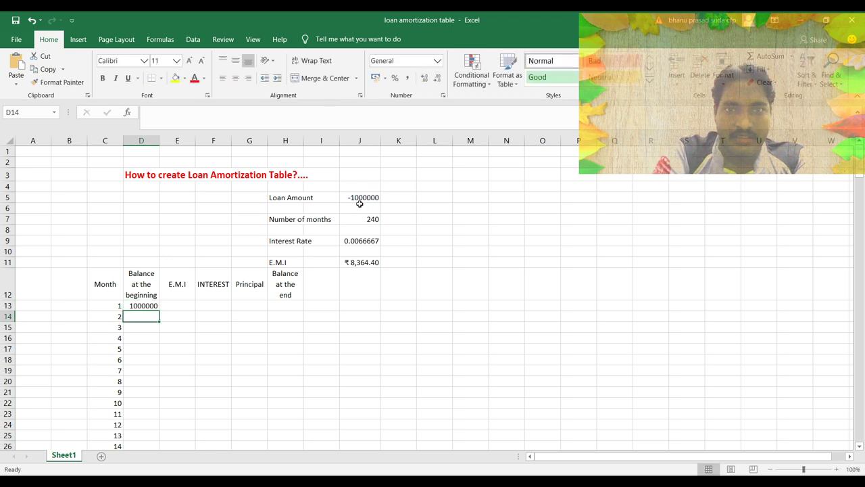
{"action": "left_click", "coordinate": [349, 198]}
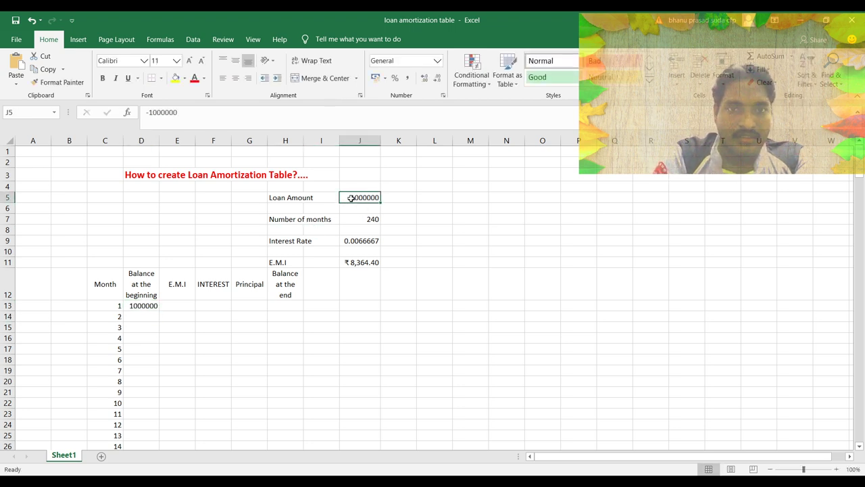
Set month 1's E.M.I in E13 to =J11, showing ₹8,364.40.
{"action": "left_click", "coordinate": [180, 306]}
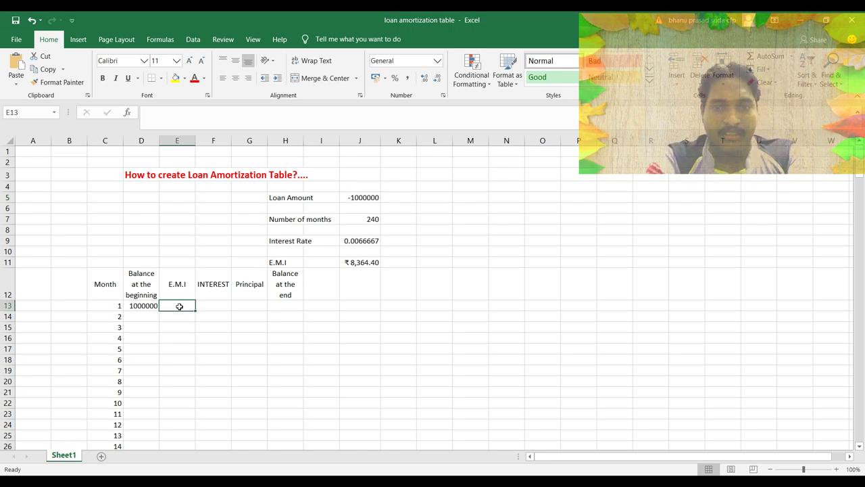
{"action": "type", "text": "="}
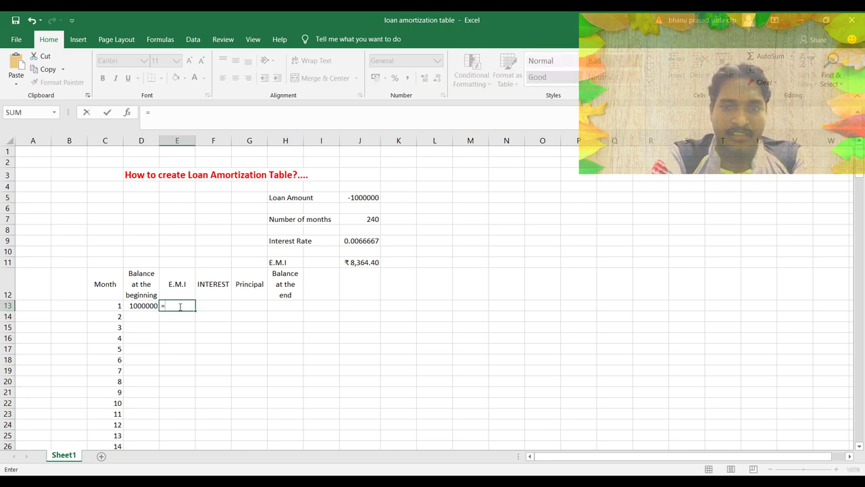
{"action": "left_click", "coordinate": [371, 262]}
{"action": "key", "text": "Return"}
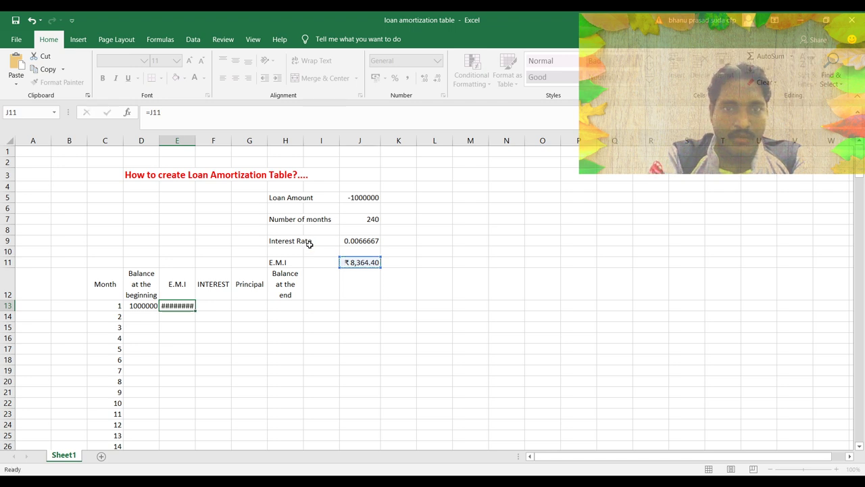
{"action": "left_click", "coordinate": [213, 306]}
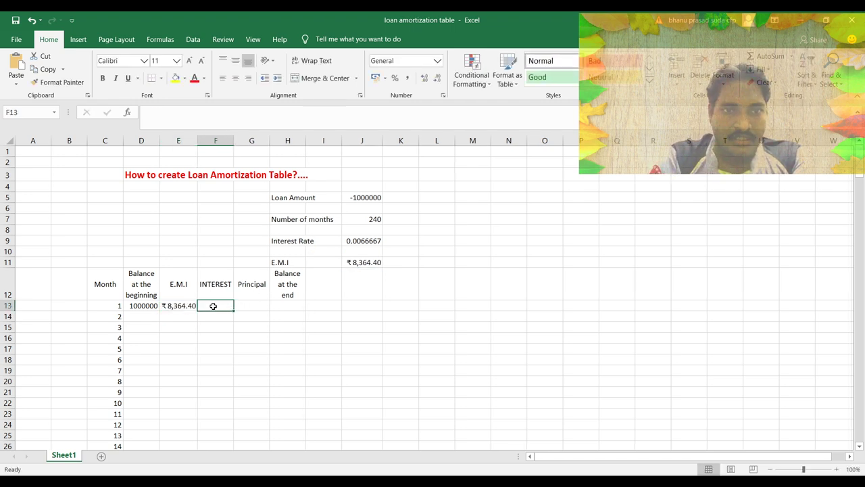
Compute month 1's interest in F13 as =D13*J9, giving 6666.667.
{"action": "type", "text": "="}
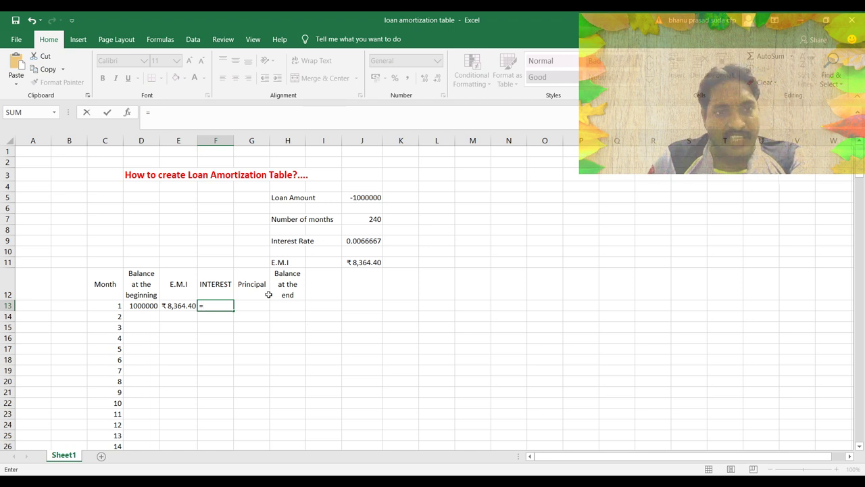
{"action": "left_click", "coordinate": [147, 307]}
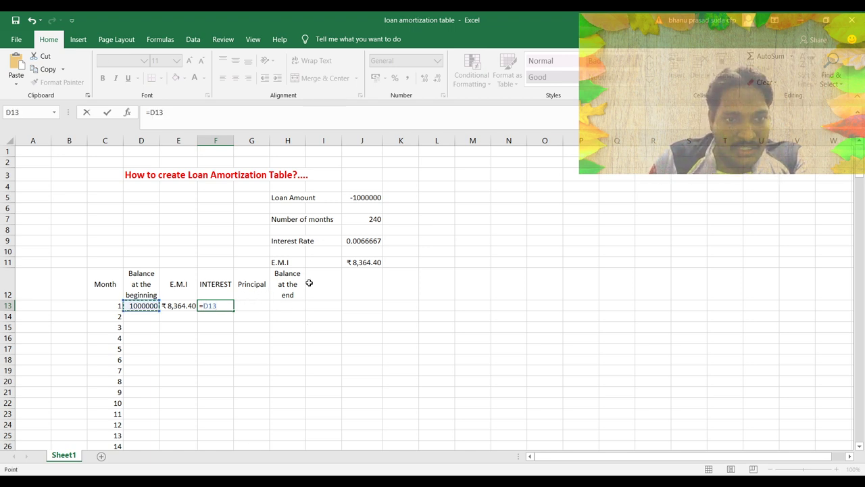
{"action": "type", "text": "*"}
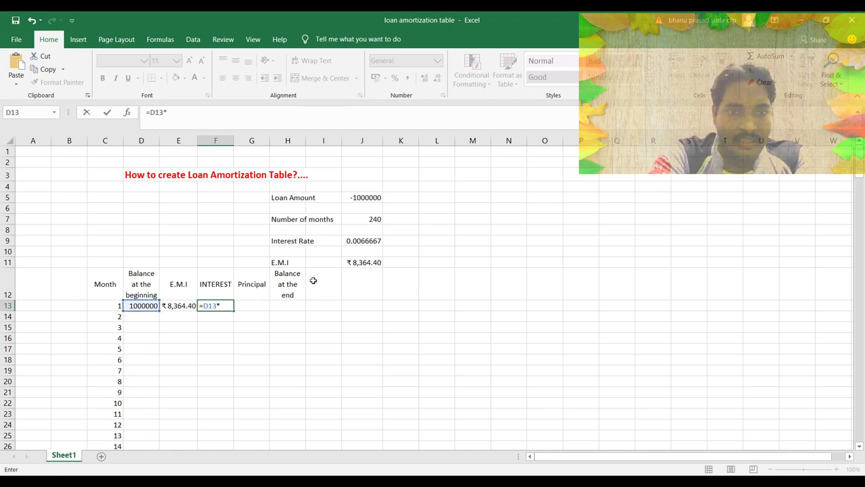
{"action": "left_click", "coordinate": [362, 240]}
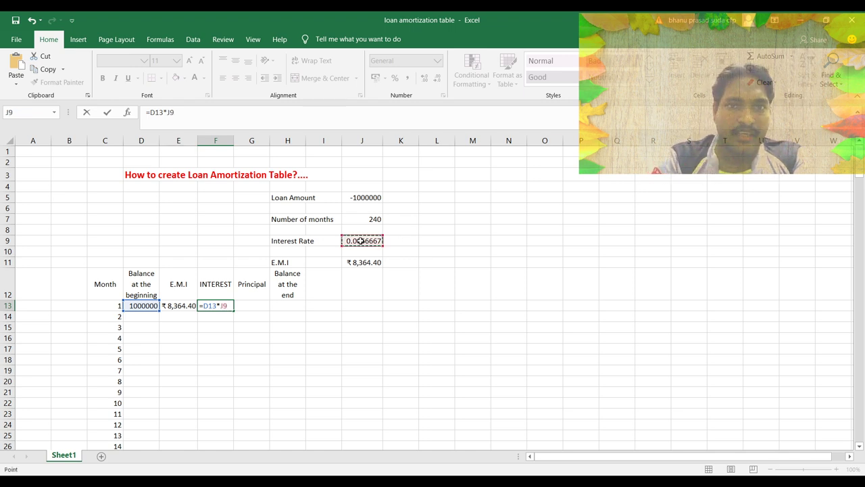
{"action": "key", "text": "Return"}
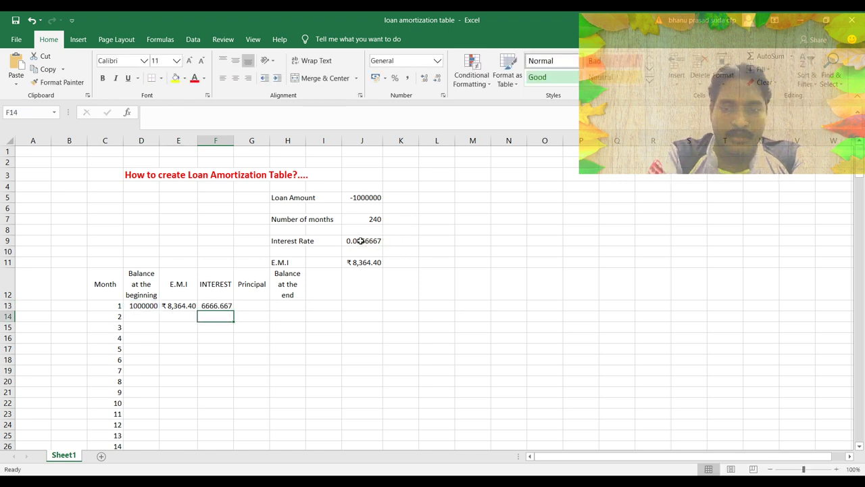
Compute month 1's principal in G13 as =E13-F13, giving ₹1,697.73.
{"action": "left_click", "coordinate": [255, 305]}
{"action": "type", "text": "="}
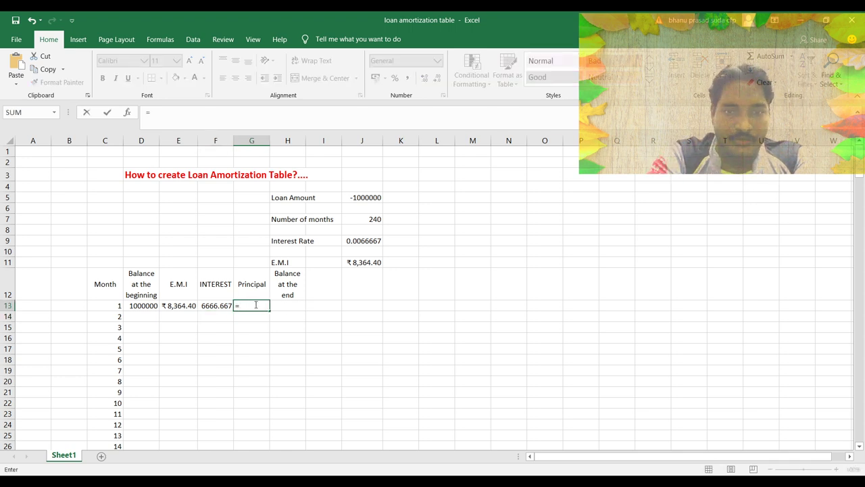
{"action": "left_click", "coordinate": [174, 306]}
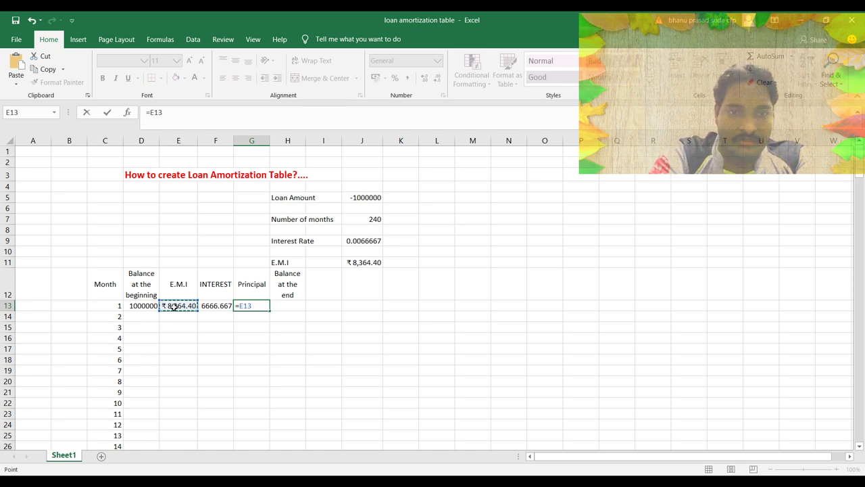
{"action": "type", "text": "-"}
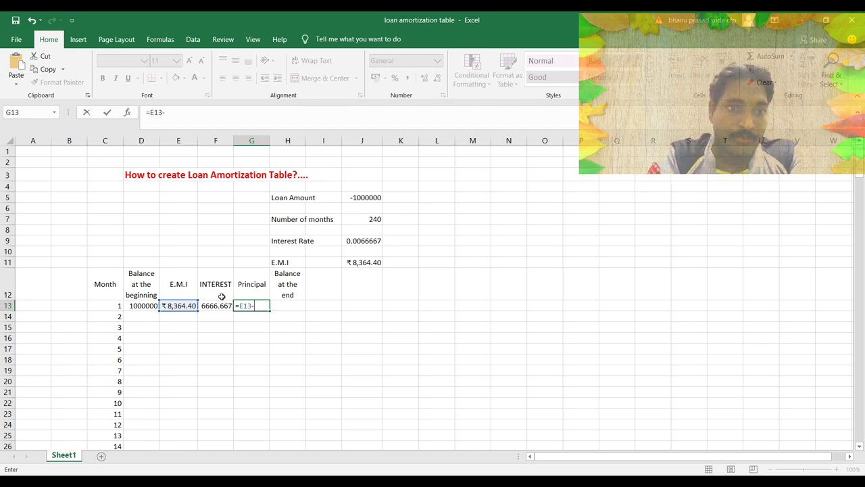
{"action": "left_click", "coordinate": [215, 307]}
{"action": "key", "text": "Return"}
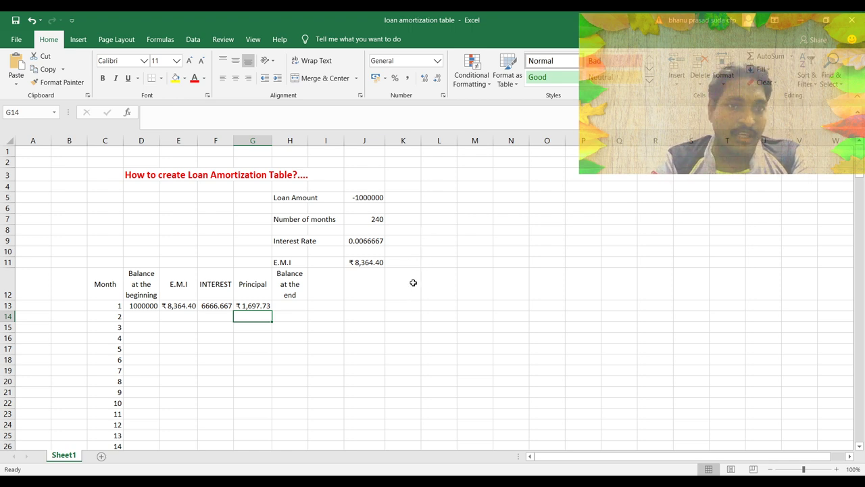
Compute month 1's ending balance in H13 as =D13-G13, giving ₹9,98,302.27.
{"action": "left_click", "coordinate": [282, 305]}
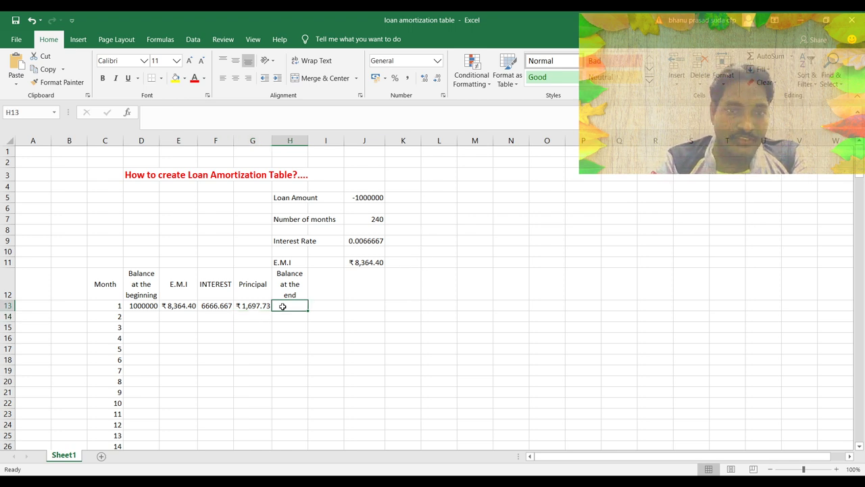
{"action": "type", "text": "="}
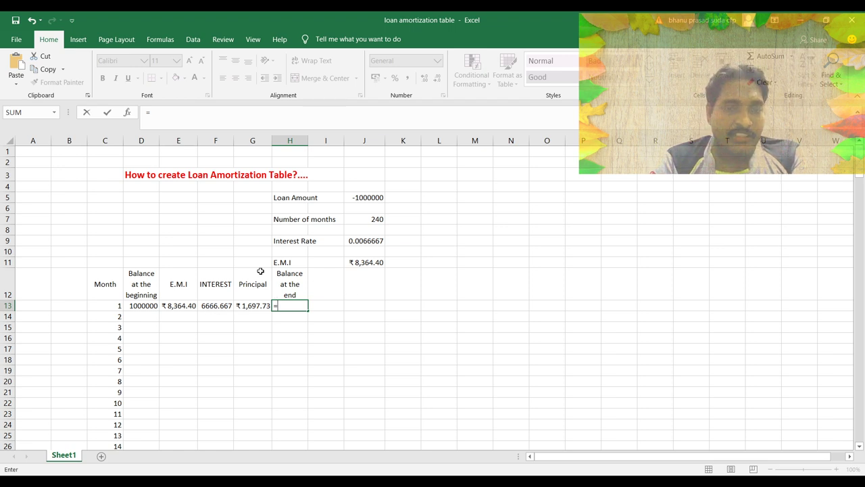
{"action": "left_click", "coordinate": [148, 305]}
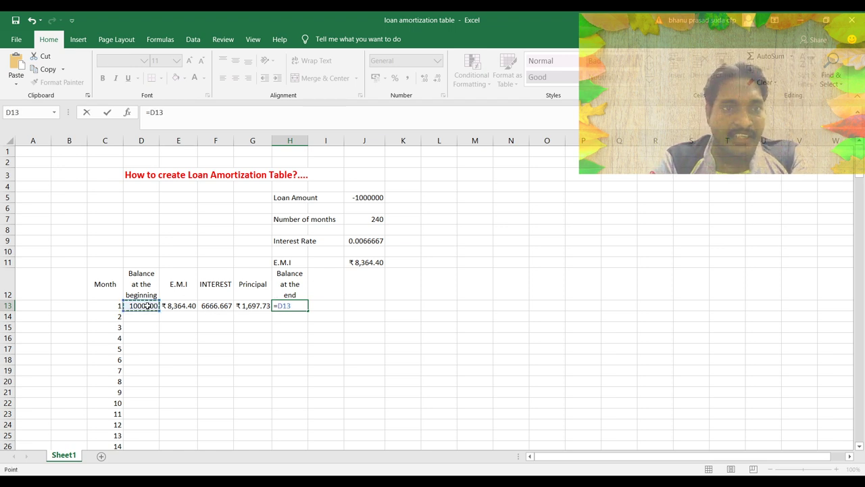
{"action": "type", "text": "-"}
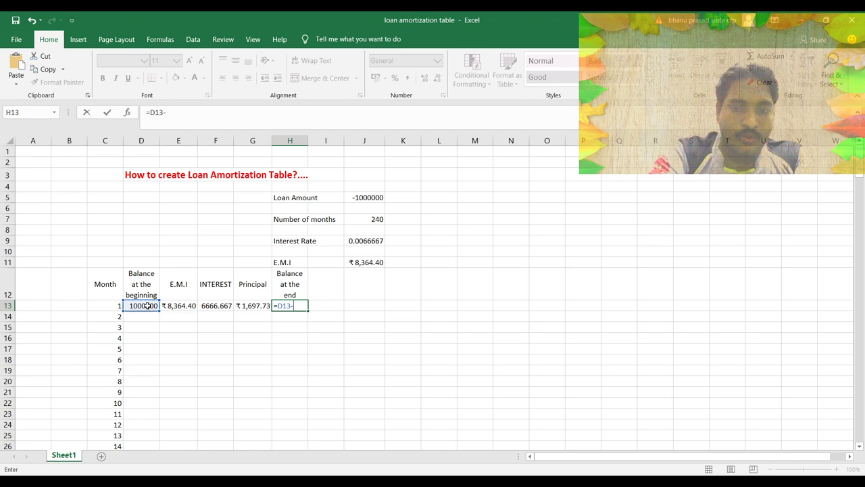
{"action": "left_click", "coordinate": [242, 305]}
{"action": "key", "text": "Return"}
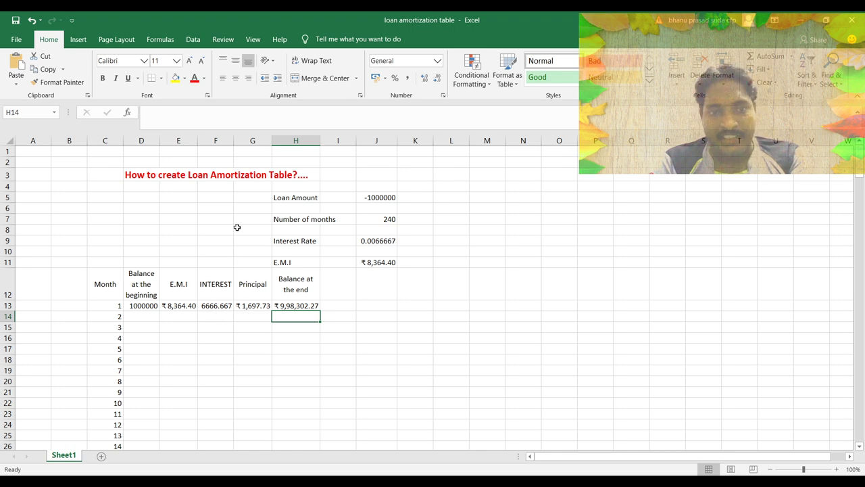
Set month 2's beginning balance in D14 to =H13.
{"action": "left_click", "coordinate": [140, 320]}
{"action": "type", "text": "="}
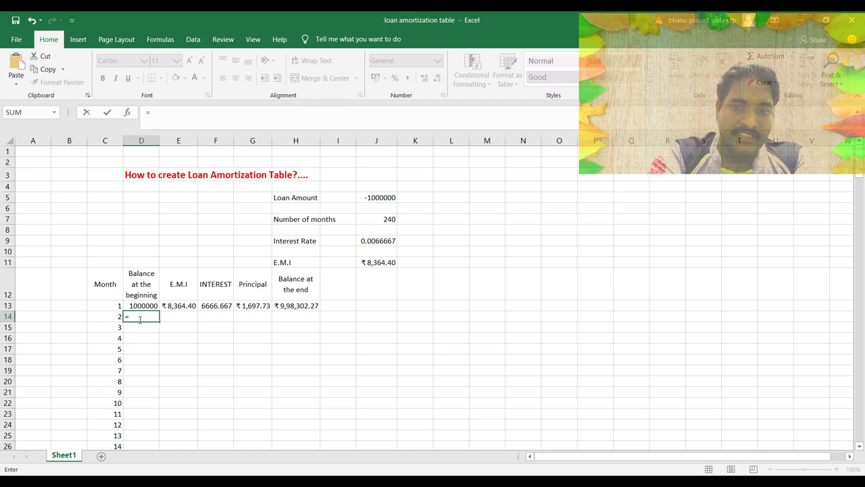
{"action": "left_click", "coordinate": [295, 305]}
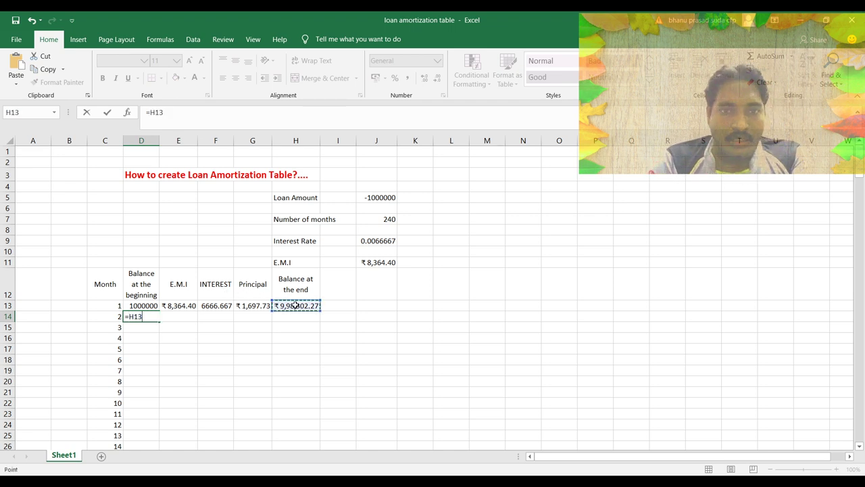
{"action": "key", "text": "Return"}
Make the C12:H12 headings bold with blue font colour.
{"action": "left_click_drag", "start_coordinate": [109, 284], "coordinate": [308, 284]}
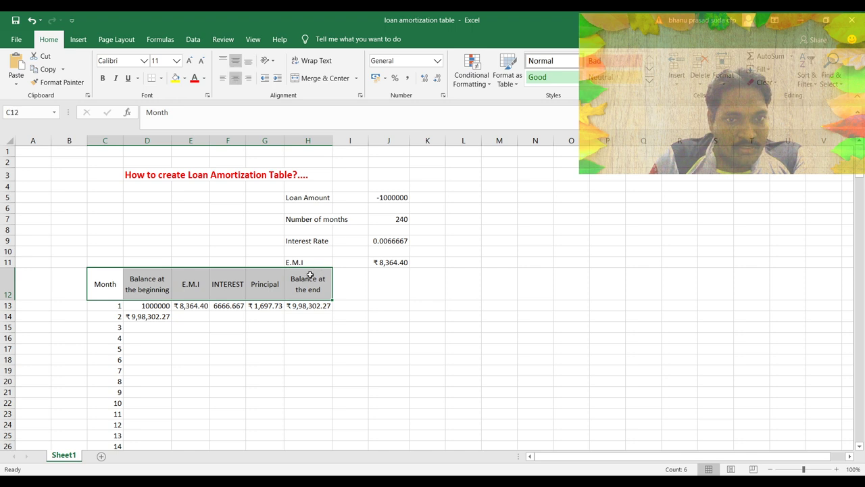
{"action": "left_click", "coordinate": [195, 77]}
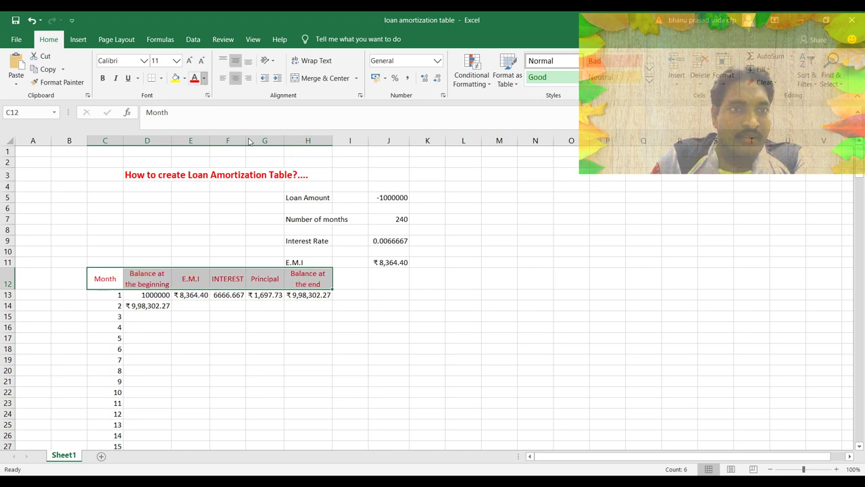
{"action": "key", "text": "ctrl+z"}
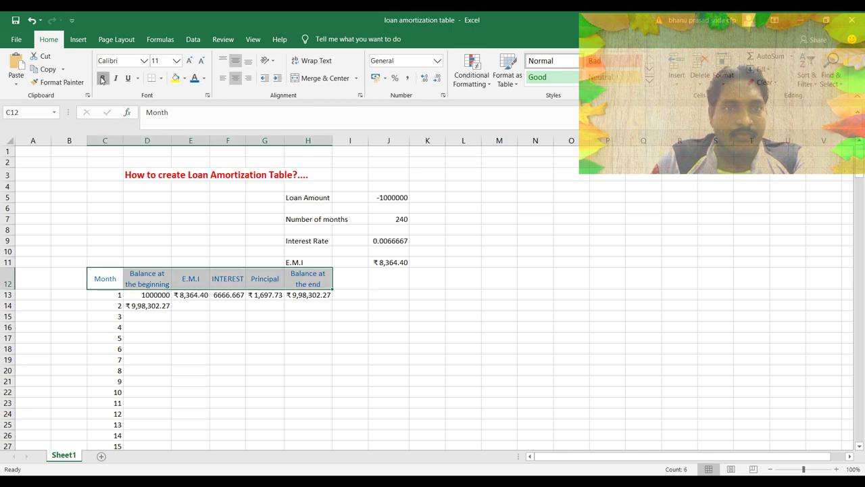
{"action": "key", "text": "ctrl+b"}
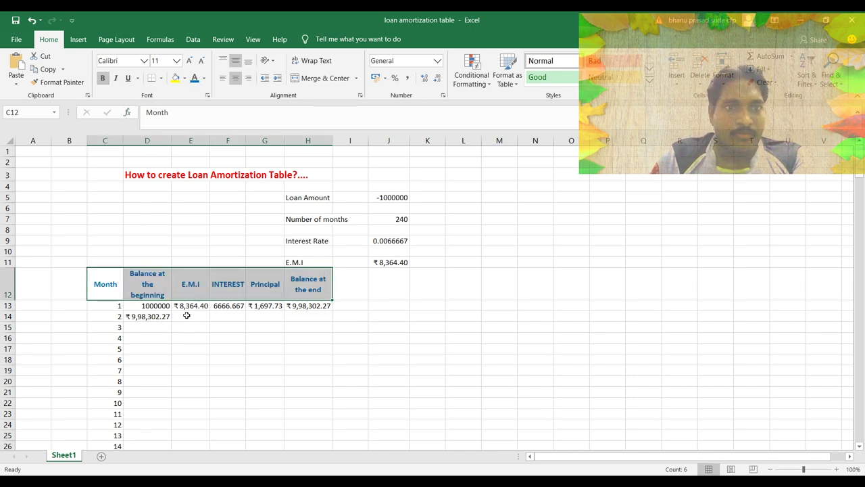
{"action": "left_click", "coordinate": [187, 316]}
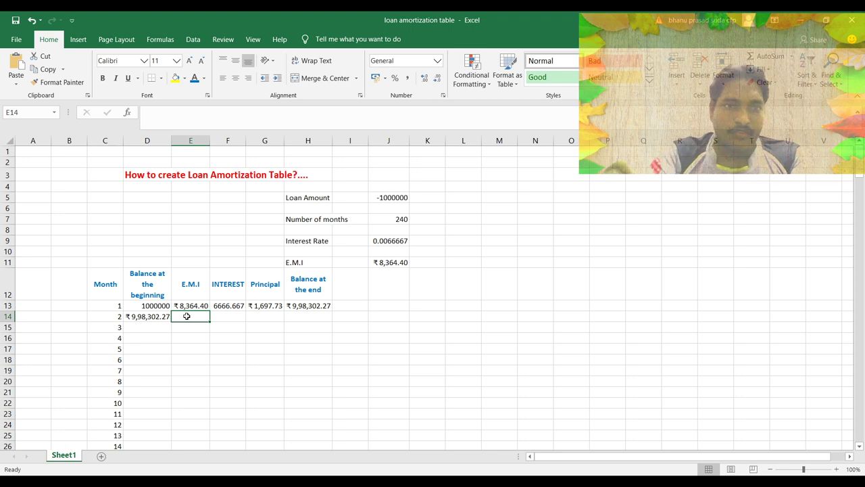
Enter =$J$11 in E14 so month 2's E.M.I shows ₹8,364.40.
{"action": "type", "text": "="}
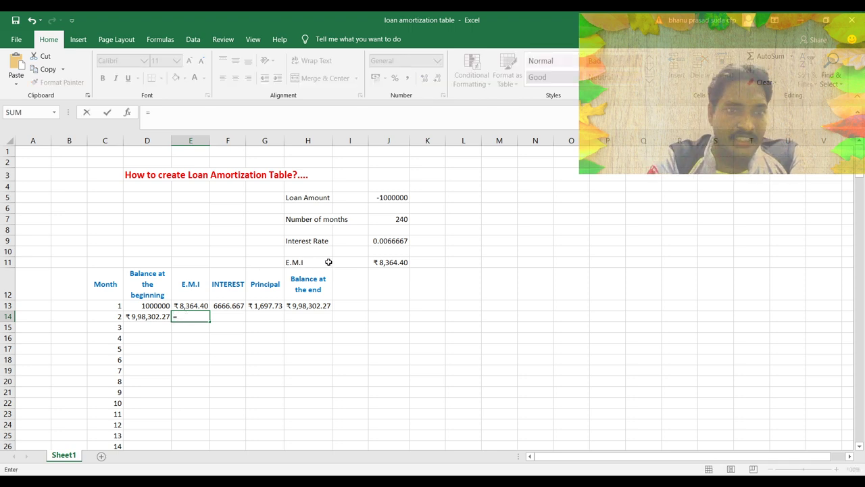
{"action": "left_click", "coordinate": [392, 262]}
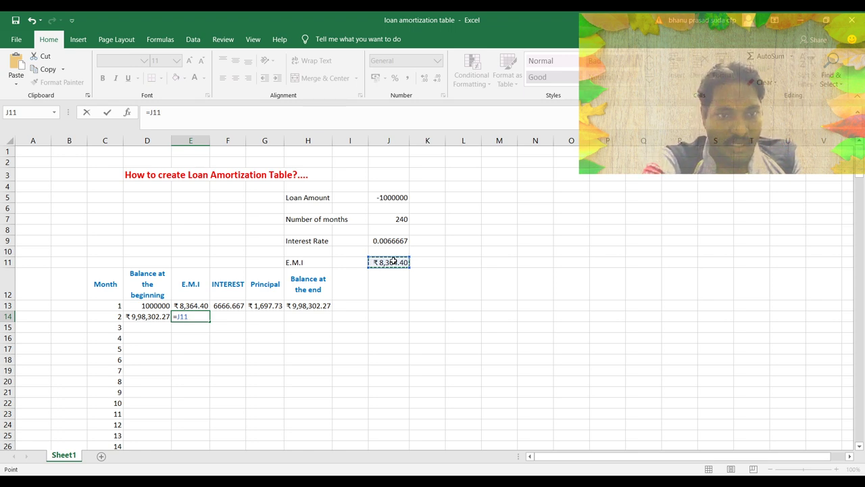
{"action": "key", "text": "F4"}
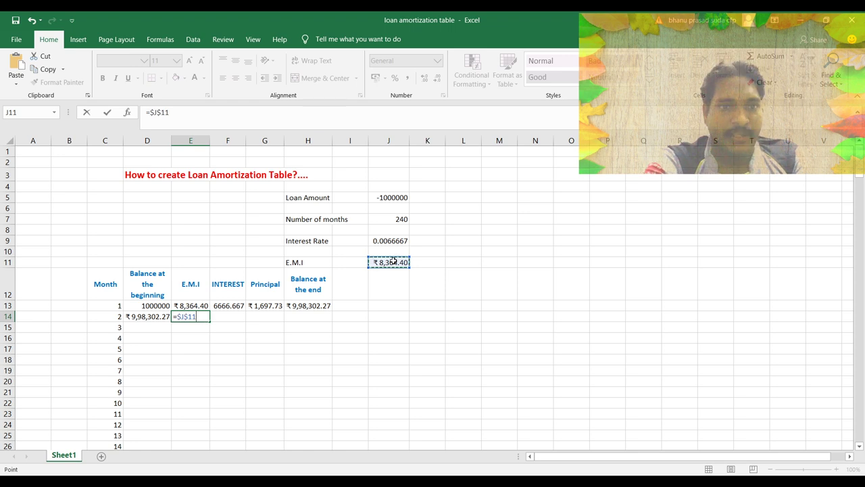
{"action": "key", "text": "Return"}
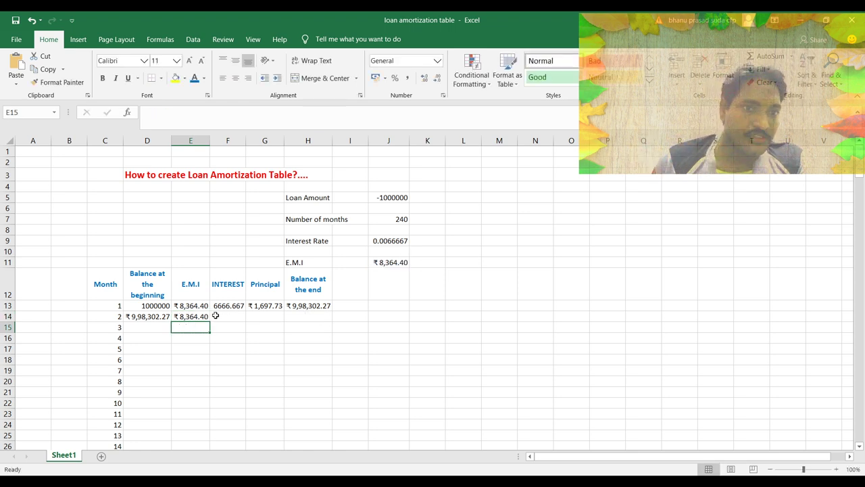
{"action": "left_click", "coordinate": [204, 316]}
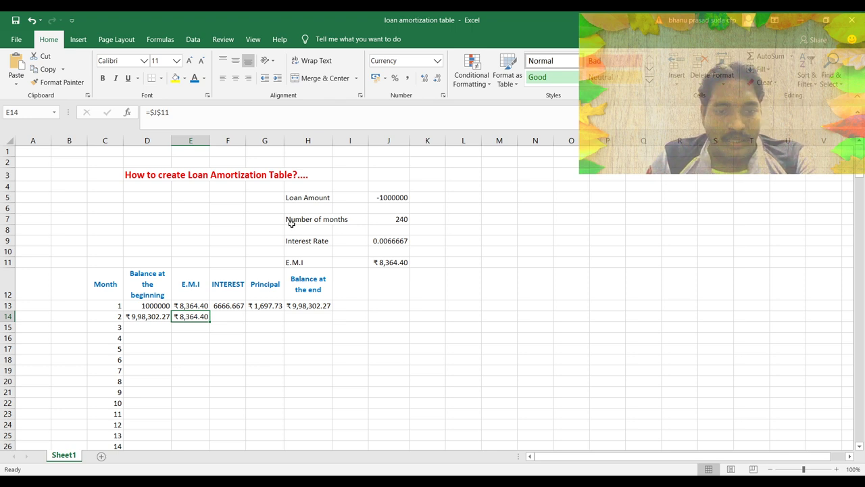
{"action": "left_click", "coordinate": [229, 316]}
Enter =D14*J9 in F14, giving month 2's interest of ₹6,655.35.
{"action": "type", "text": "="}
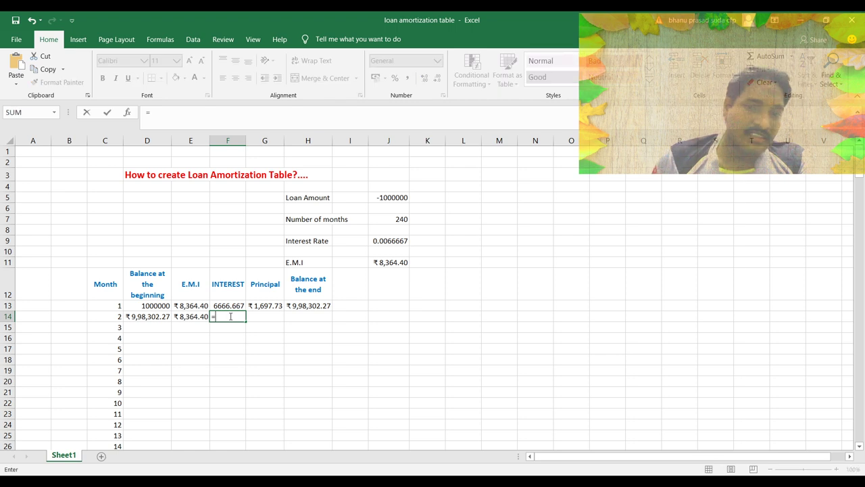
{"action": "left_click", "coordinate": [138, 318]}
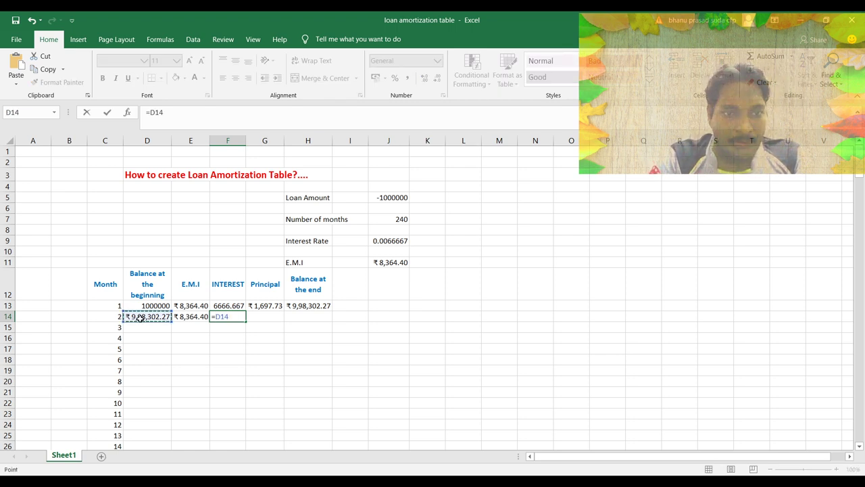
{"action": "type", "text": "*"}
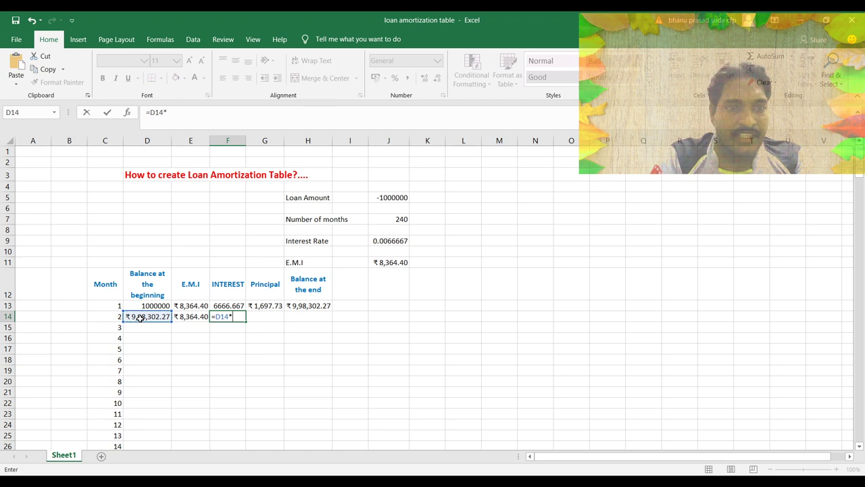
{"action": "left_click", "coordinate": [390, 243]}
{"action": "key", "text": "Return"}
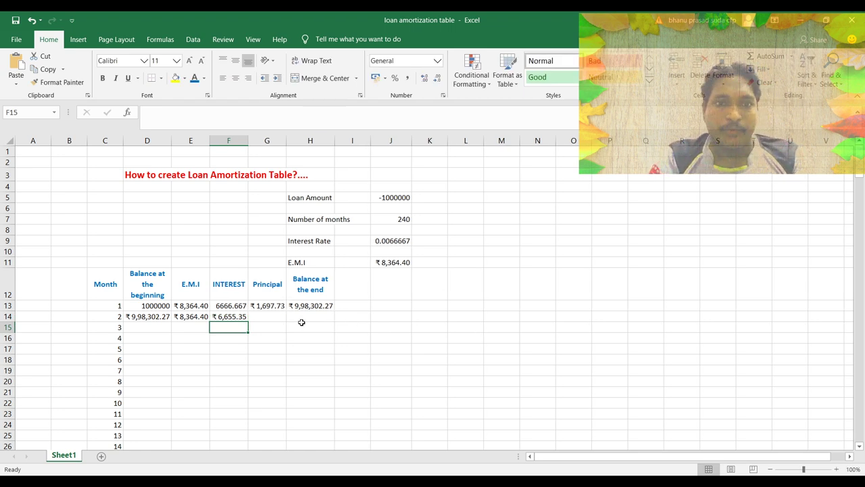
{"action": "left_click", "coordinate": [223, 315]}
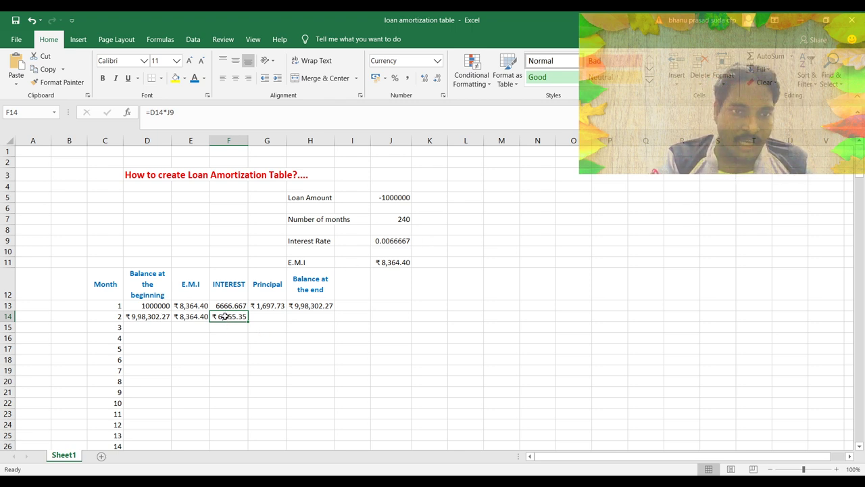
Change month 2's interest formula to =D14*$J$9 so the rate reference is absolute.
{"action": "left_click", "coordinate": [168, 113]}
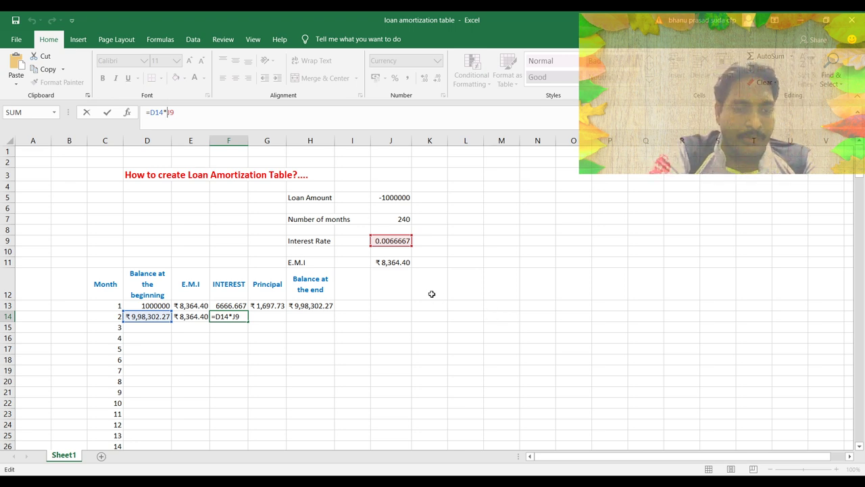
{"action": "key", "text": "F4"}
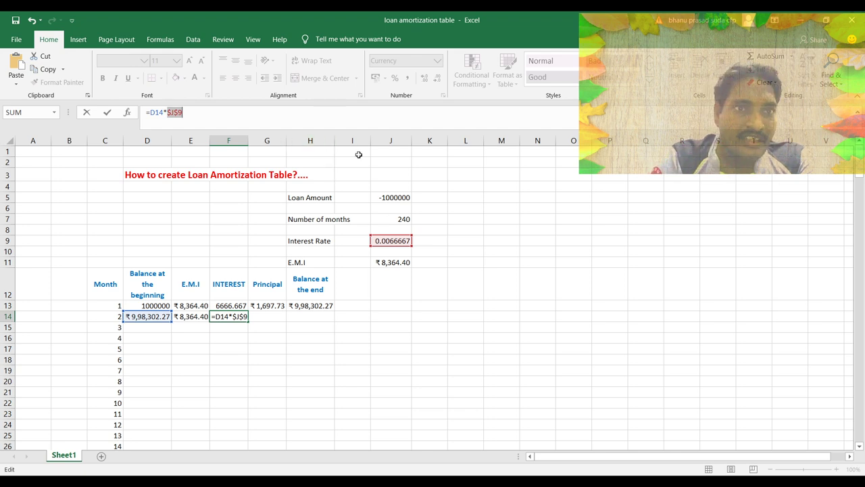
{"action": "key", "text": "Return"}
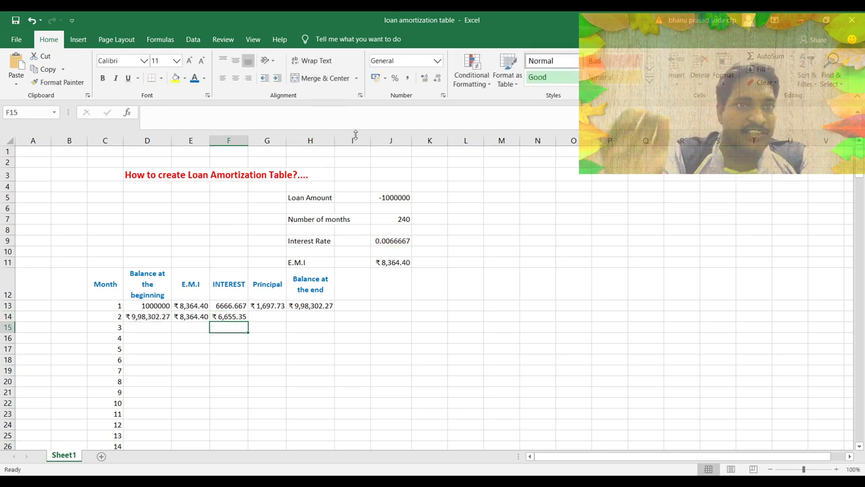
{"action": "left_click", "coordinate": [262, 316]}
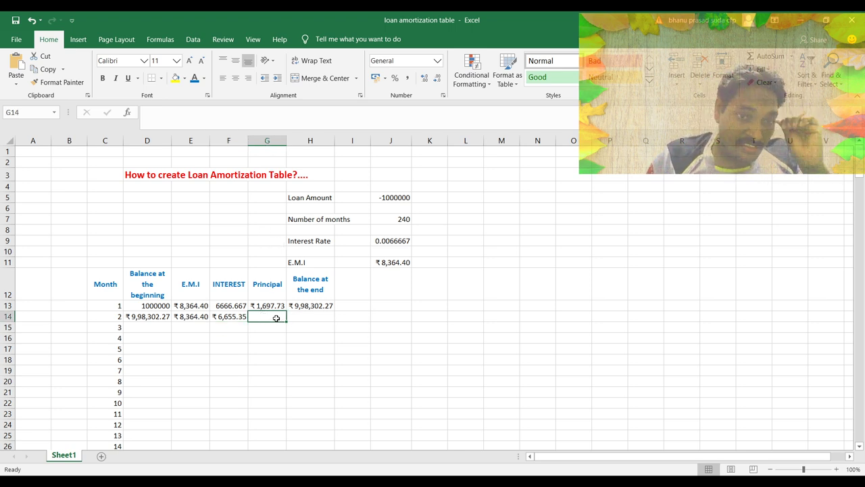
Enter a first principal formula in G14 that subtracts month 2's interest.
{"action": "type", "text": "="}
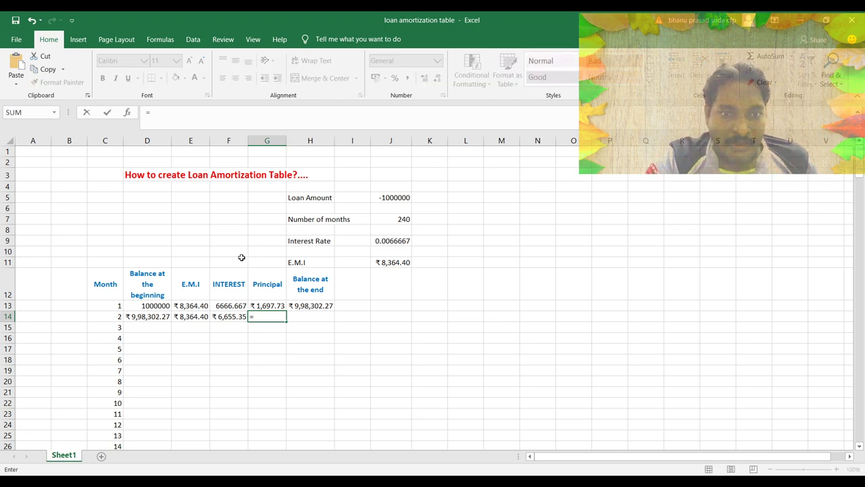
{"action": "left_click", "coordinate": [144, 319]}
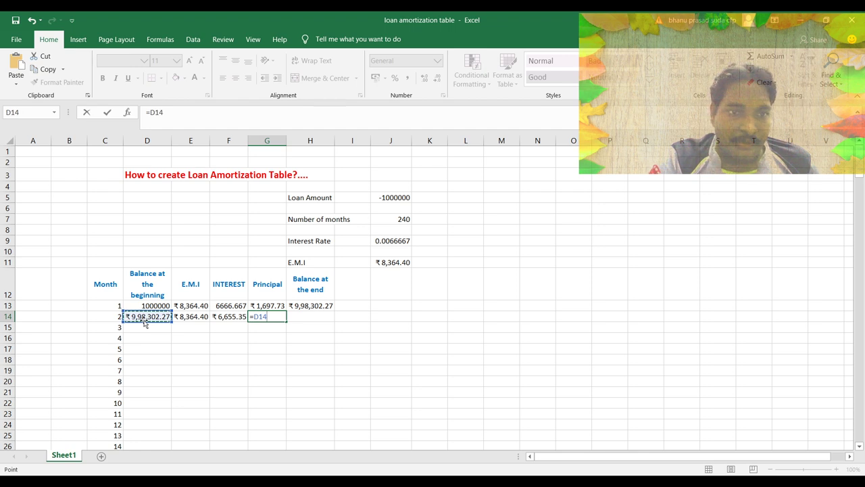
{"action": "type", "text": "-"}
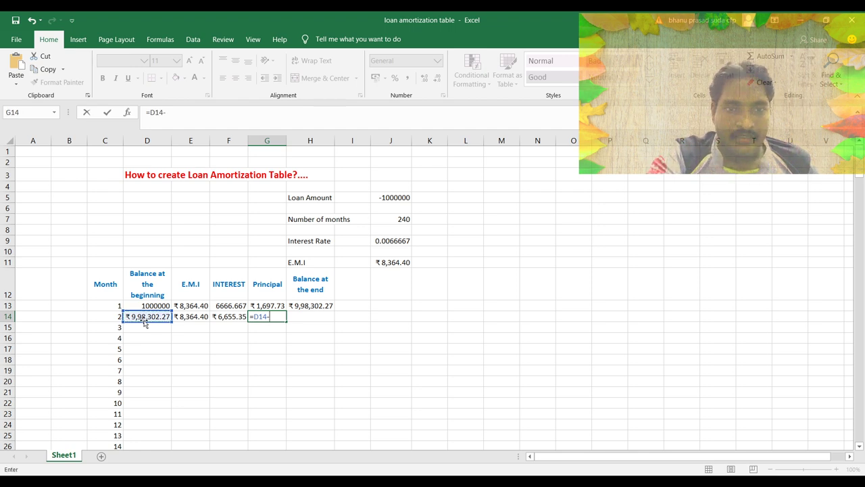
{"action": "left_click", "coordinate": [233, 318]}
{"action": "key", "text": "Return"}
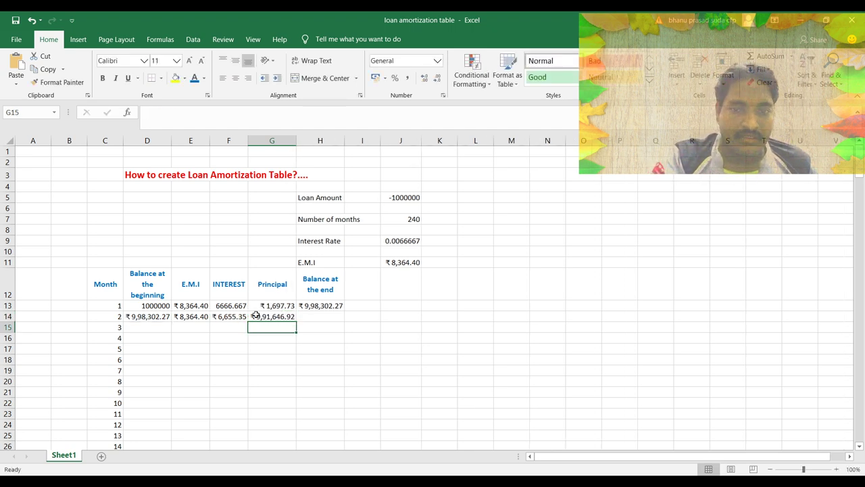
Redo month 2's principal in G14 as =E14-F14, giving ₹1,709.05.
{"action": "type", "text": "="}
{"action": "left_click", "coordinate": [193, 316]}
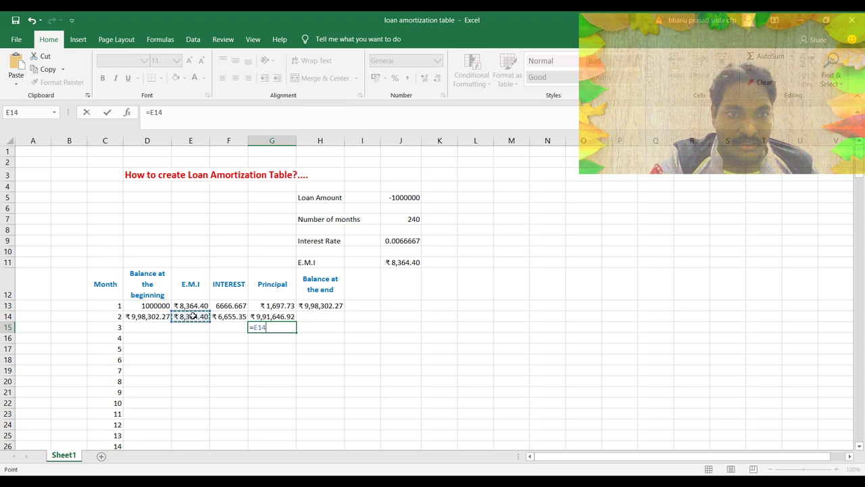
{"action": "type", "text": "-"}
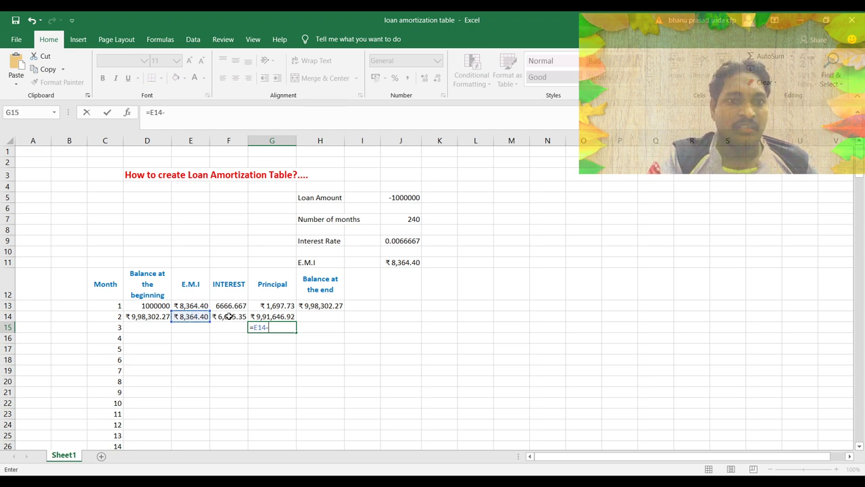
{"action": "left_click", "coordinate": [229, 317]}
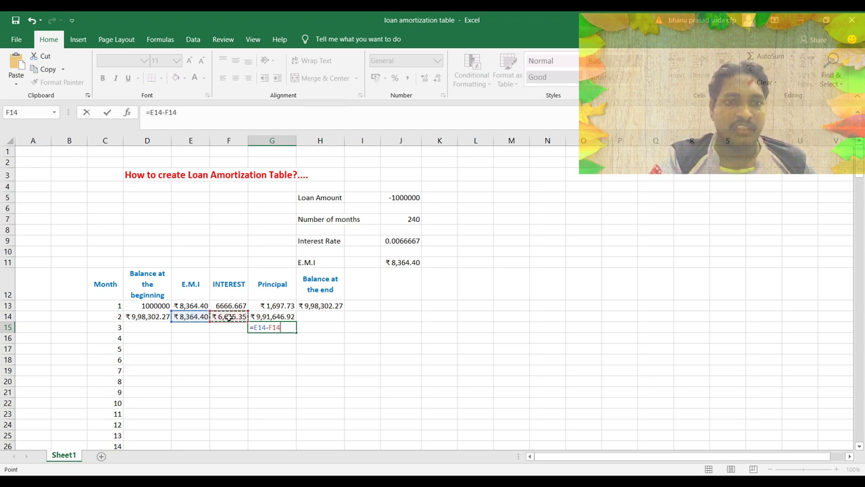
{"action": "key", "text": "Return"}
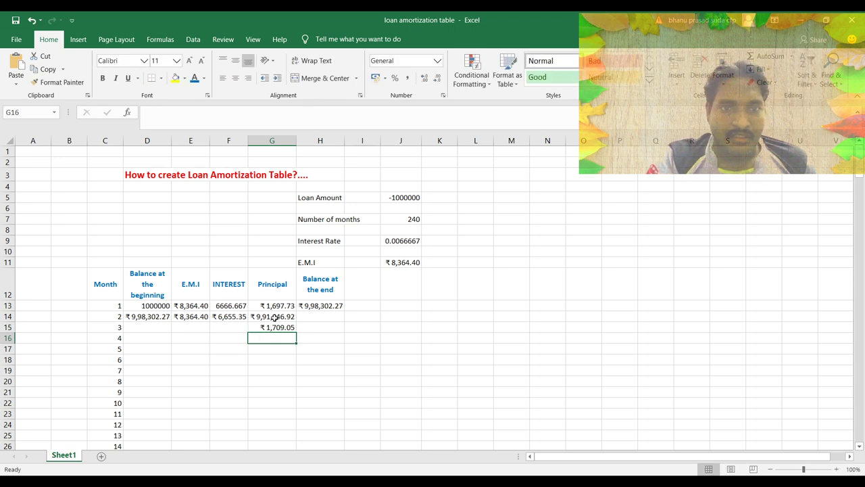
{"action": "left_click", "coordinate": [273, 316]}
{"action": "type", "text": "="}
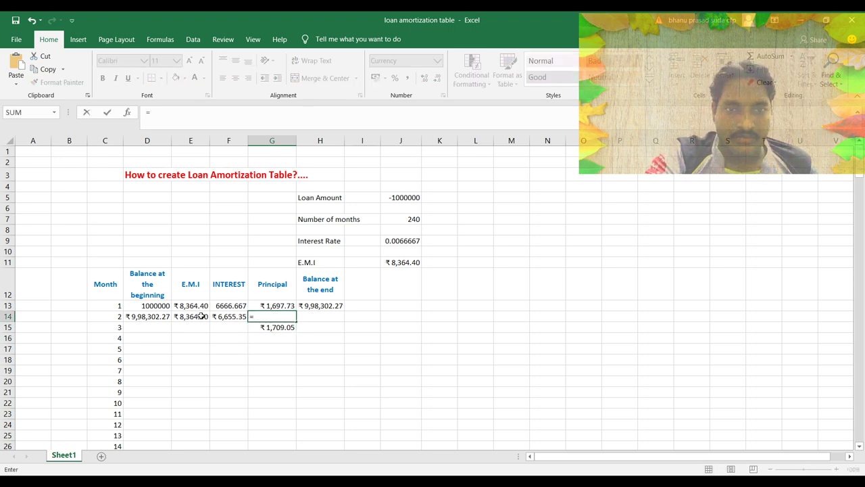
{"action": "left_click", "coordinate": [182, 315]}
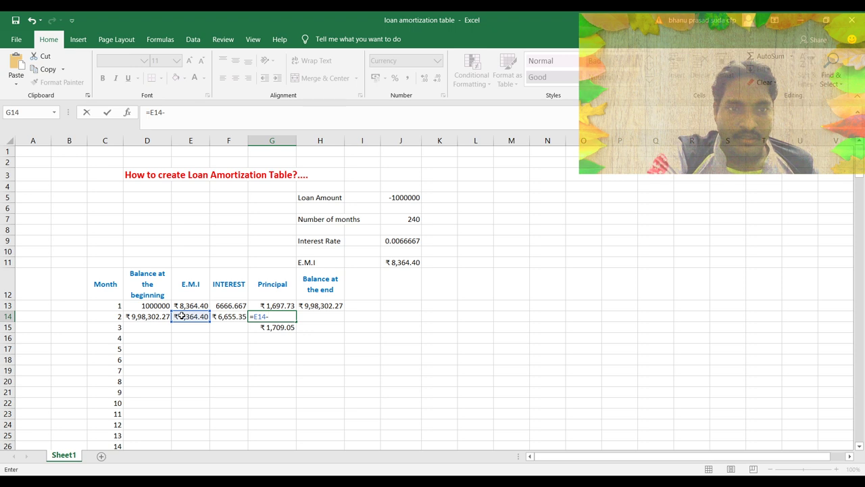
{"action": "left_click", "coordinate": [228, 322]}
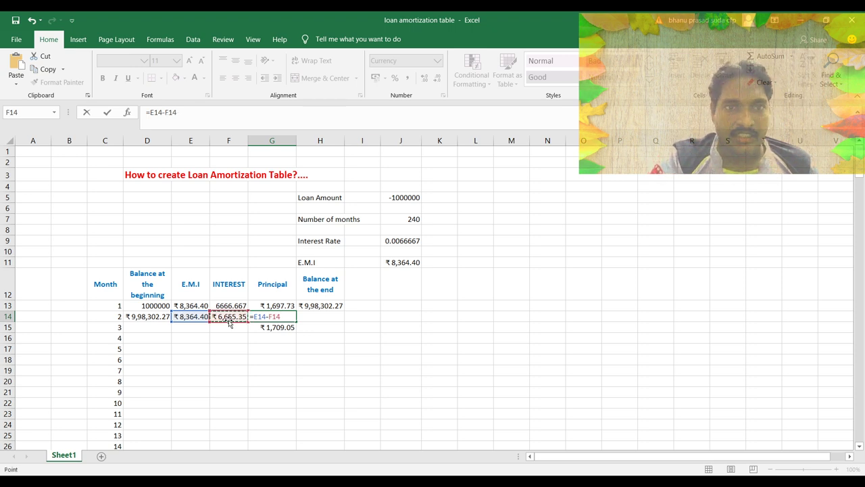
{"action": "key", "text": "Return"}
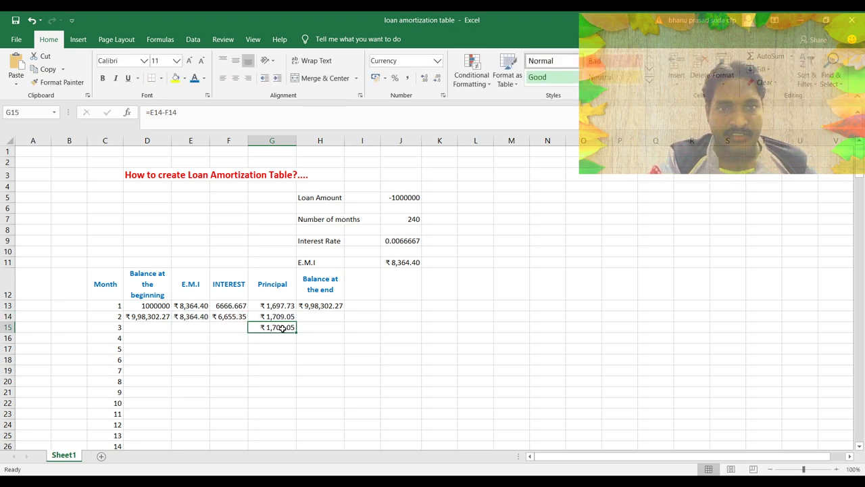
Enter 0 as month 3's principal in G15 and begin H14's ending-balance formula.
{"action": "type", "text": "0"}
{"action": "key", "text": "Return"}
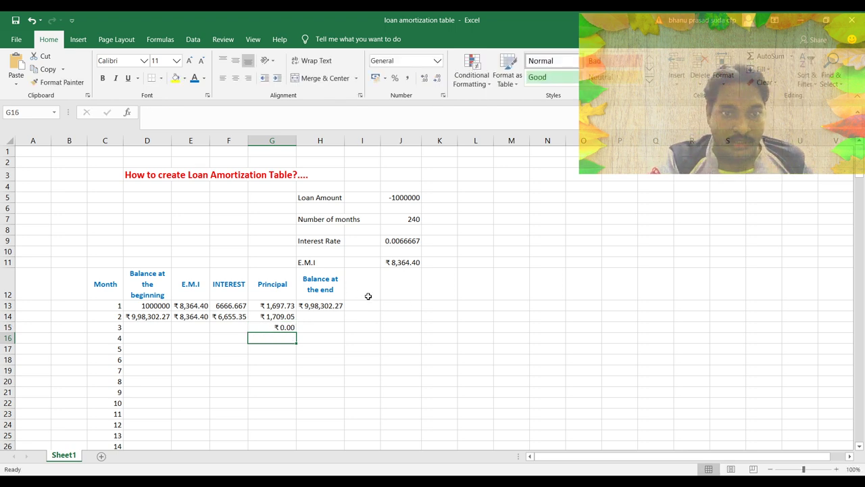
{"action": "left_click", "coordinate": [317, 316]}
{"action": "type", "text": "="}
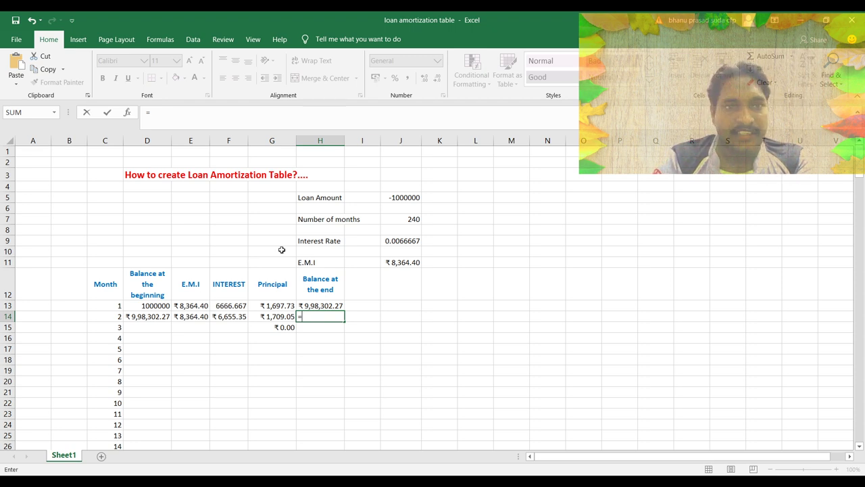
Finish month 2's ending balance as =D14-G14, showing ₹9,96,593.21.
{"action": "left_click", "coordinate": [150, 317]}
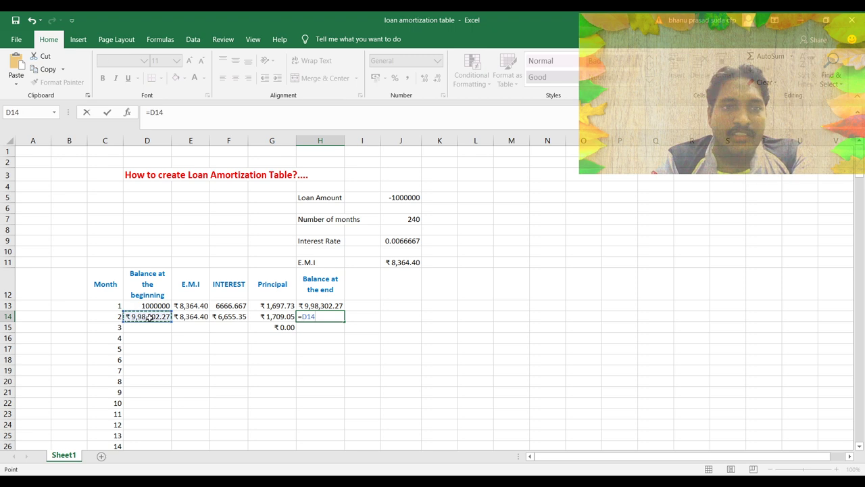
{"action": "type", "text": "-"}
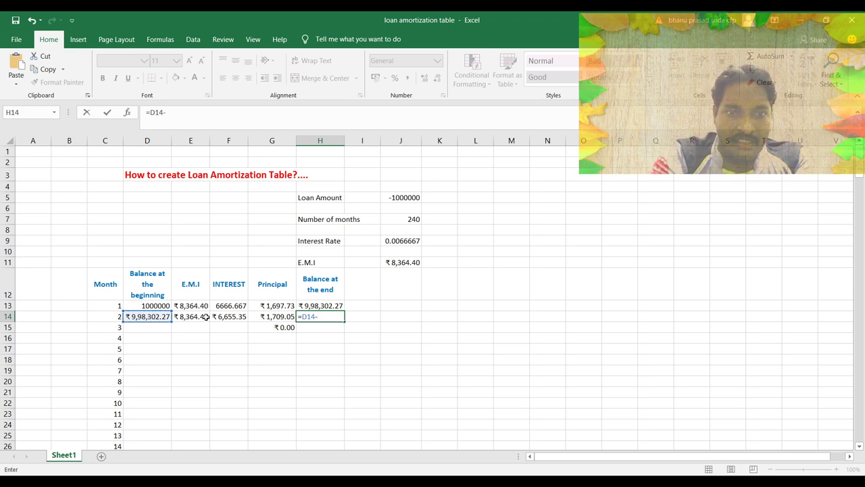
{"action": "left_click", "coordinate": [271, 318]}
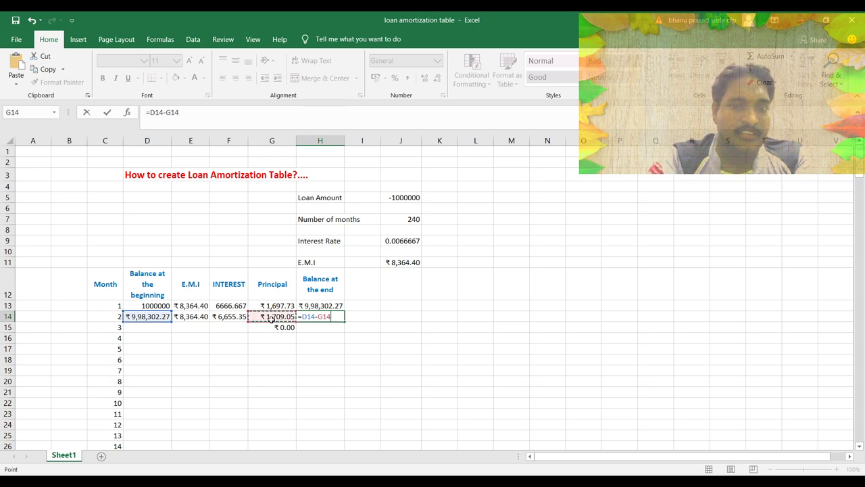
{"action": "key", "text": "Return"}
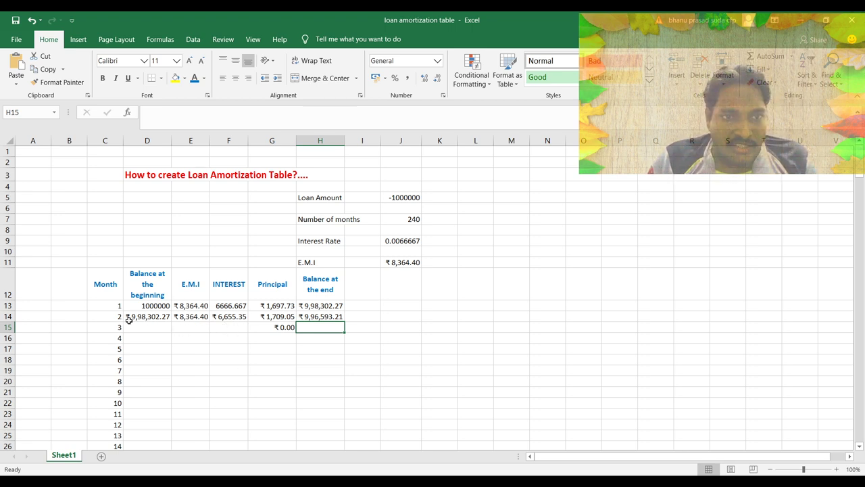
{"action": "left_click_drag", "start_coordinate": [129, 319], "coordinate": [307, 315]}
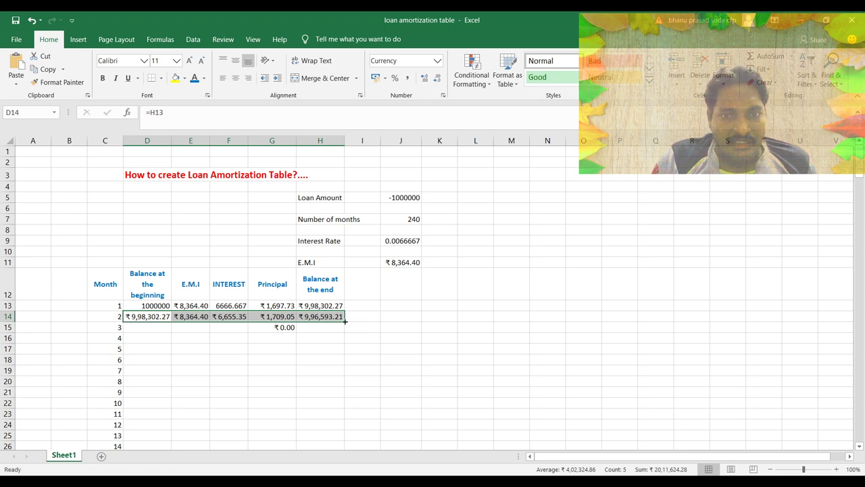
{"action": "left_click", "coordinate": [375, 314]}
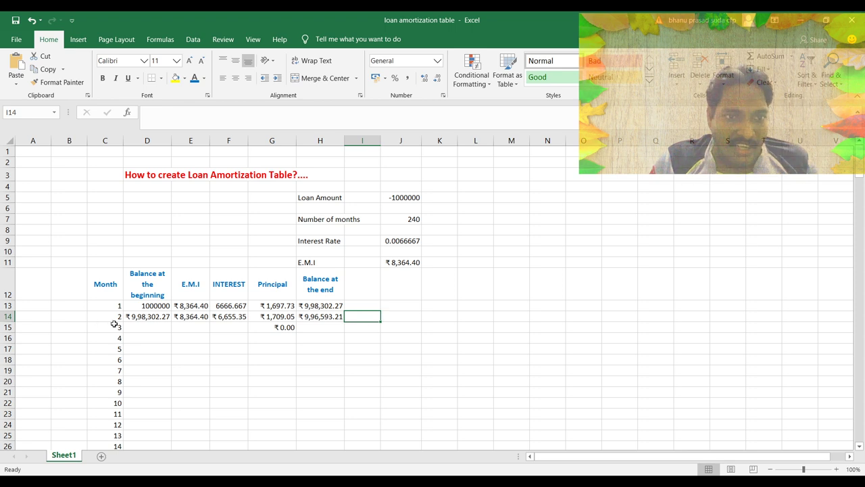
{"action": "left_click", "coordinate": [154, 320]}
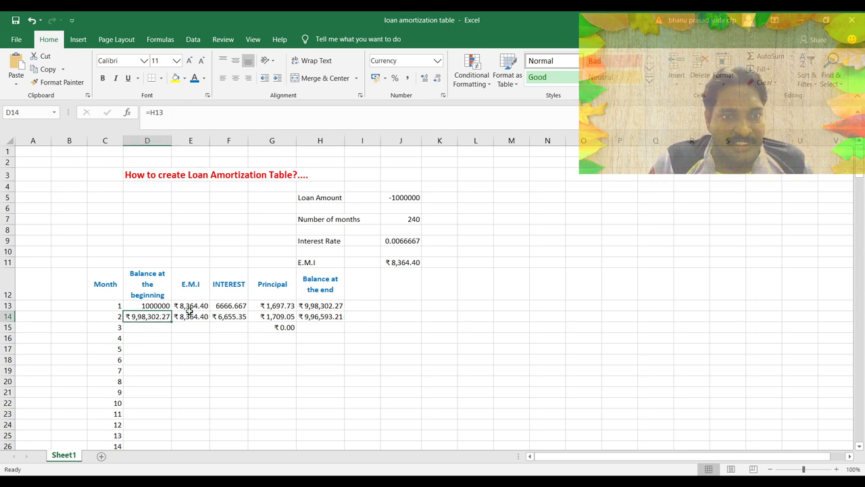
{"action": "left_click", "coordinate": [203, 317]}
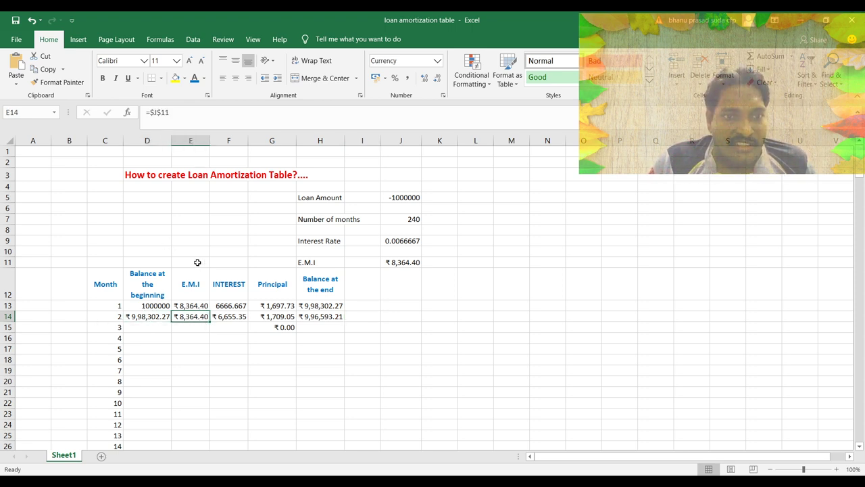
{"action": "left_click", "coordinate": [228, 318]}
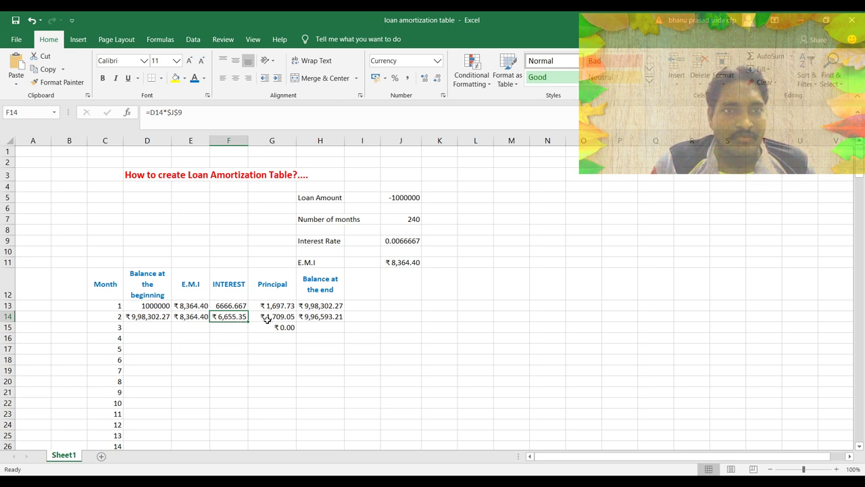
{"action": "left_click", "coordinate": [267, 320]}
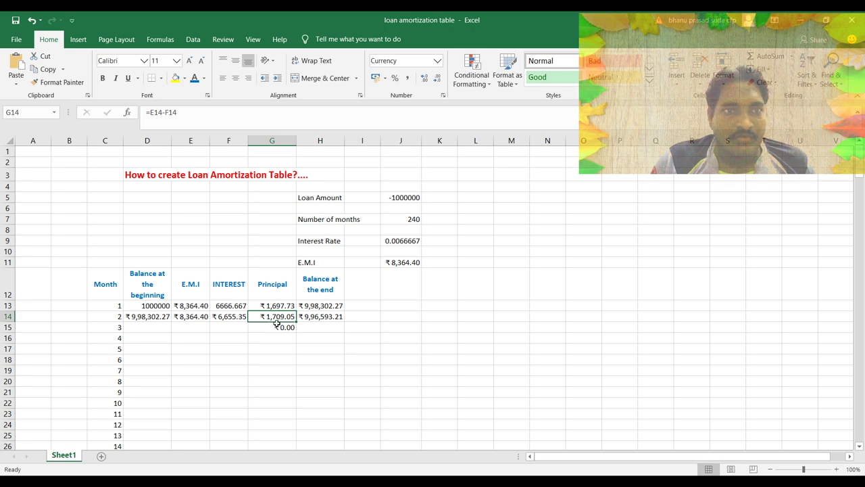
{"action": "left_click", "coordinate": [312, 318]}
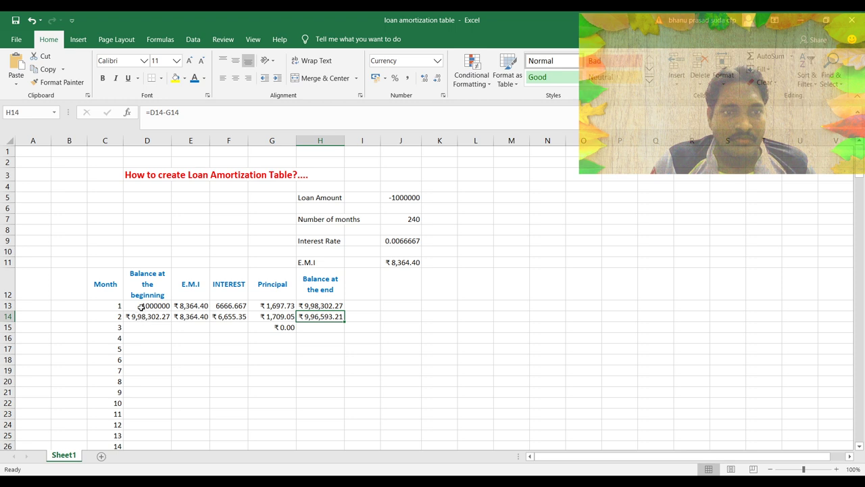
{"action": "left_click_drag", "start_coordinate": [139, 306], "coordinate": [331, 316]}
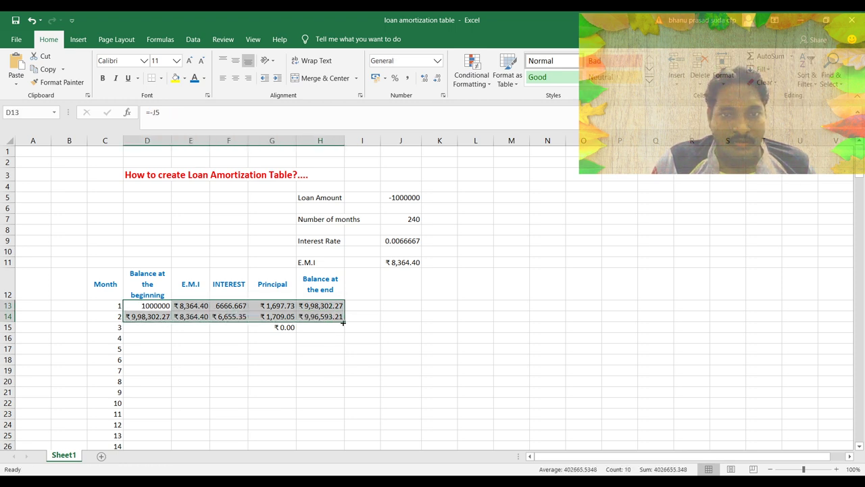
{"action": "left_click_drag", "start_coordinate": [344, 323], "coordinate": [338, 373]}
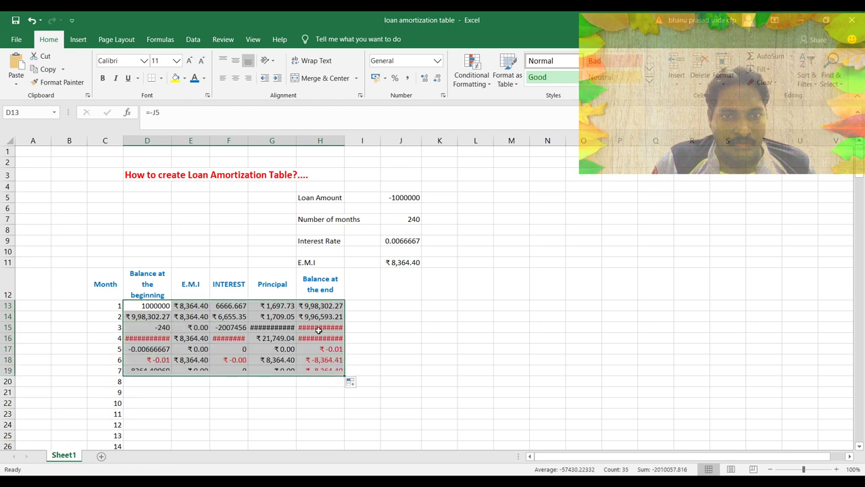
{"action": "left_click", "coordinate": [31, 20]}
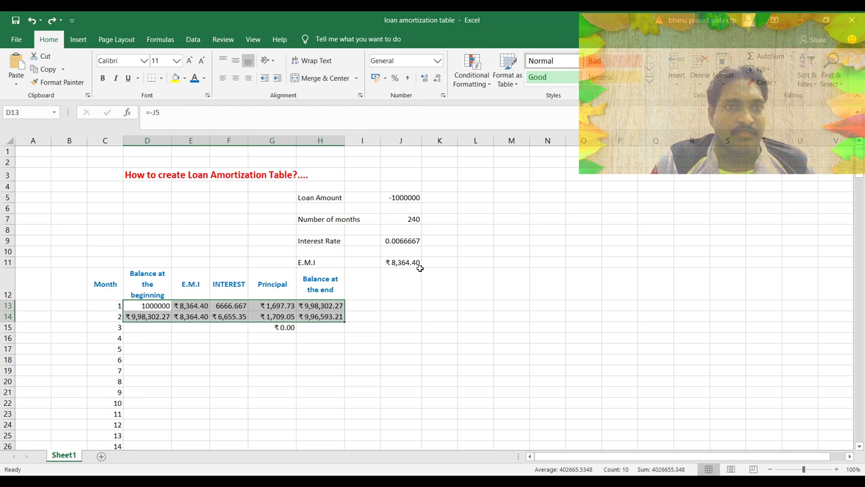
{"action": "left_click", "coordinate": [409, 325]}
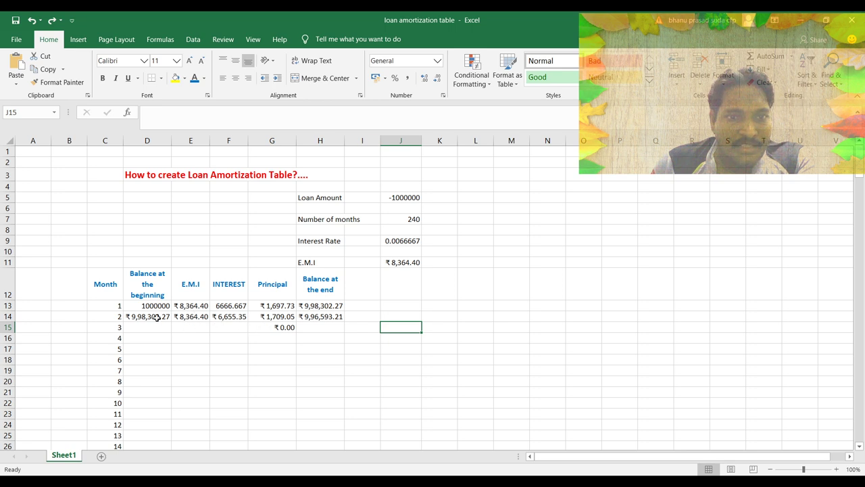
{"action": "left_click", "coordinate": [287, 328]}
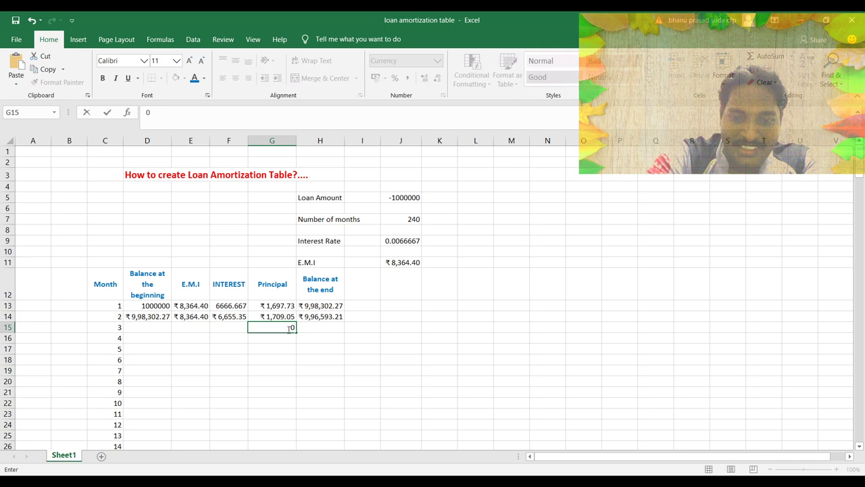
Confirm 0 in G15 and re-enter month 2's E.M.I in E14 referencing J11.
{"action": "key", "text": "Return"}
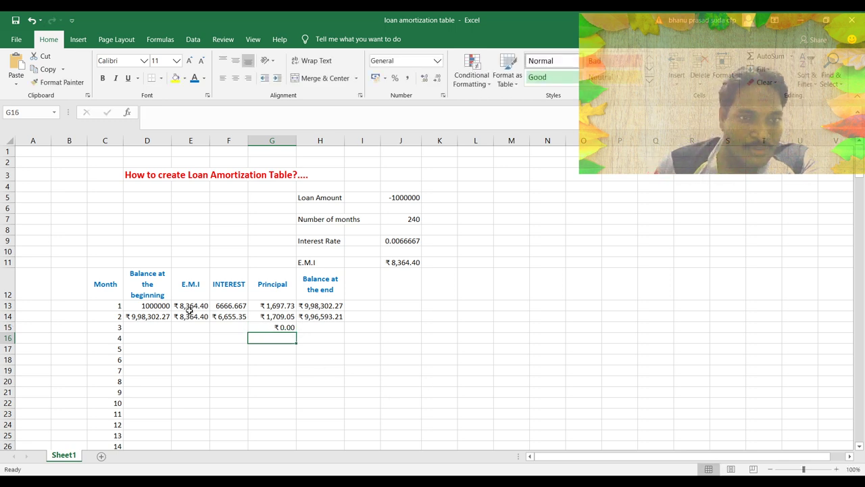
{"action": "left_click", "coordinate": [158, 318]}
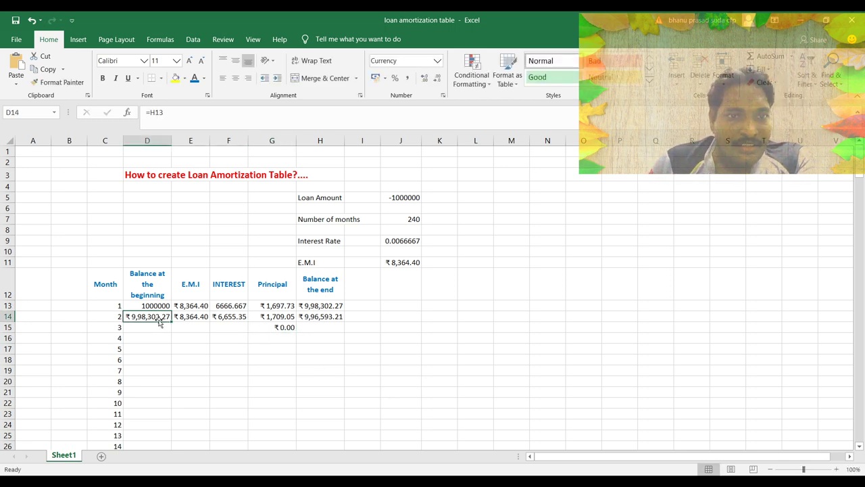
{"action": "left_click", "coordinate": [194, 318]}
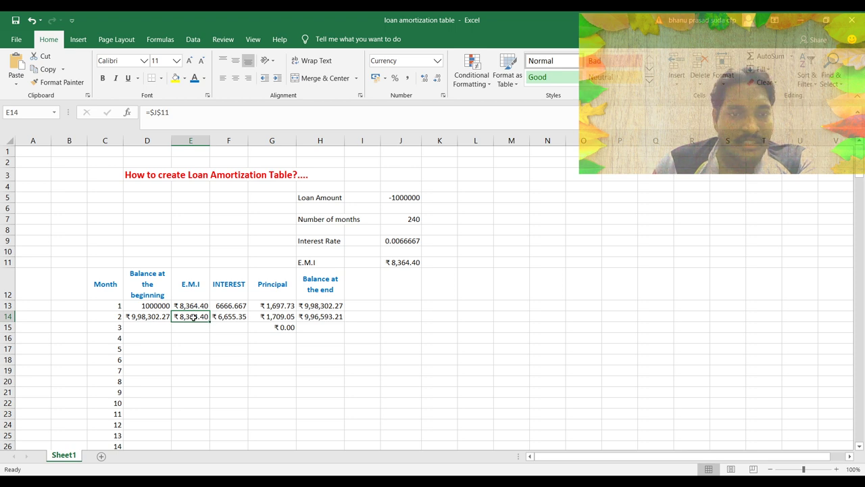
{"action": "type", "text": "="}
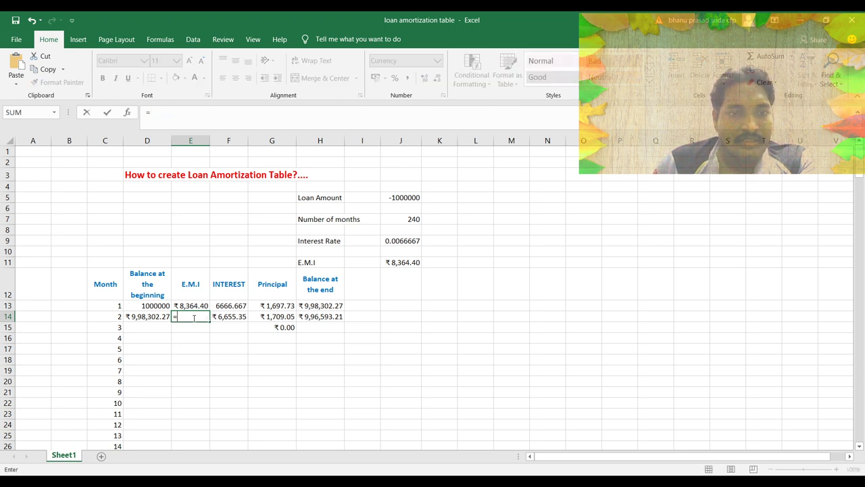
{"action": "left_click", "coordinate": [413, 260]}
{"action": "key", "text": "F4"}
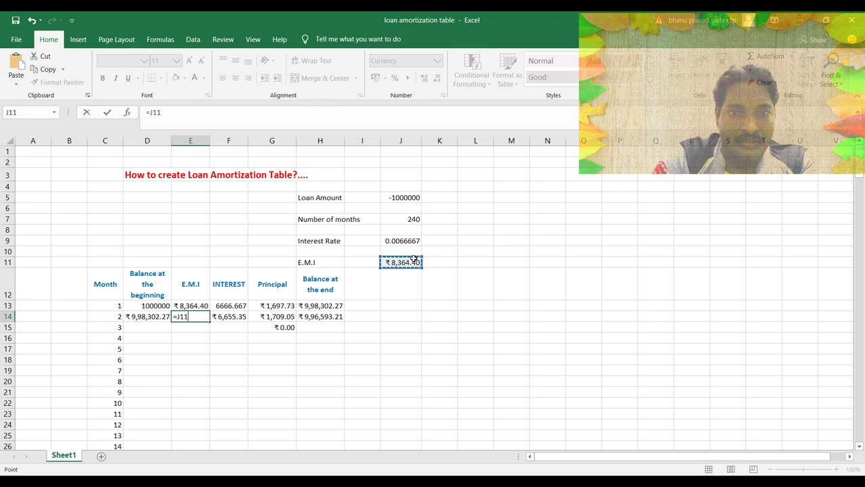
{"action": "key", "text": "Return"}
{"action": "left_click", "coordinate": [227, 317]}
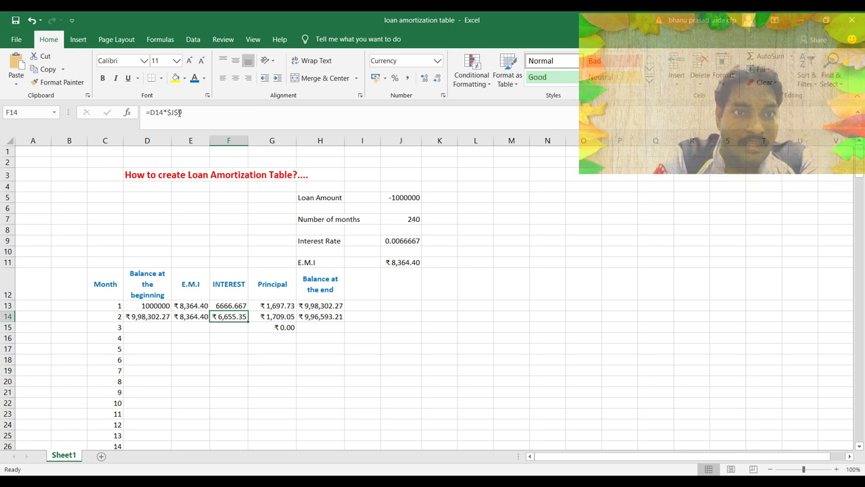
Change month 2's interest formula to =D14*$J9 and review the row's formulas.
{"action": "left_click", "coordinate": [179, 113]}
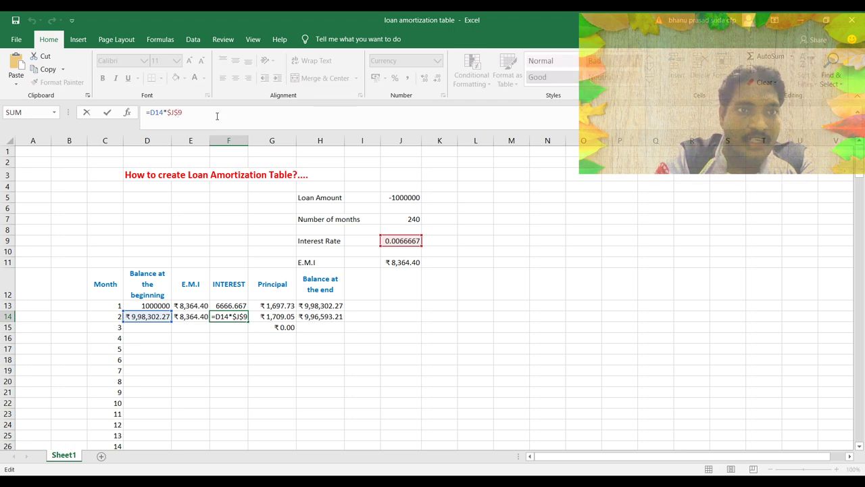
{"action": "key", "text": "BackSpace"}
{"action": "key", "text": "ctrl+Return"}
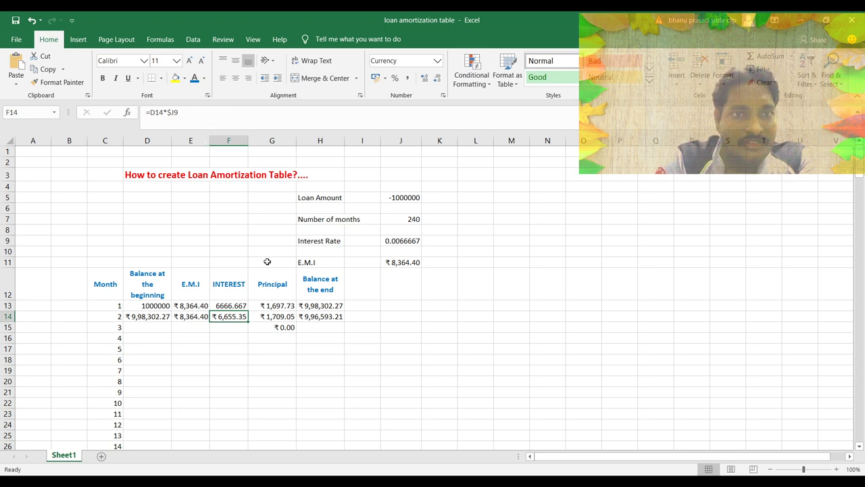
{"action": "left_click", "coordinate": [285, 317]}
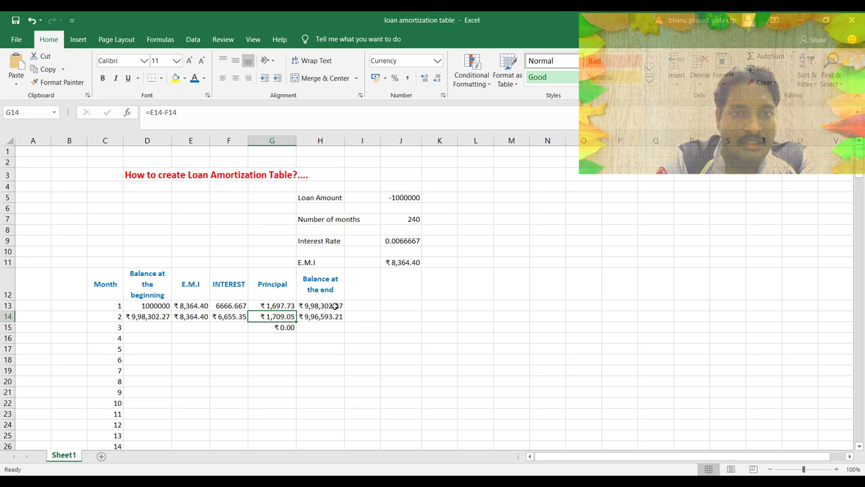
{"action": "left_click", "coordinate": [321, 316]}
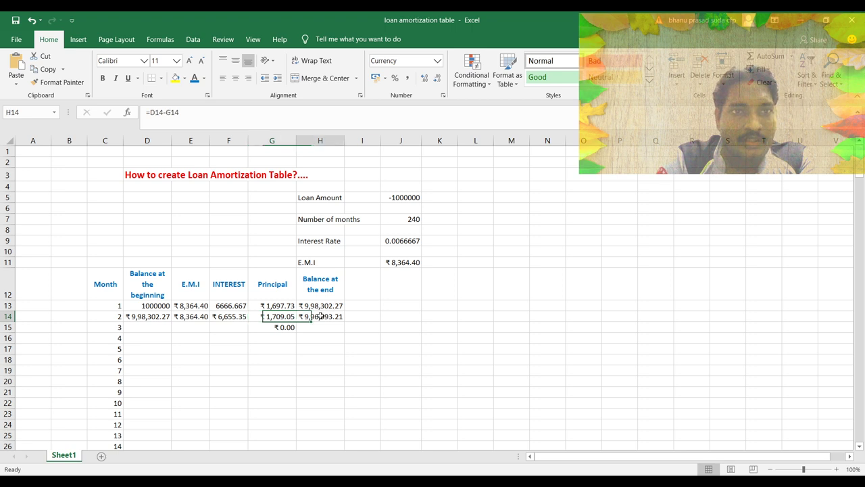
{"action": "left_click", "coordinate": [234, 316]}
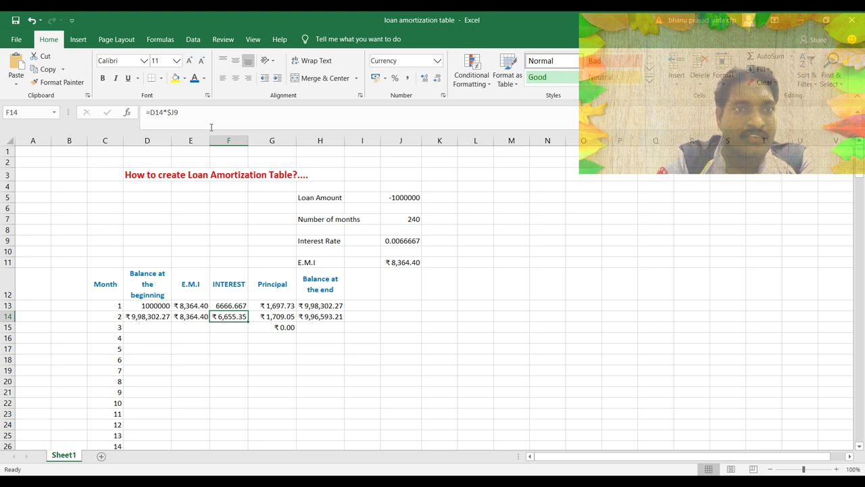
{"action": "left_click", "coordinate": [171, 346]}
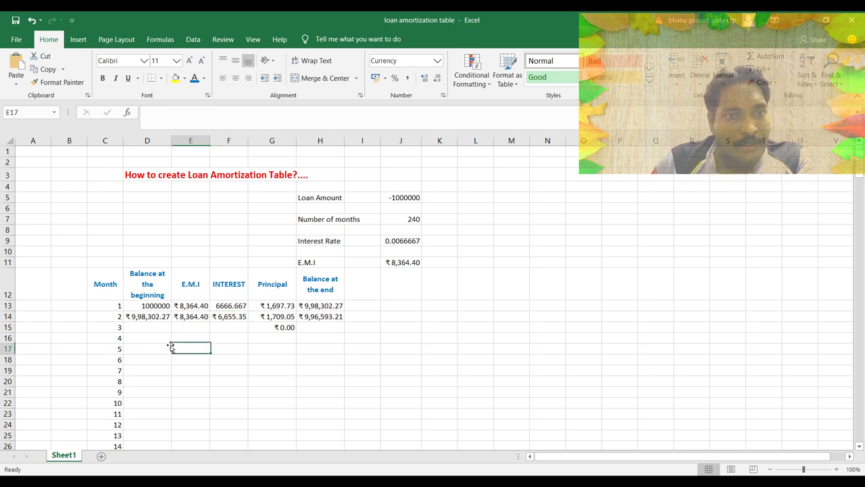
{"action": "left_click", "coordinate": [138, 318]}
{"action": "left_click_drag", "start_coordinate": [137, 318], "coordinate": [342, 322]}
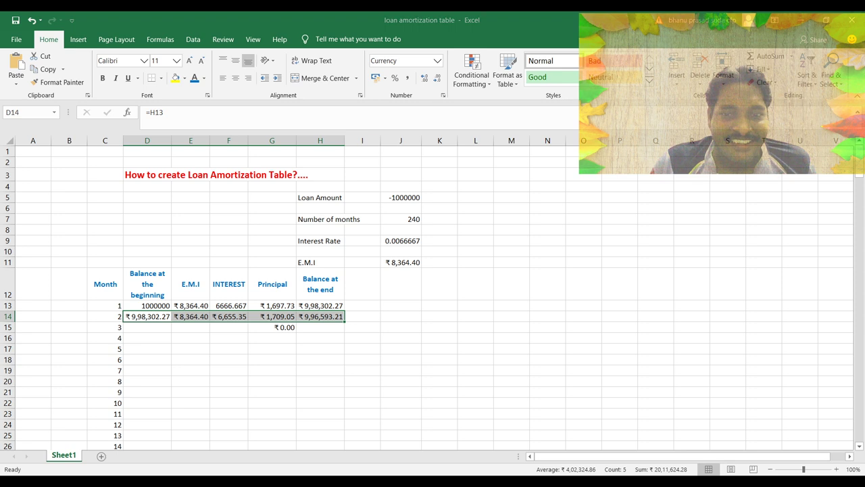
Reselect month 2's row D14:H14 and check the J11 and E14 formulas.
{"action": "left_click", "coordinate": [794, 22]}
{"action": "left_click", "coordinate": [192, 359]}
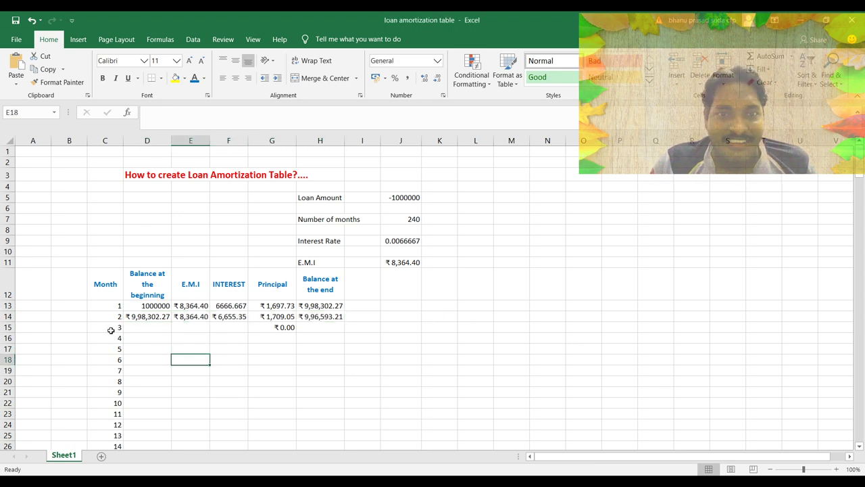
{"action": "left_click_drag", "start_coordinate": [133, 316], "coordinate": [334, 316]}
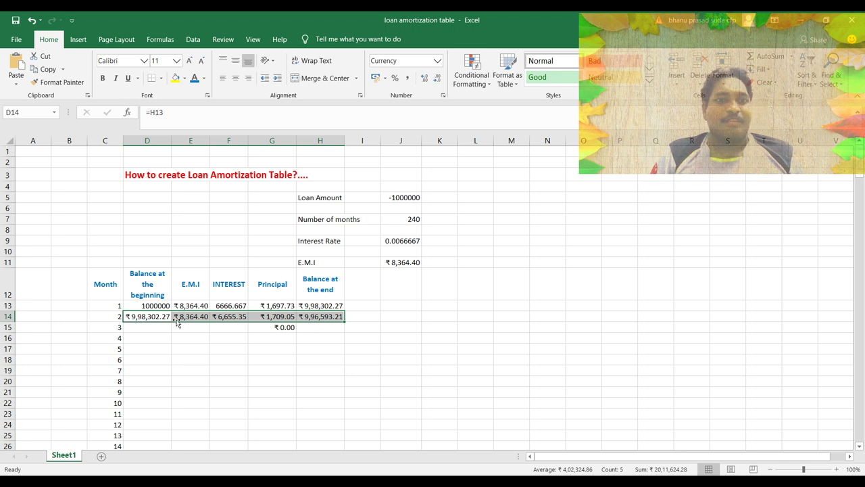
{"action": "left_click", "coordinate": [398, 261]}
{"action": "left_click", "coordinate": [139, 316]}
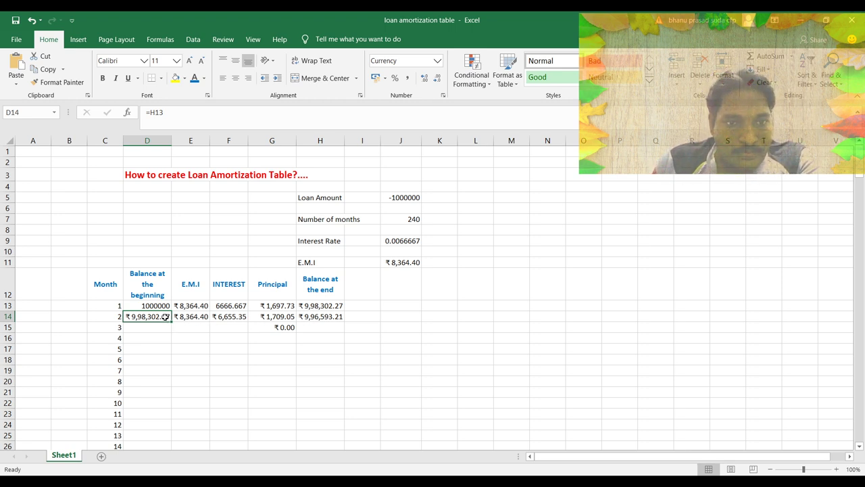
{"action": "left_click_drag", "start_coordinate": [156, 316], "coordinate": [335, 328]}
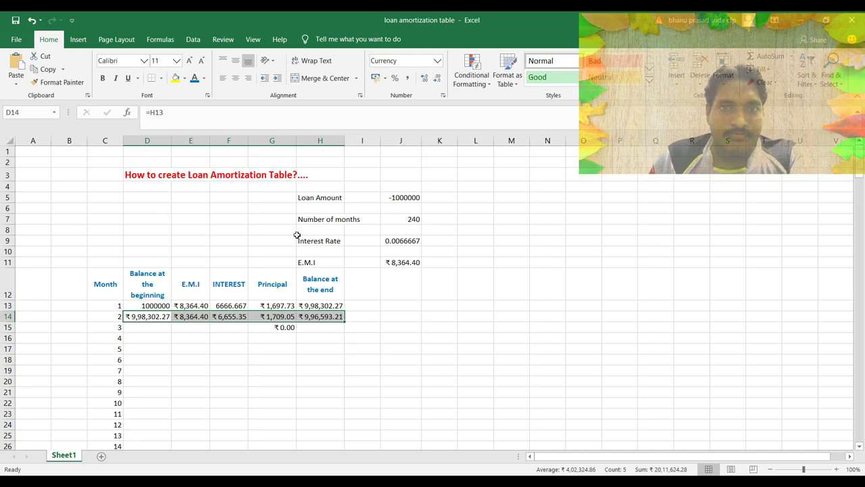
{"action": "left_click", "coordinate": [205, 316]}
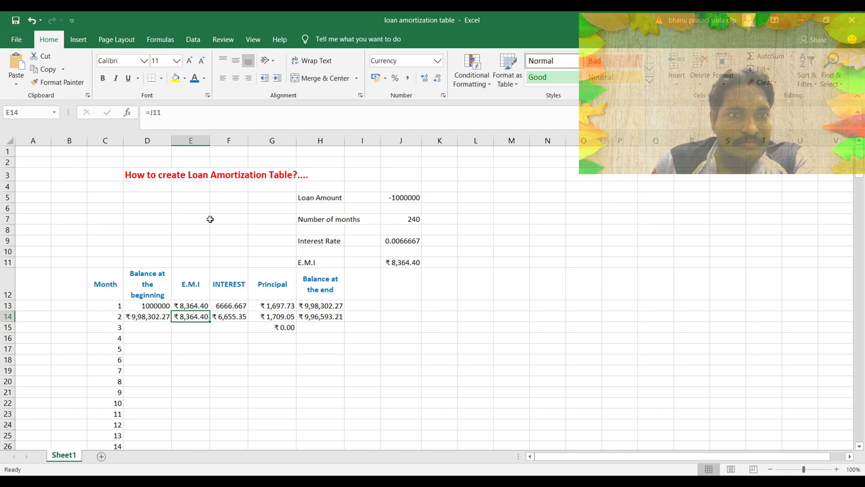
Make month 2's E.M.I formula the absolute reference =$J$11.
{"action": "left_click", "coordinate": [150, 113]}
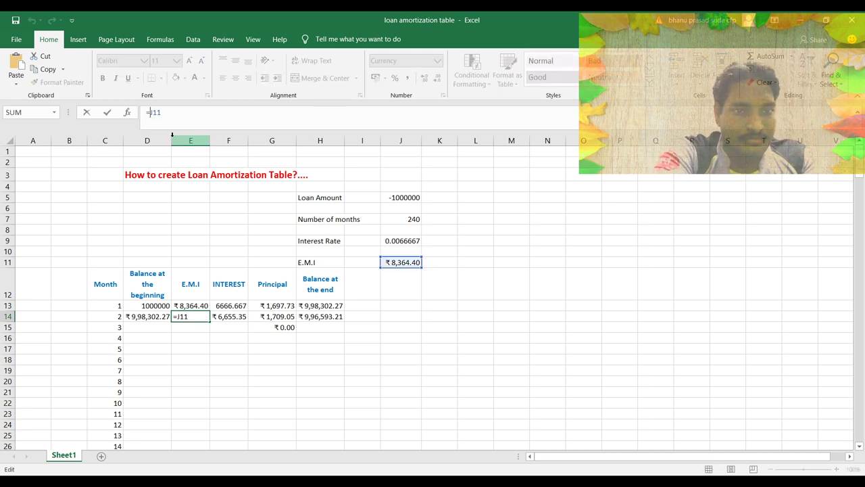
{"action": "key", "text": "F4"}
{"action": "key", "text": "Return"}
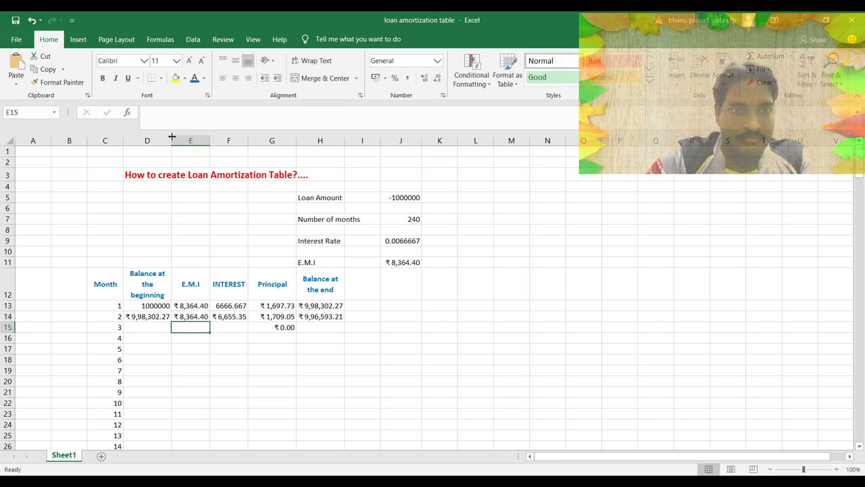
{"action": "left_click_drag", "start_coordinate": [154, 315], "coordinate": [308, 318]}
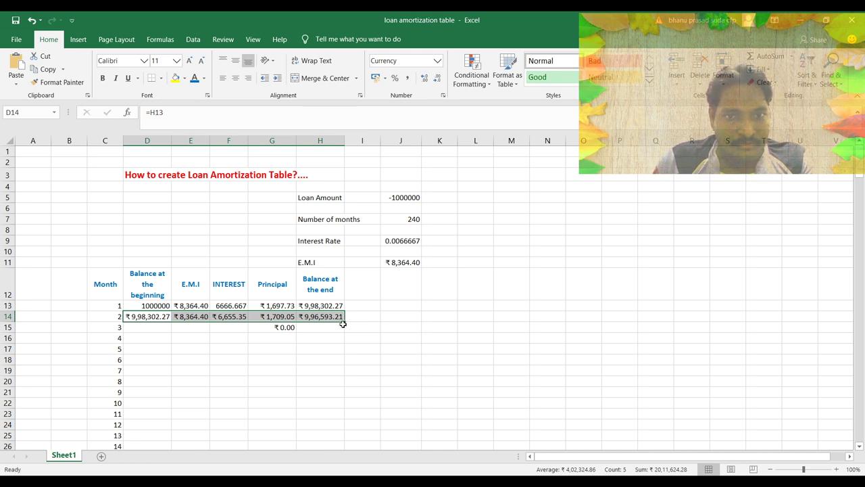
{"action": "left_click_drag", "start_coordinate": [343, 323], "coordinate": [346, 360]}
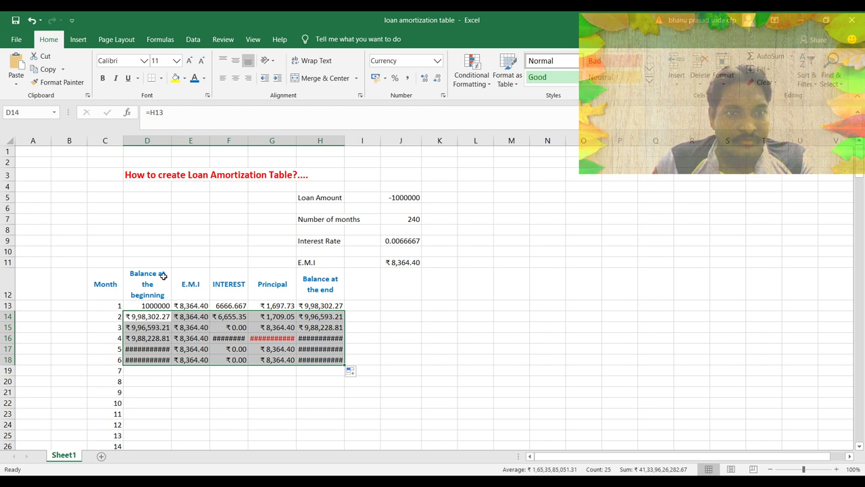
{"action": "left_click", "coordinate": [31, 20]}
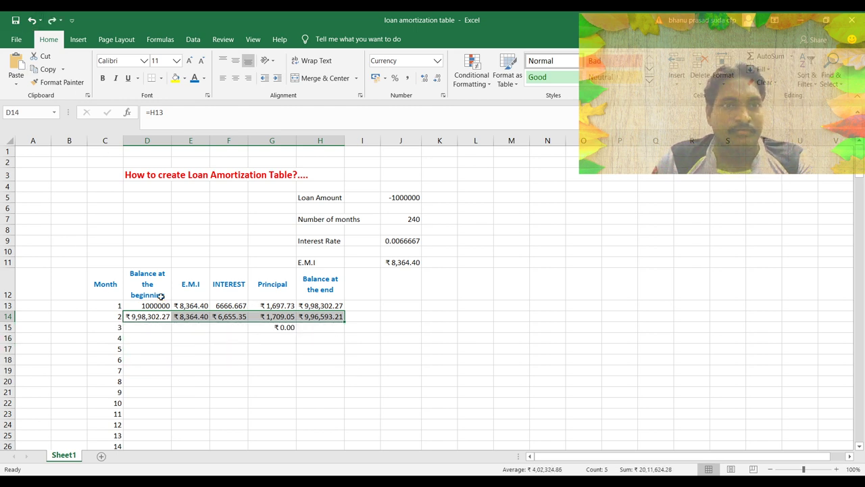
{"action": "left_click", "coordinate": [143, 318]}
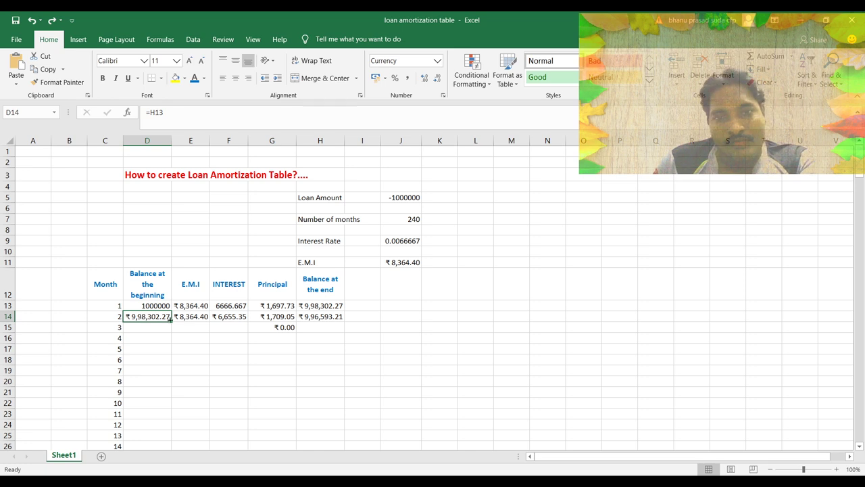
Edit month 2's E.M.I formula in E14 to =$J11.
{"action": "left_click", "coordinate": [228, 316]}
{"action": "left_click", "coordinate": [191, 317]}
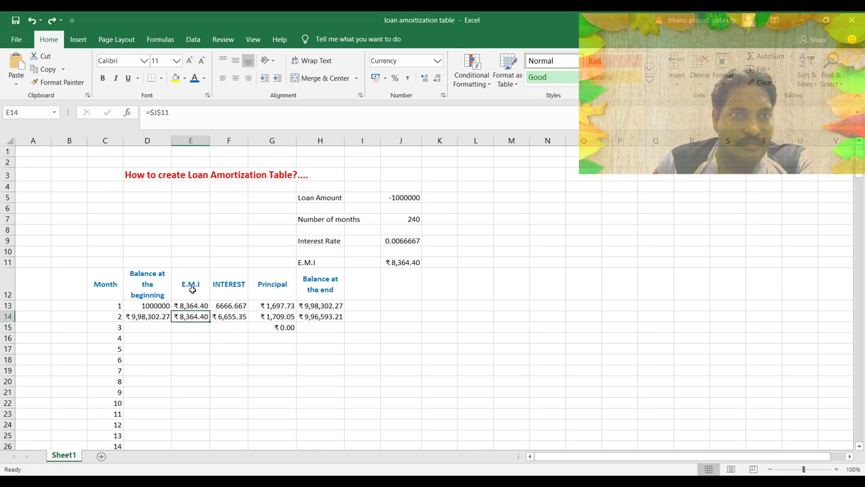
{"action": "left_click", "coordinate": [160, 113]}
{"action": "key", "text": "BackSpace"}
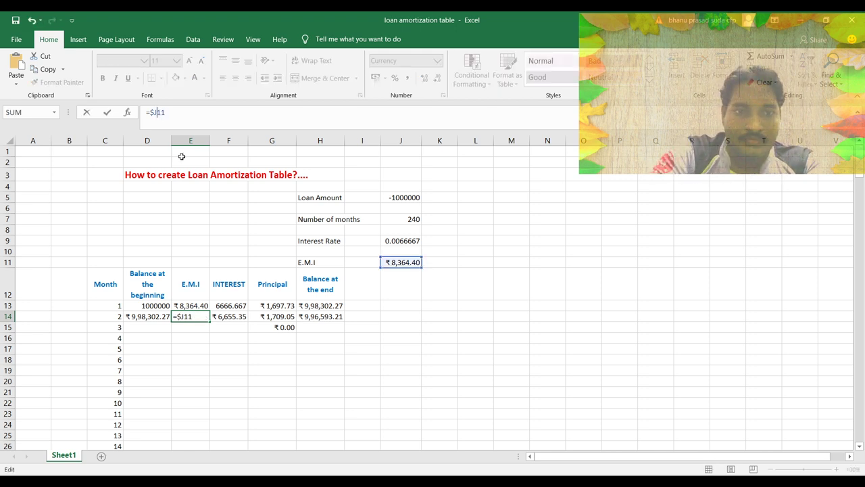
{"action": "key", "text": "Return"}
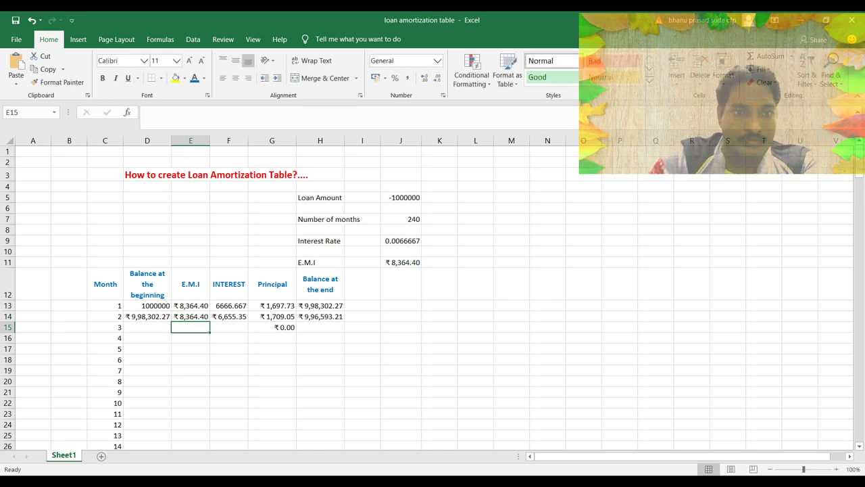
Compare both months' E.M.I formulas, then rewrite E14 to point at J11.
{"action": "left_click_drag", "start_coordinate": [138, 317], "coordinate": [313, 319]}
{"action": "left_click", "coordinate": [339, 324]}
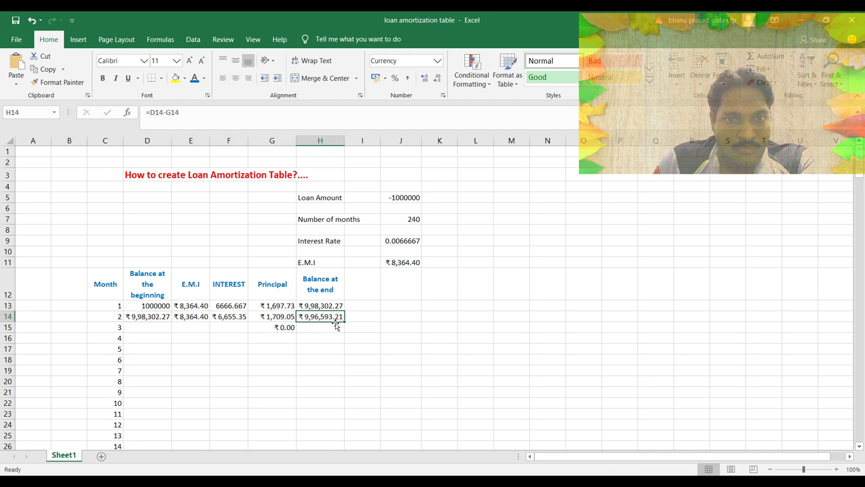
{"action": "left_click", "coordinate": [196, 317]}
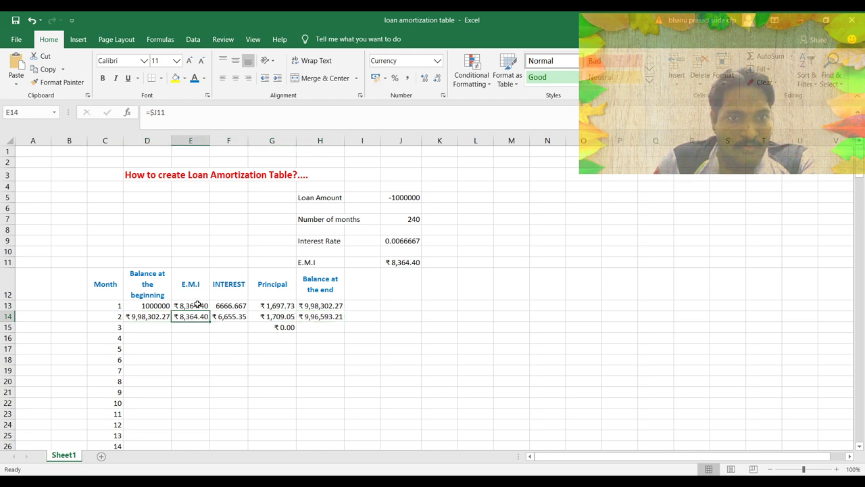
{"action": "left_click_drag", "start_coordinate": [195, 304], "coordinate": [195, 315]}
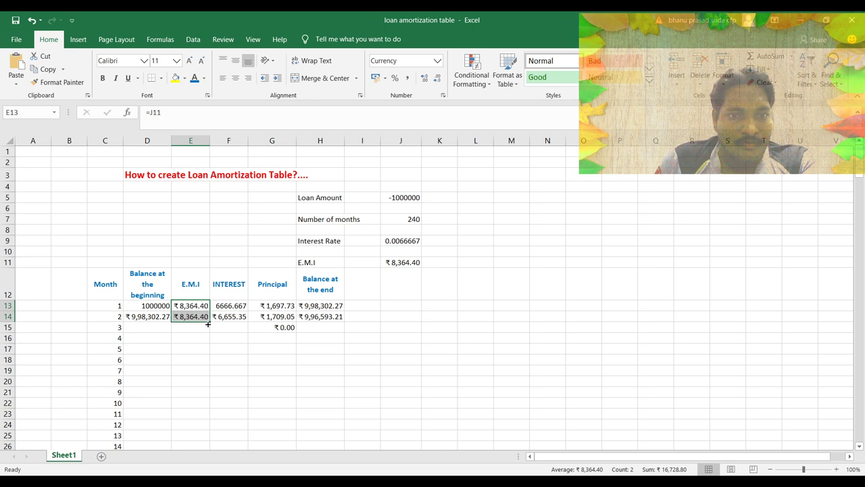
{"action": "left_click", "coordinate": [185, 318]}
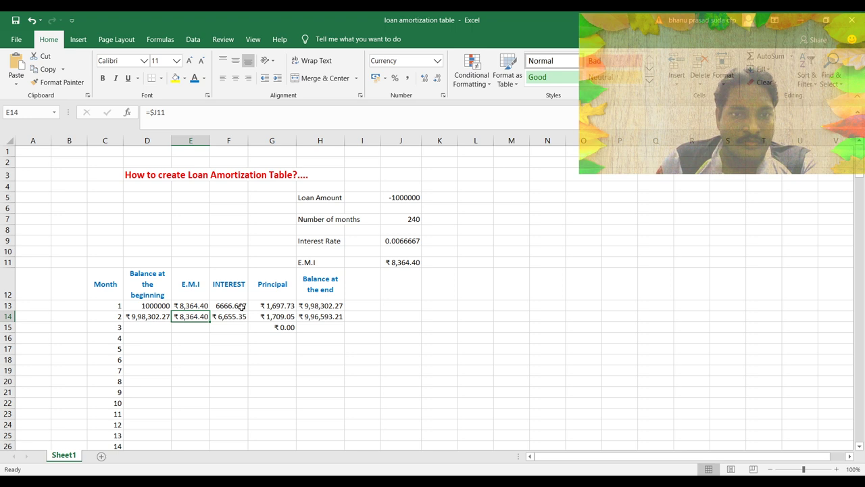
{"action": "key", "text": "F2"}
{"action": "key", "text": "BackSpace"}
{"action": "key", "text": "BackSpace"}
{"action": "key", "text": "BackSpace"}
{"action": "key", "text": "BackSpace"}
{"action": "left_click", "coordinate": [399, 261]}
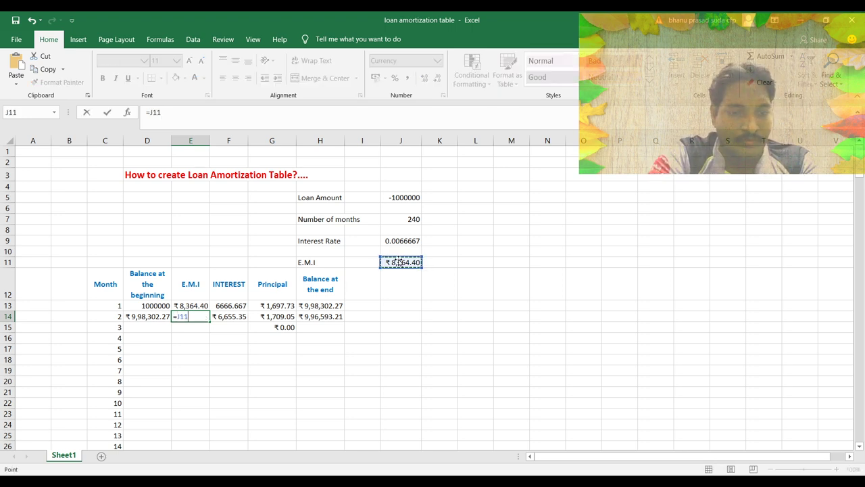
Commit E14 as =$J$11 and enter month 2's interest as =D14*$J$9.
{"action": "key", "text": "F4"}
{"action": "key", "text": "Return"}
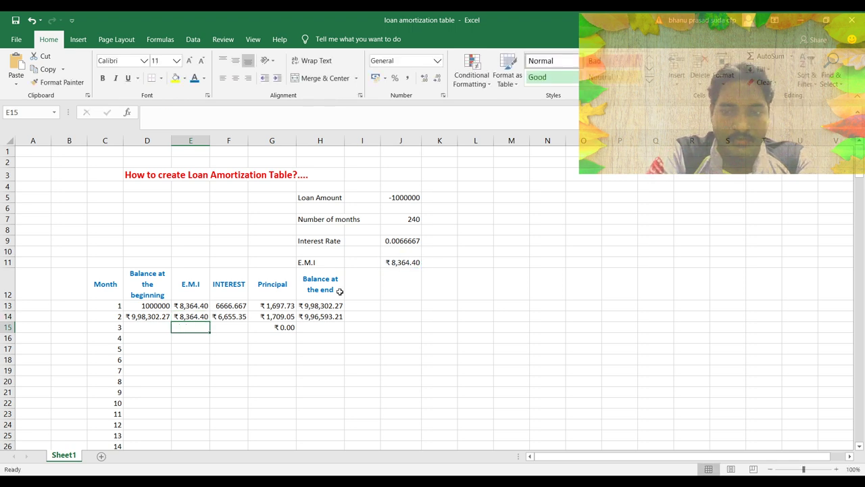
{"action": "left_click", "coordinate": [230, 316]}
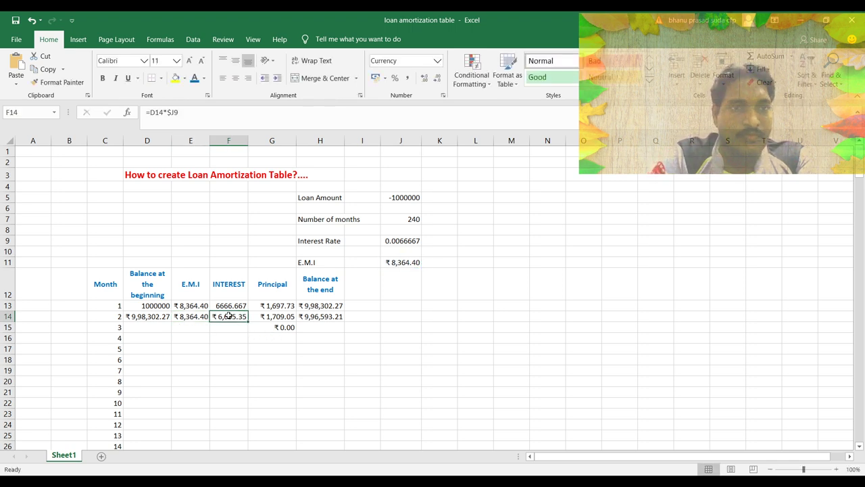
{"action": "type", "text": "="}
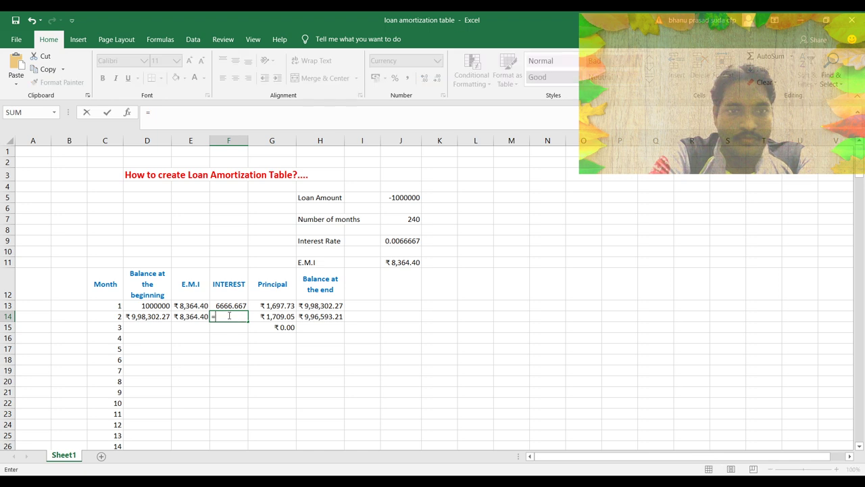
{"action": "left_click", "coordinate": [144, 323]}
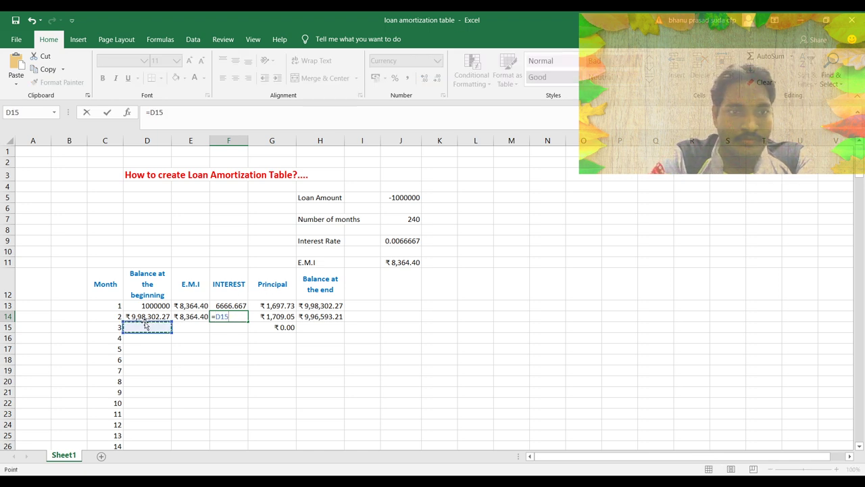
{"action": "left_click", "coordinate": [139, 316]}
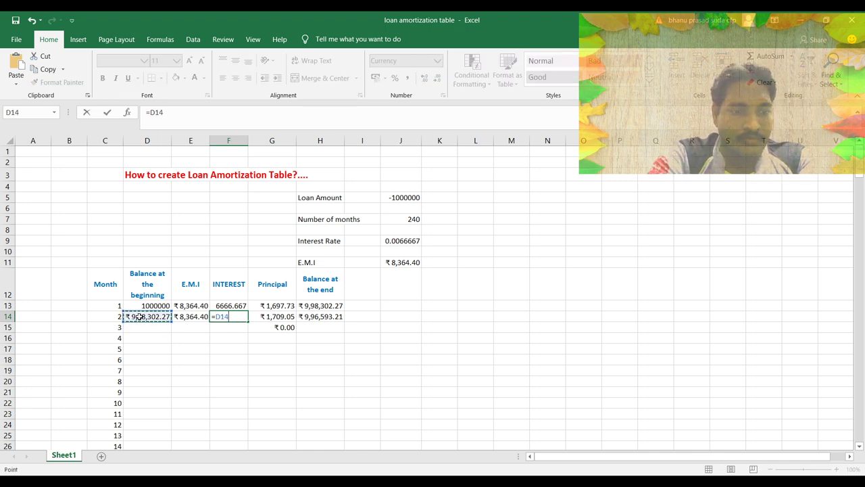
{"action": "type", "text": "*"}
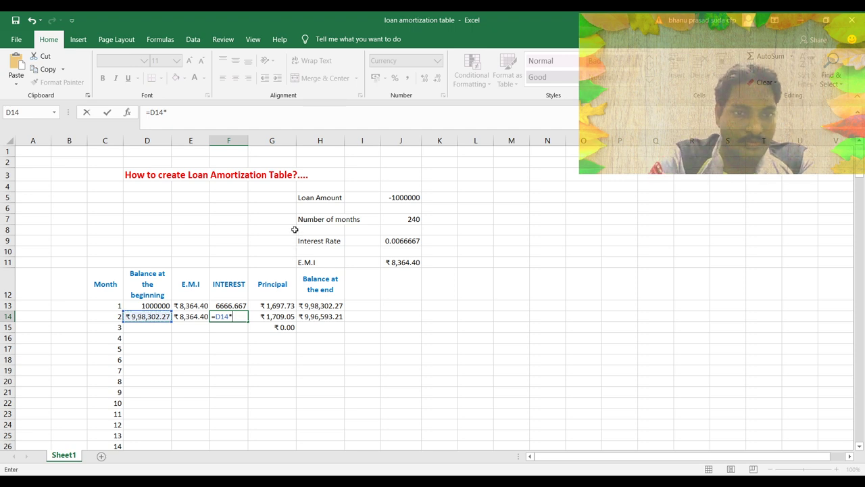
{"action": "left_click", "coordinate": [402, 241]}
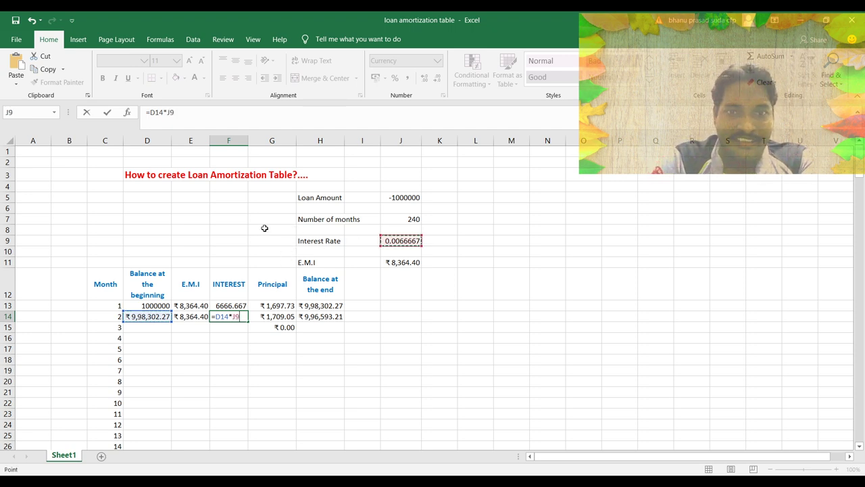
{"action": "left_click", "coordinate": [165, 112]}
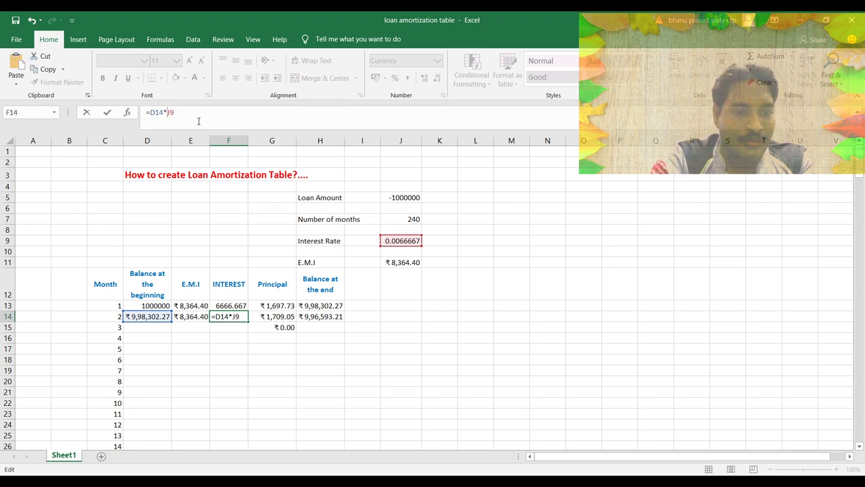
{"action": "key", "text": "F4"}
{"action": "key", "text": "Return"}
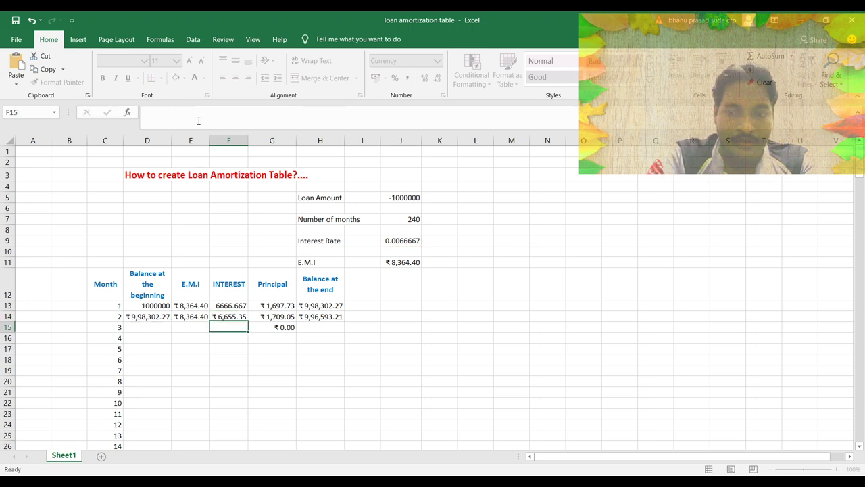
Enter month 2's principal as =E14-F14 and end balance as =D14-G14.
{"action": "left_click", "coordinate": [277, 318]}
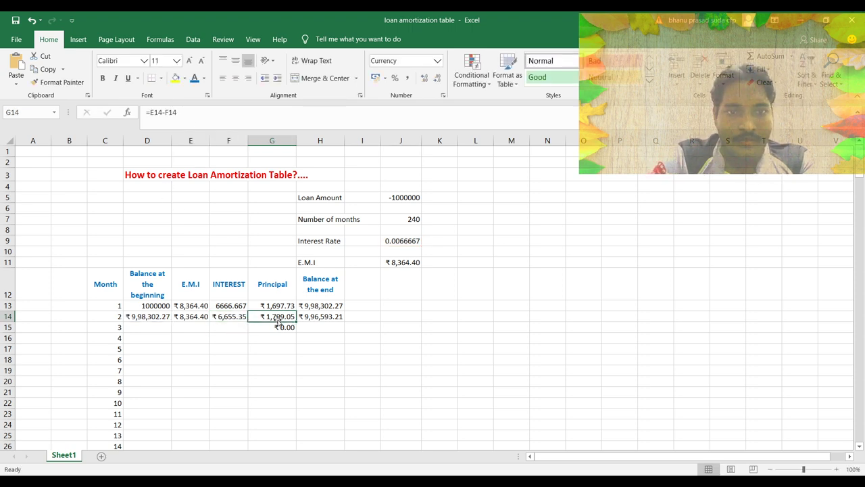
{"action": "type", "text": "="}
{"action": "left_click", "coordinate": [181, 316]}
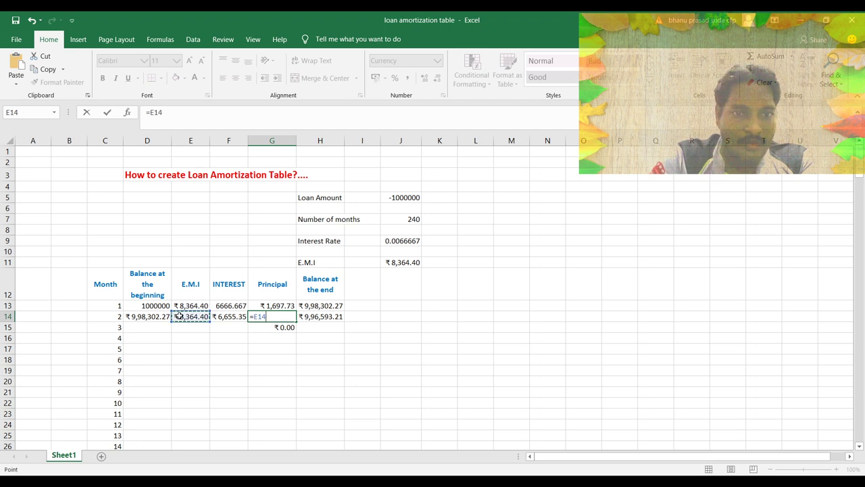
{"action": "type", "text": "-"}
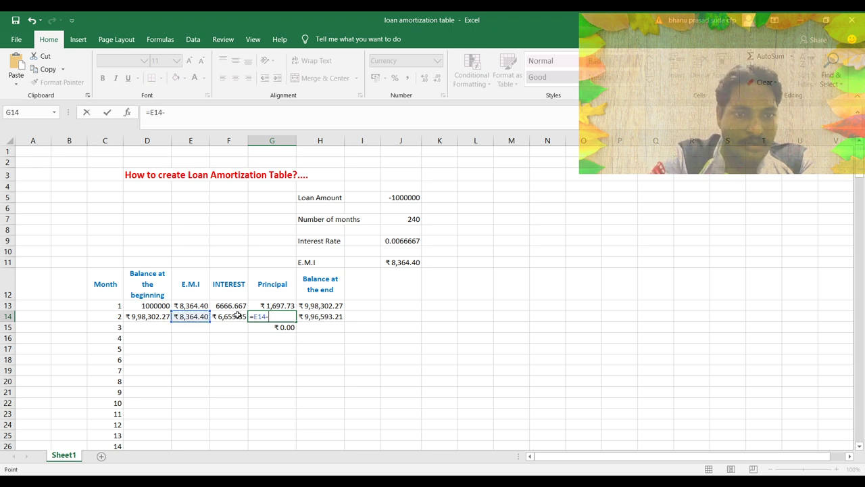
{"action": "left_click", "coordinate": [237, 312]}
{"action": "key", "text": "Return"}
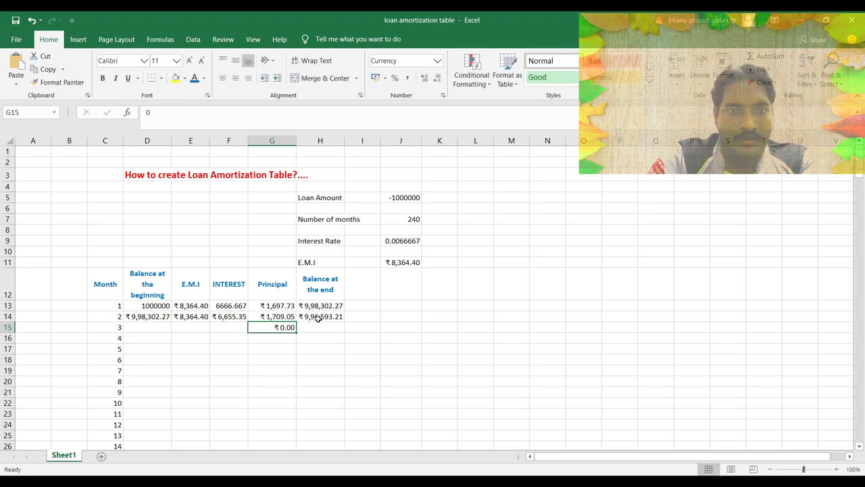
{"action": "left_click", "coordinate": [319, 317]}
{"action": "type", "text": "="}
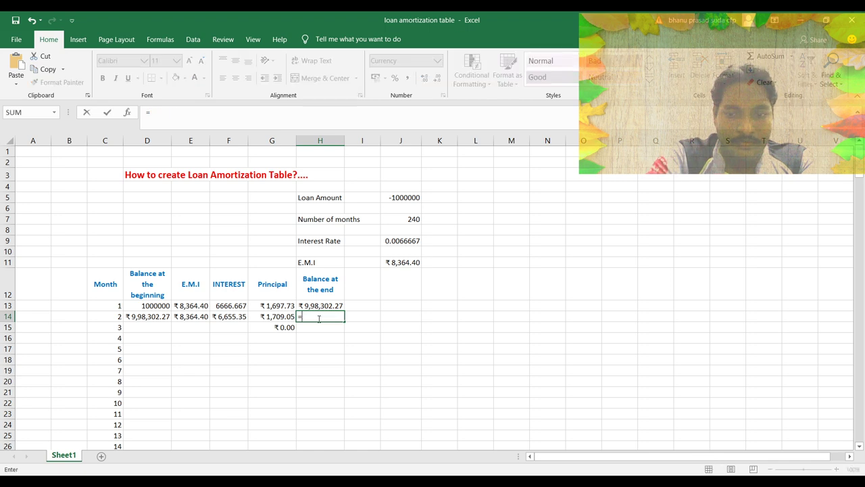
{"action": "left_click", "coordinate": [156, 317]}
{"action": "type", "text": "-"}
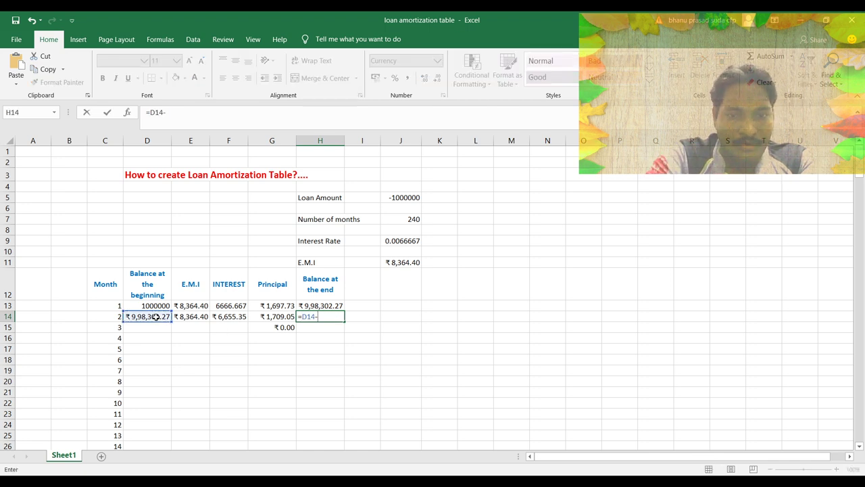
{"action": "left_click", "coordinate": [274, 318]}
{"action": "key", "text": "Return"}
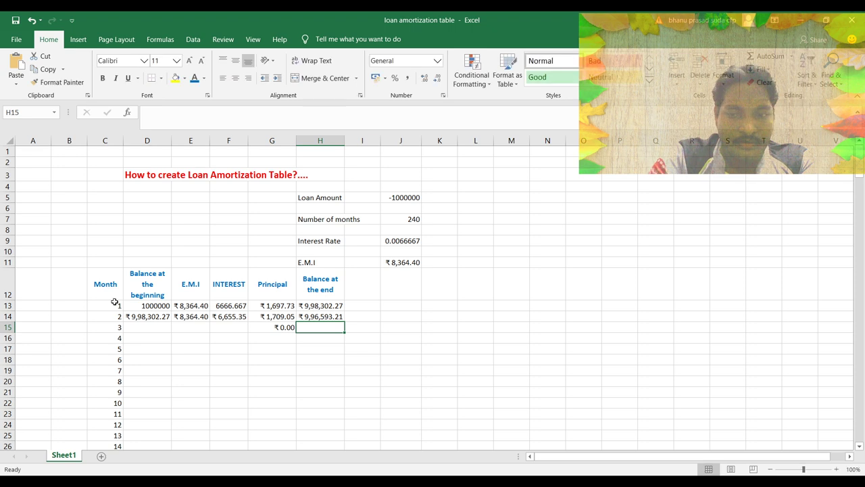
Select month 2's formula cells D14:H14.
{"action": "left_click_drag", "start_coordinate": [150, 318], "coordinate": [320, 324]}
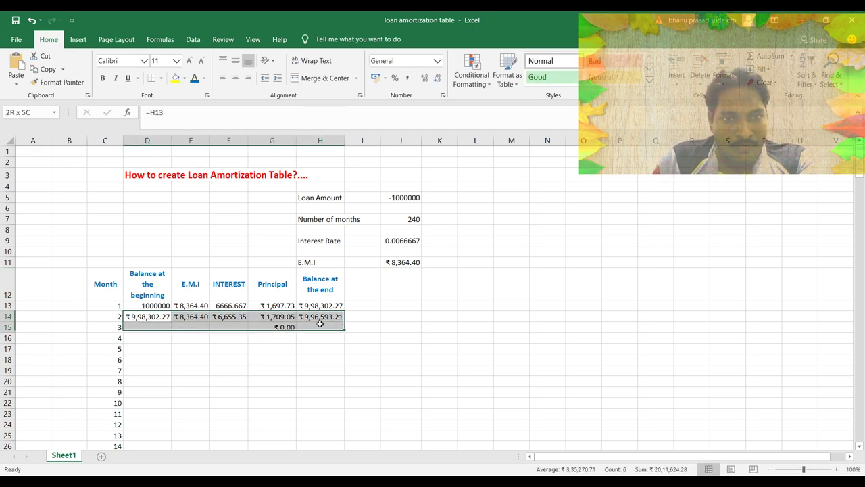
{"action": "left_click", "coordinate": [225, 350]}
{"action": "left_click", "coordinate": [146, 318]}
{"action": "left_click_drag", "start_coordinate": [207, 320], "coordinate": [344, 327]}
{"action": "left_click", "coordinate": [215, 346]}
{"action": "left_click_drag", "start_coordinate": [147, 318], "coordinate": [341, 327]}
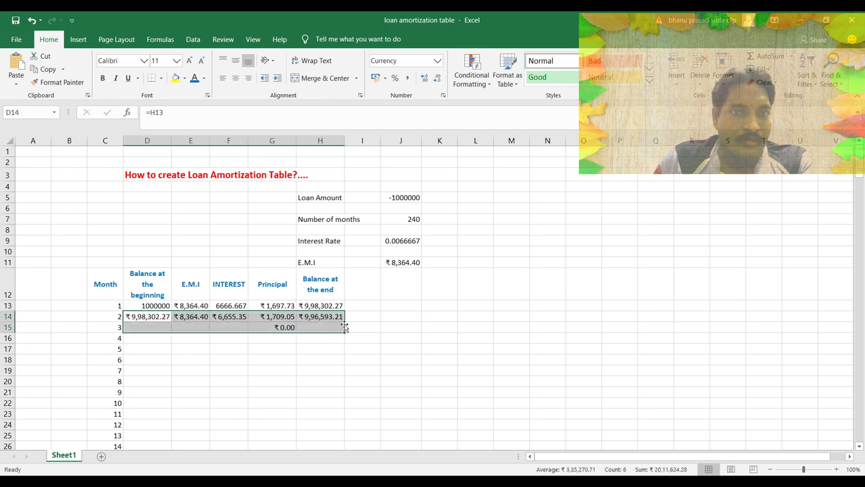
{"action": "left_click", "coordinate": [162, 340]}
{"action": "left_click", "coordinate": [147, 317]}
{"action": "left_click_drag", "start_coordinate": [146, 317], "coordinate": [327, 316]}
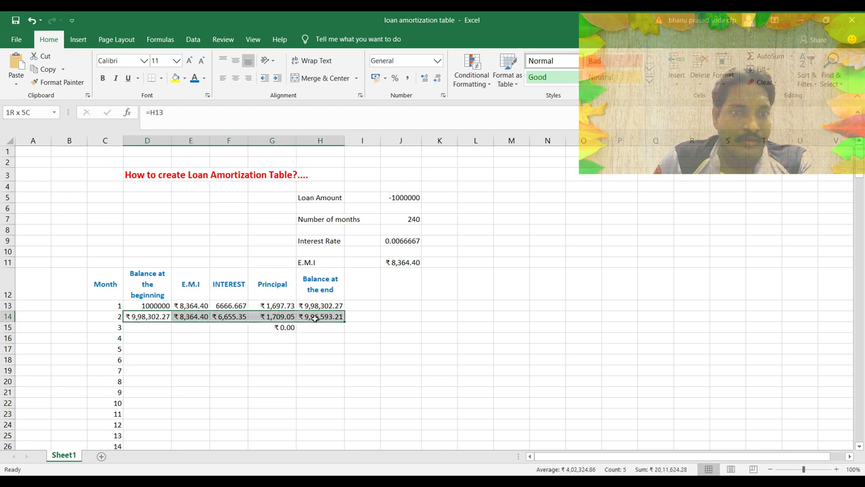
Fill the formulas down to row 252 so month 240 ends at ₹0.00.
{"action": "left_click", "coordinate": [345, 323]}
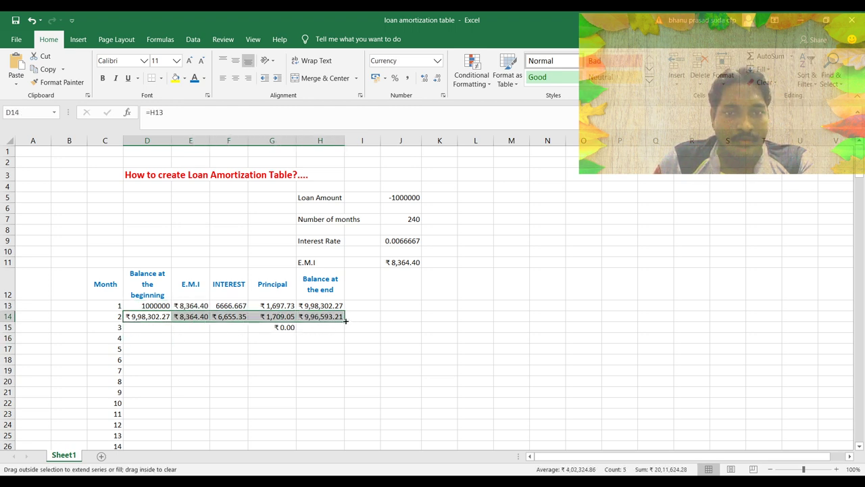
{"action": "left_click_drag", "start_coordinate": [344, 324], "coordinate": [339, 347]}
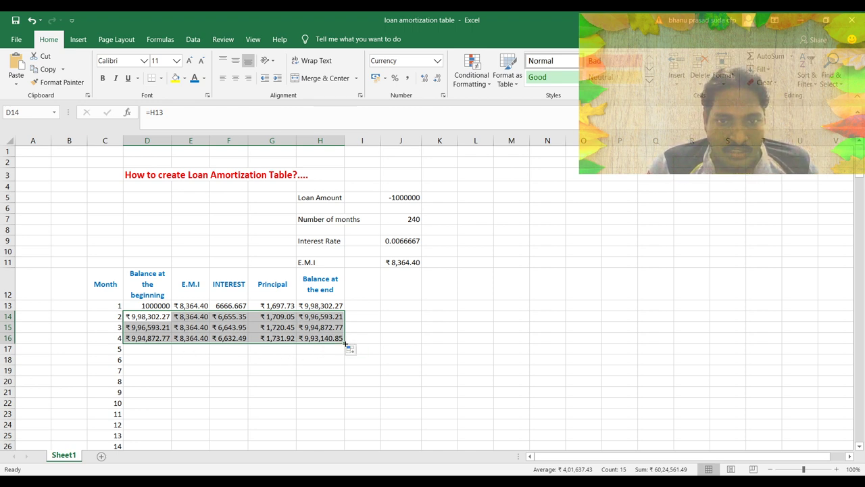
{"action": "mouse_move", "coordinate": [344, 343]}
{"action": "left_mouse_down"}
{"action": "mouse_move", "coordinate": [345, 447]}
{"action": "mouse_move", "coordinate": [400, 407]}
{"action": "mouse_move", "coordinate": [398, 419]}
{"action": "mouse_move", "coordinate": [388, 415]}
{"action": "left_mouse_up"}
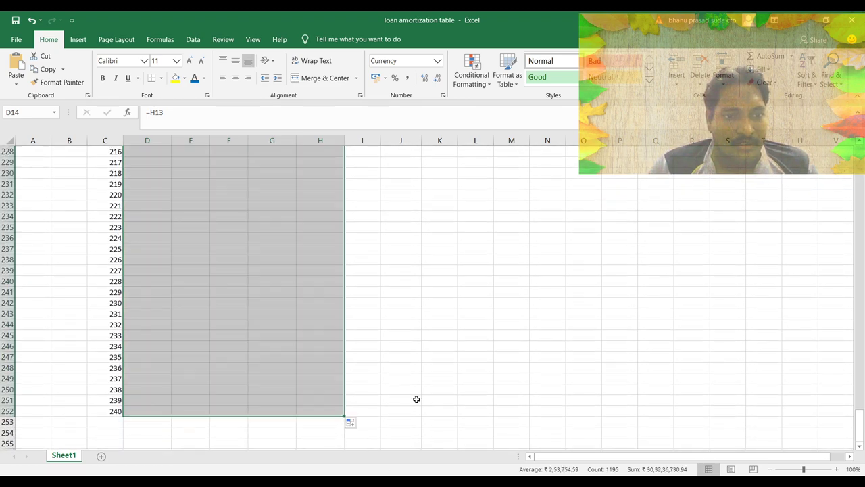
{"action": "left_click", "coordinate": [497, 347]}
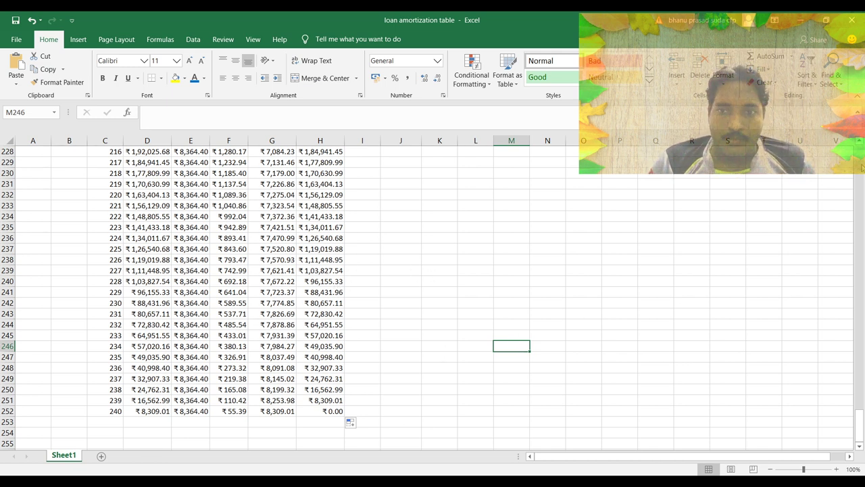
{"action": "scroll", "coordinate": [860, 284], "scroll_direction": "up", "scroll_amount": 20}
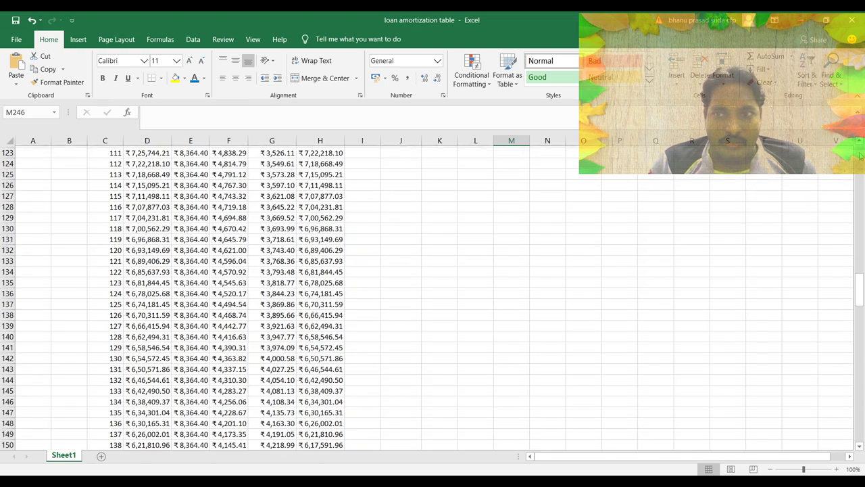
{"action": "scroll", "coordinate": [862, 307], "scroll_direction": "down", "scroll_amount": 2}
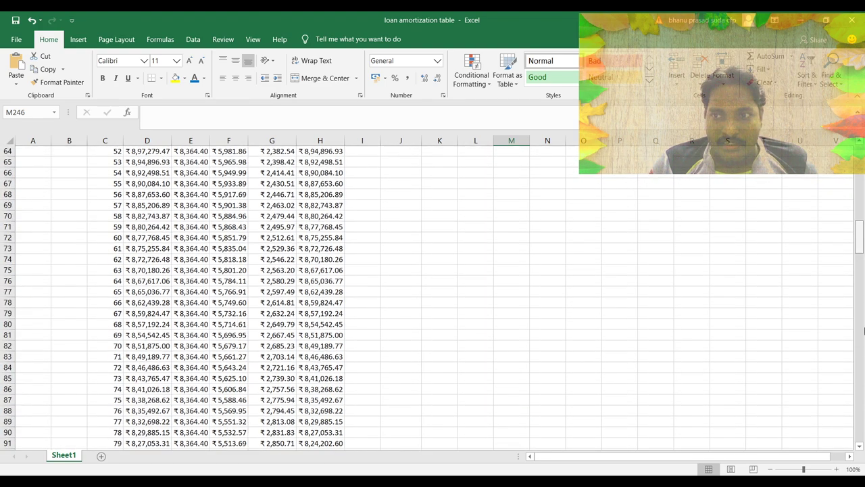
{"action": "scroll", "coordinate": [859, 446], "scroll_direction": "down", "scroll_amount": 20}
{"action": "scroll", "coordinate": [859, 441], "scroll_direction": "down", "scroll_amount": 20}
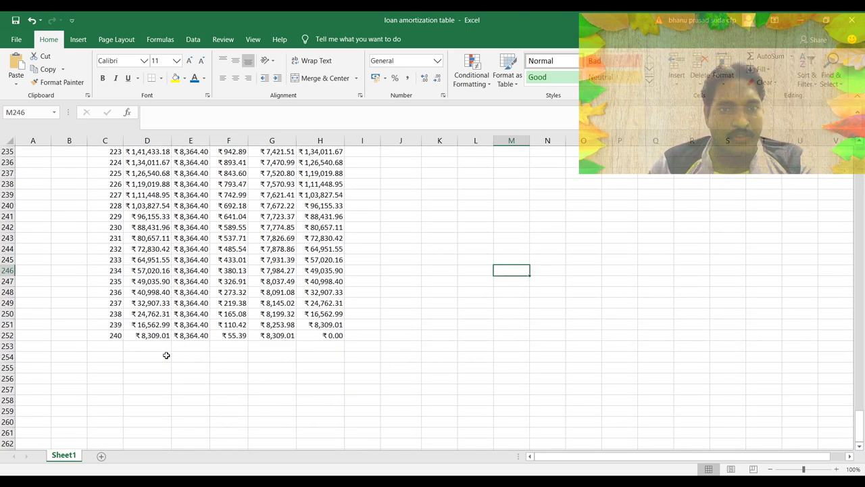
{"action": "left_click", "coordinate": [339, 337]}
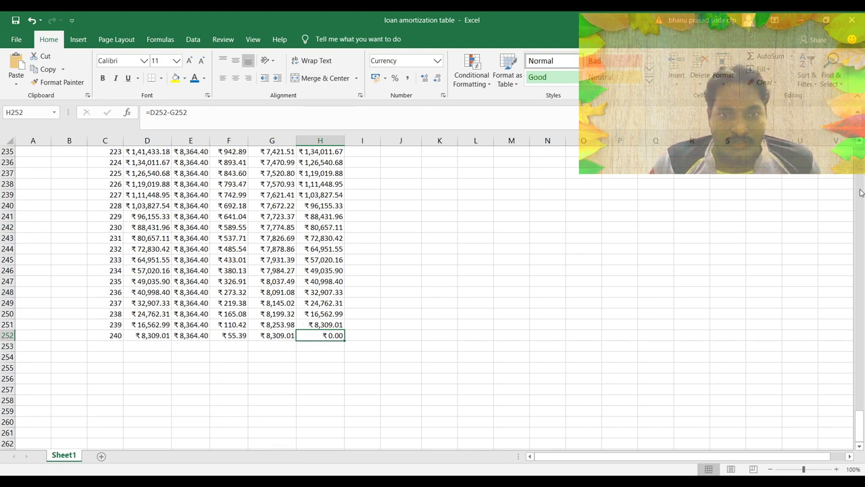
{"action": "scroll", "coordinate": [862, 165], "scroll_direction": "up", "scroll_amount": 16}
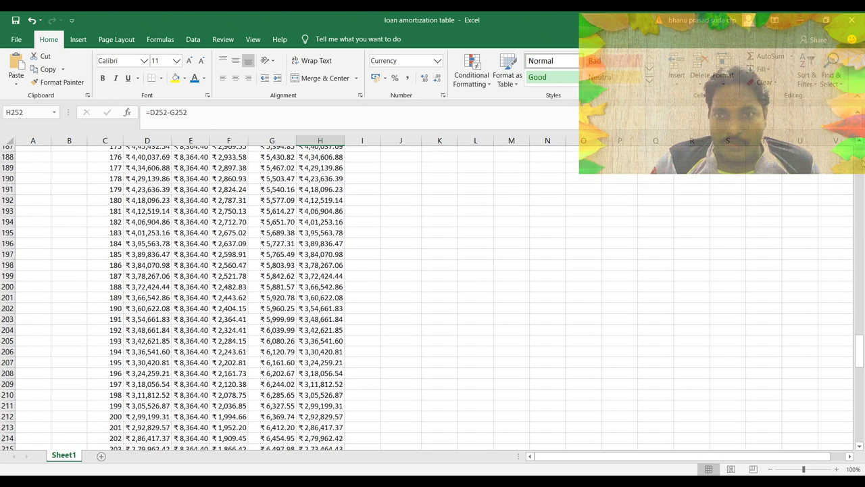
{"action": "scroll", "coordinate": [857, 160], "scroll_direction": "up", "scroll_amount": 20}
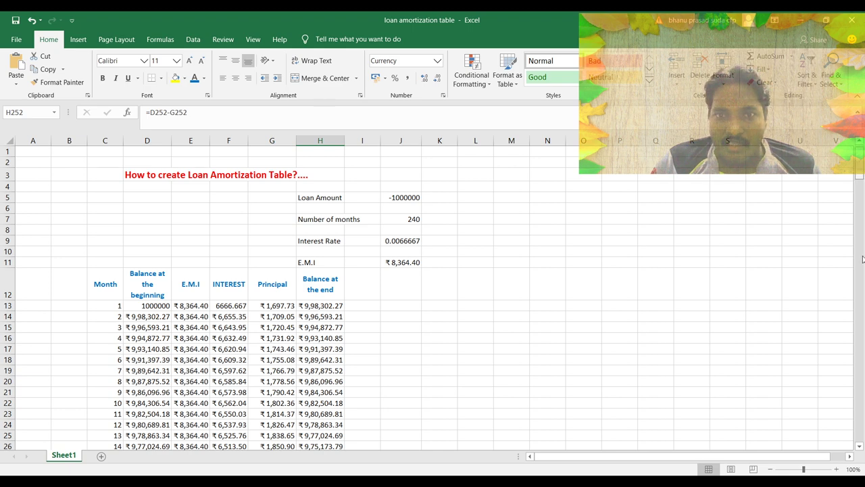
{"action": "scroll", "coordinate": [860, 436], "scroll_direction": "down", "scroll_amount": 20}
{"action": "scroll", "coordinate": [859, 441], "scroll_direction": "down", "scroll_amount": 20}
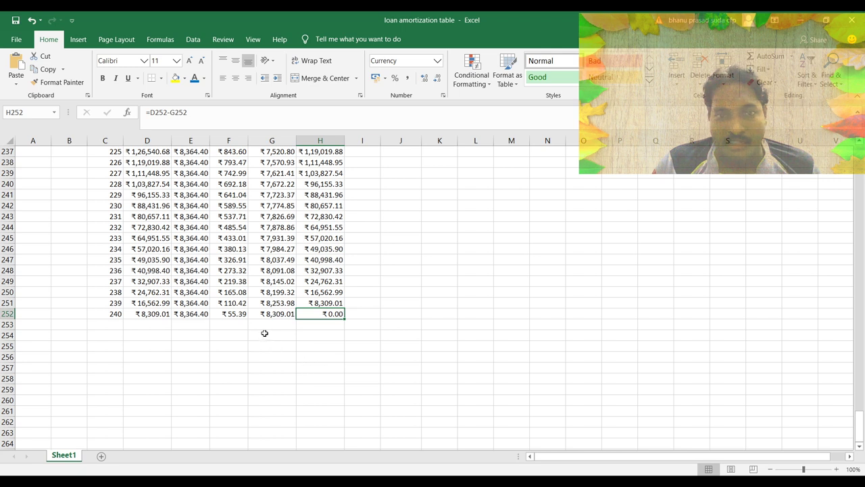
Enter =SUM(G13:G252) in G253 to total the principal column, giving ₹10,00,000.00.
{"action": "left_click", "coordinate": [264, 323]}
{"action": "type", "text": "=sum("}
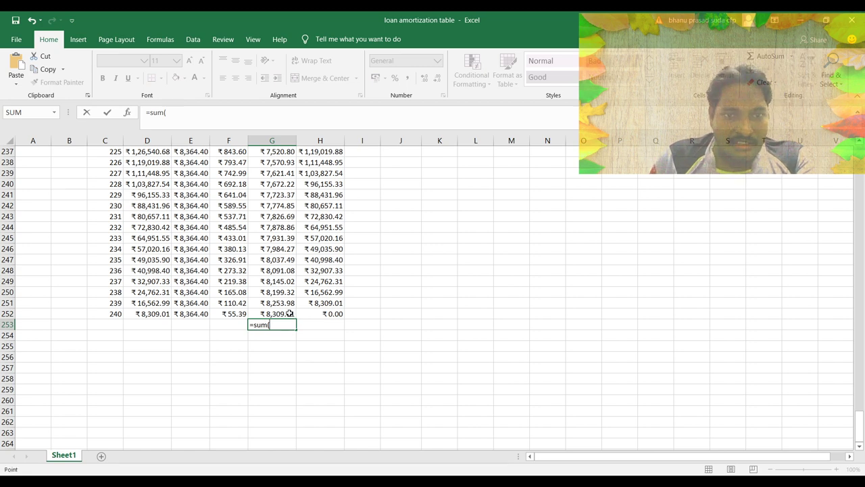
{"action": "left_click_drag", "start_coordinate": [282, 312], "coordinate": [275, 133]}
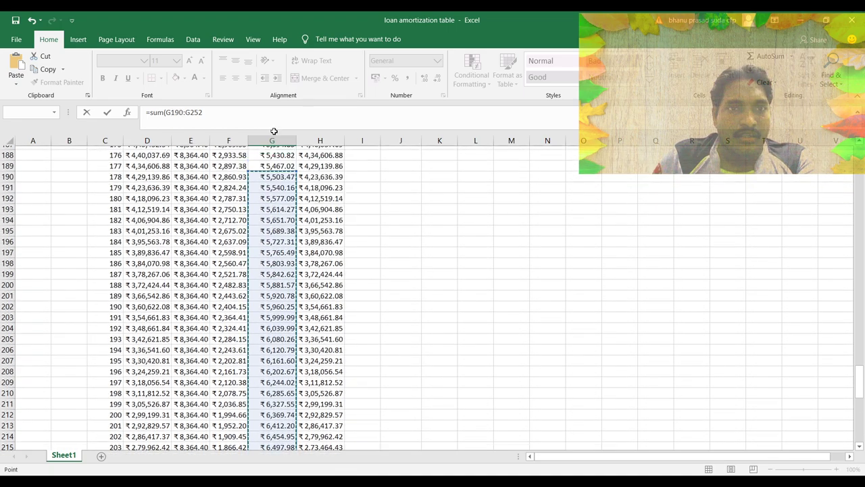
{"action": "left_click_drag", "start_coordinate": [275, 131], "coordinate": [271, 102]}
{"action": "left_click_drag", "start_coordinate": [275, 171], "coordinate": [286, 206]}
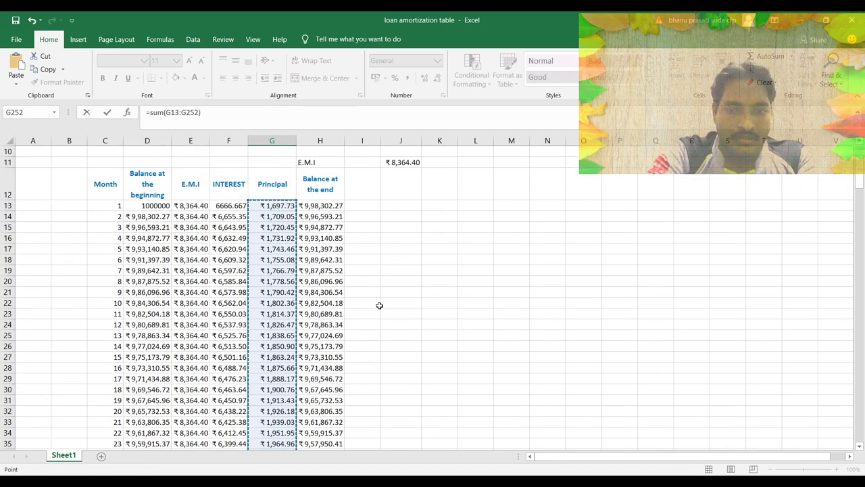
{"action": "key", "text": "Return"}
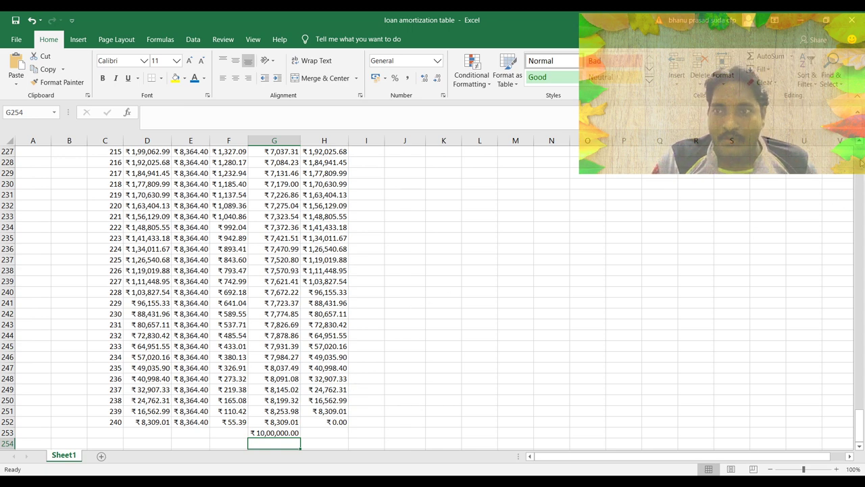
{"action": "scroll", "coordinate": [857, 161], "scroll_direction": "up", "scroll_amount": 9}
{"action": "scroll", "coordinate": [858, 161], "scroll_direction": "up", "scroll_amount": 20}
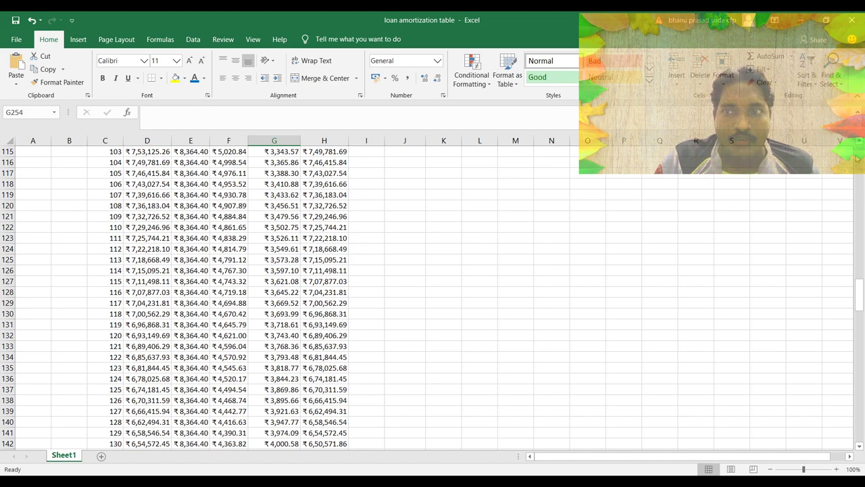
{"action": "scroll", "coordinate": [857, 158], "scroll_direction": "up", "scroll_amount": 20}
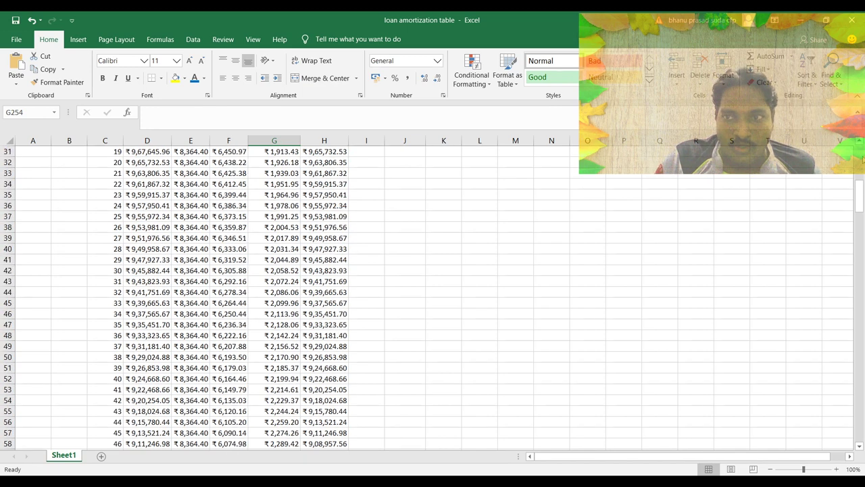
{"action": "scroll", "coordinate": [859, 161], "scroll_direction": "up", "scroll_amount": 9}
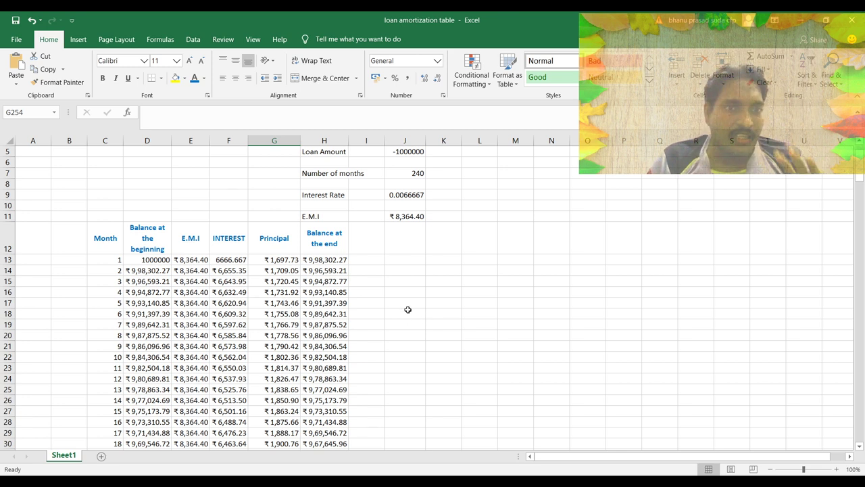
{"action": "left_click", "coordinate": [164, 272]}
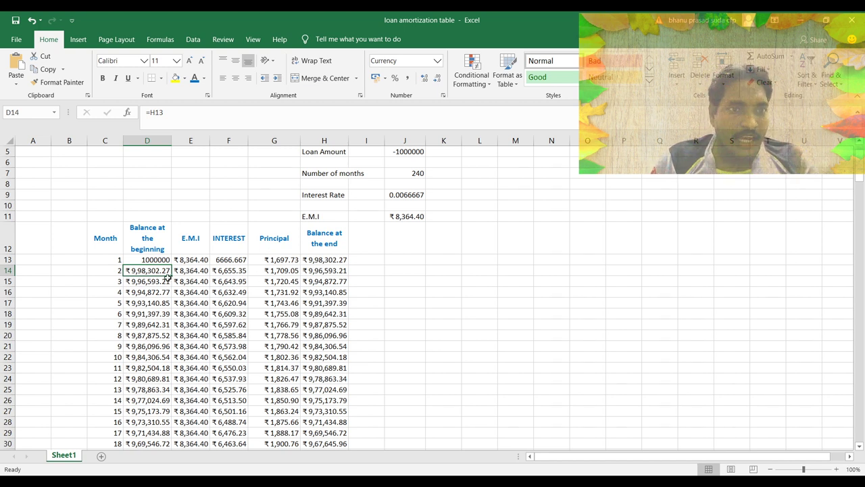
{"action": "left_click", "coordinate": [195, 275]}
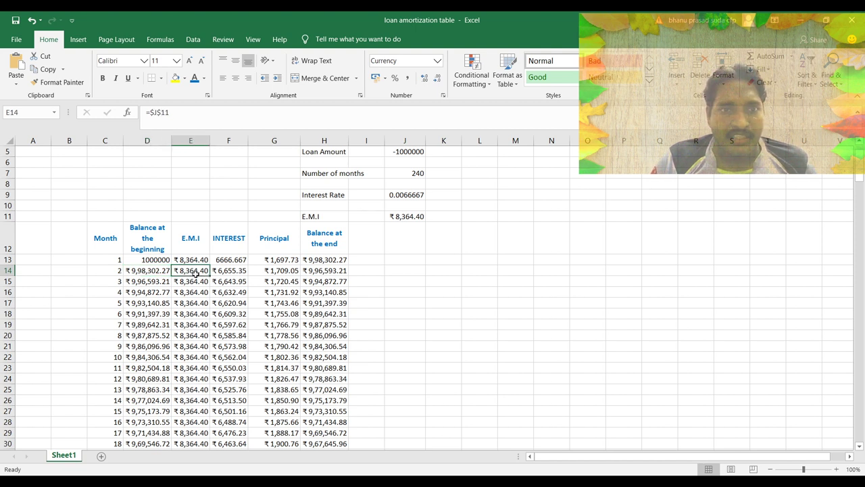
{"action": "left_click", "coordinate": [388, 219]}
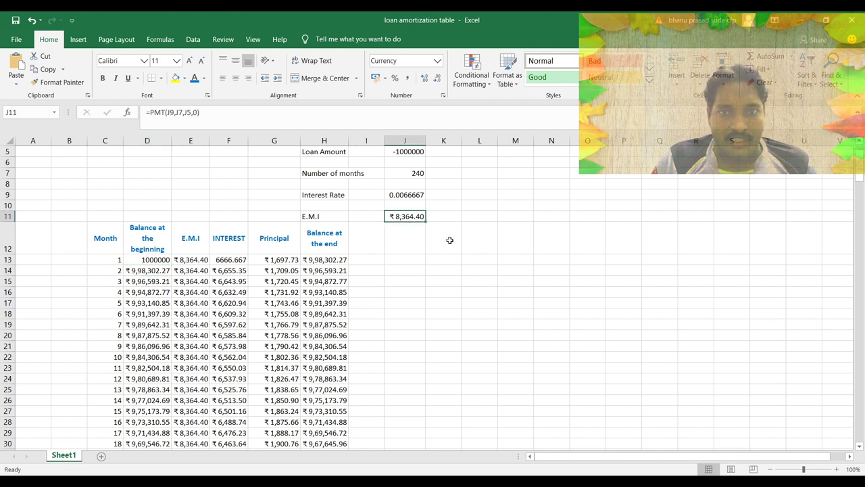
{"action": "left_click", "coordinate": [190, 273]}
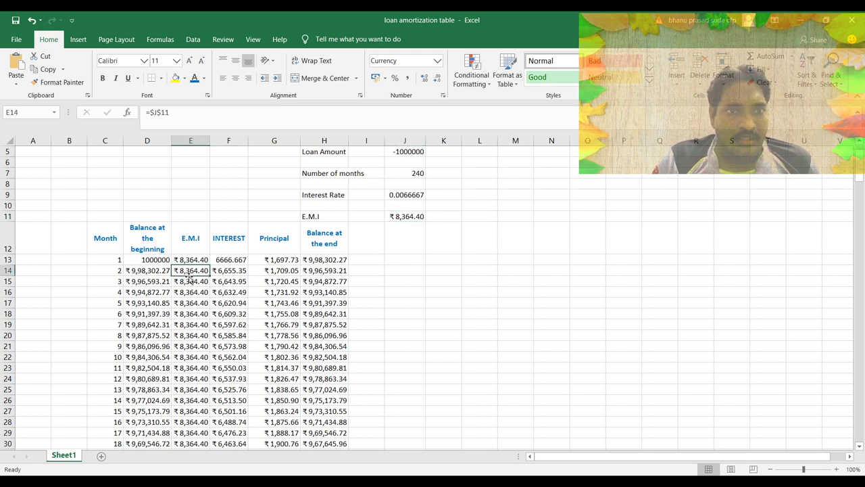
{"action": "left_click", "coordinate": [409, 215]}
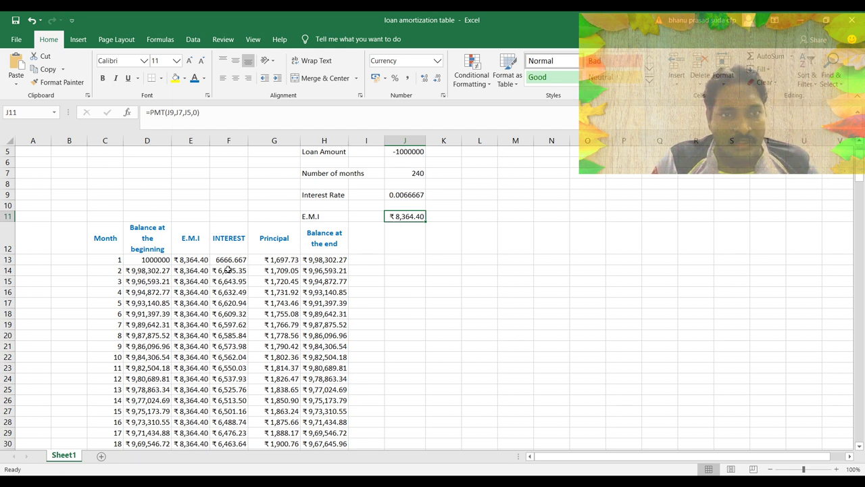
{"action": "left_click", "coordinate": [196, 272]}
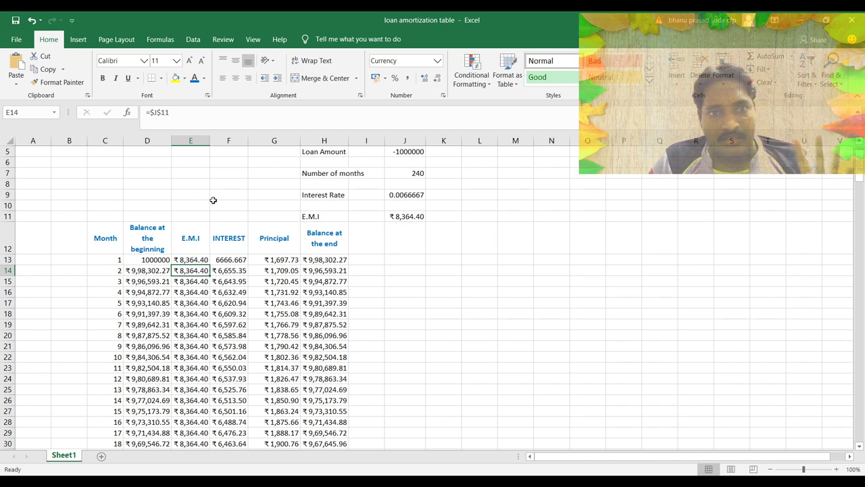
{"action": "left_click", "coordinate": [238, 270]}
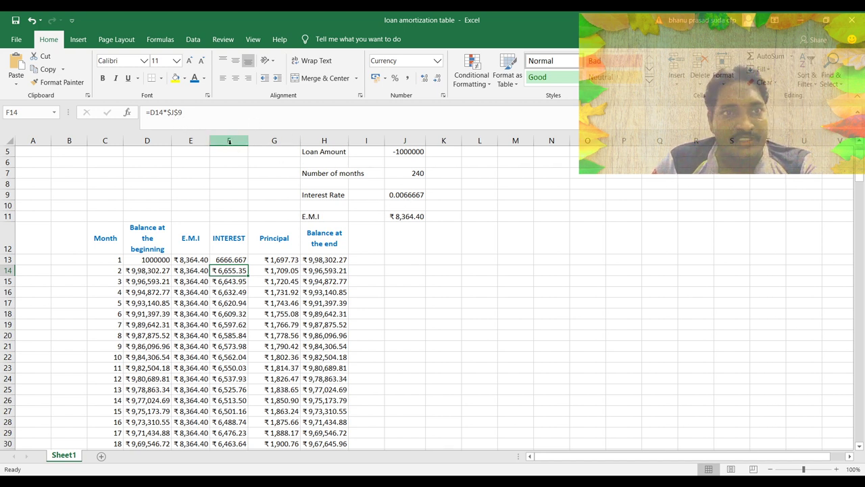
{"action": "left_click", "coordinate": [288, 271]}
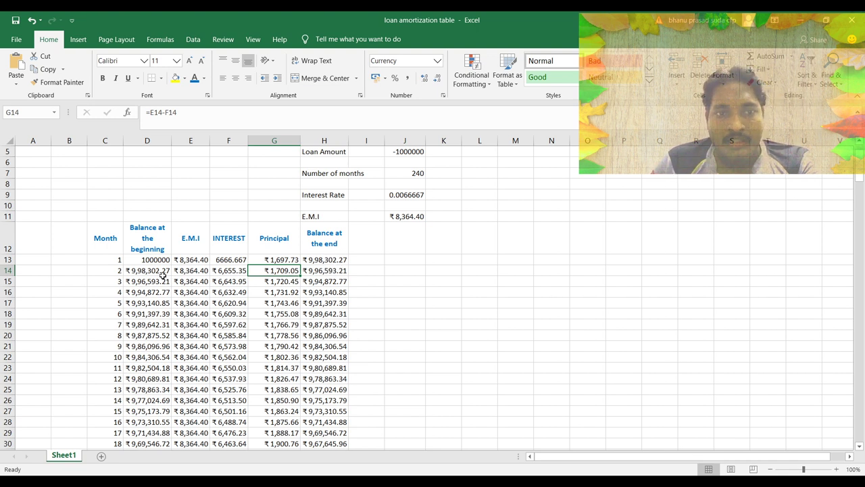
{"action": "left_click", "coordinate": [341, 271]}
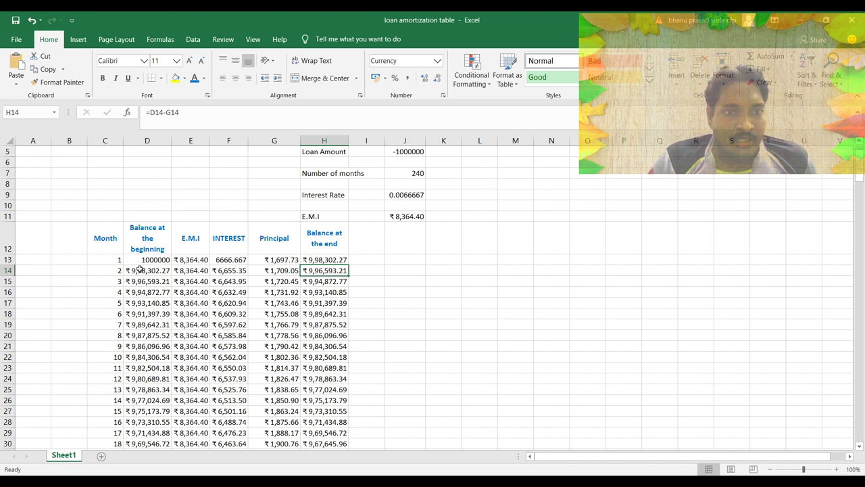
{"action": "left_click_drag", "start_coordinate": [140, 269], "coordinate": [325, 273]}
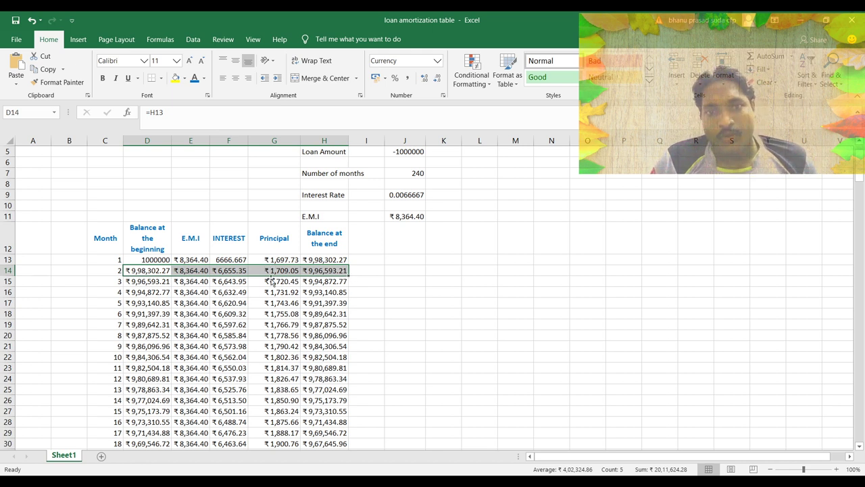
{"action": "left_click", "coordinate": [577, 246]}
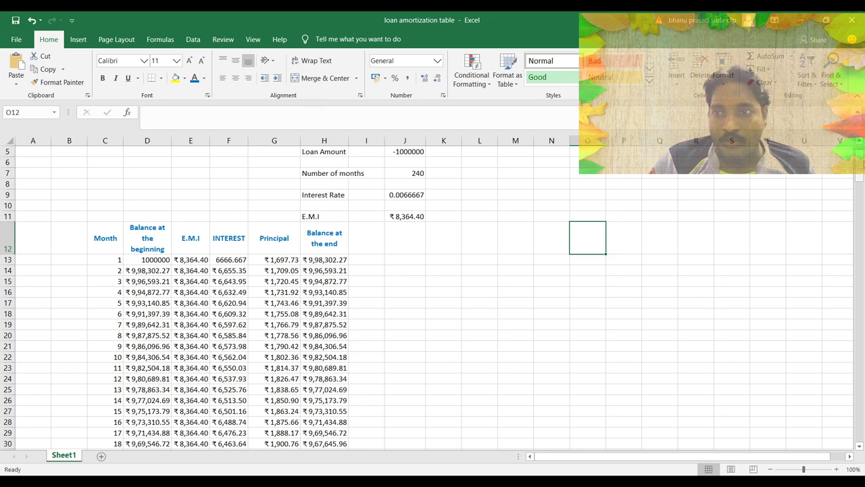
Enter =SUM(F13:F252) in F253 to total interest, giving ₹10,07,456.17.
{"action": "scroll", "coordinate": [861, 166], "scroll_direction": "up", "scroll_amount": 1}
{"action": "scroll", "coordinate": [850, 437], "scroll_direction": "down", "scroll_amount": 20}
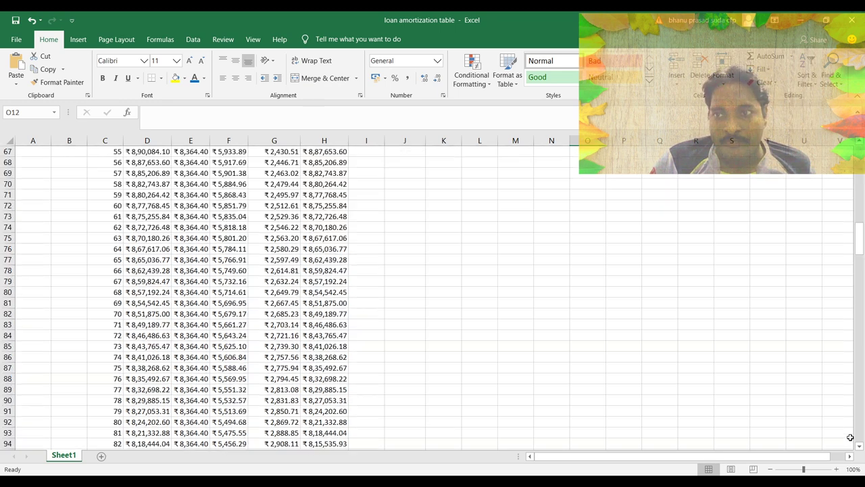
{"action": "scroll", "coordinate": [859, 448], "scroll_direction": "down", "scroll_amount": 8}
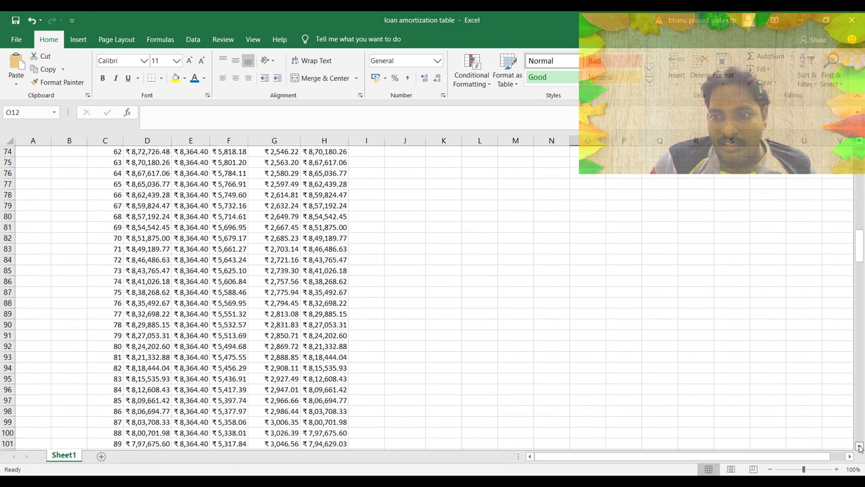
{"action": "scroll", "coordinate": [857, 450], "scroll_direction": "down", "scroll_amount": 7}
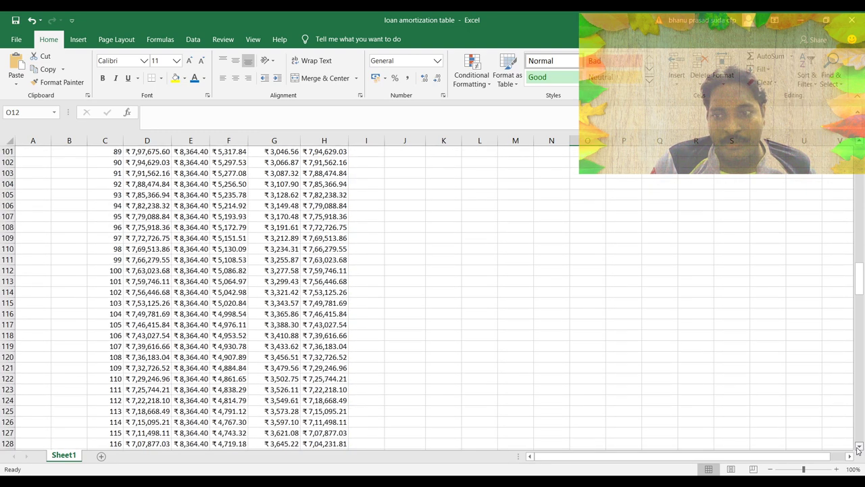
{"action": "scroll", "coordinate": [857, 450], "scroll_direction": "down", "scroll_amount": 9}
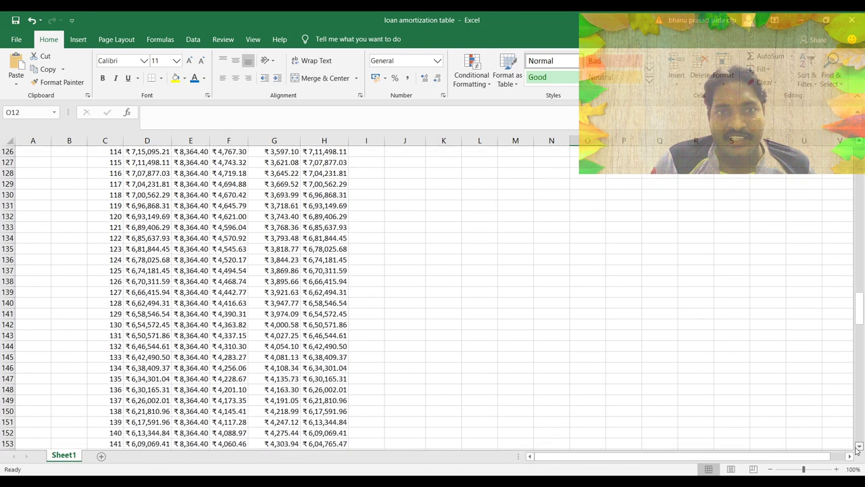
{"action": "scroll", "coordinate": [857, 450], "scroll_direction": "down", "scroll_amount": 12}
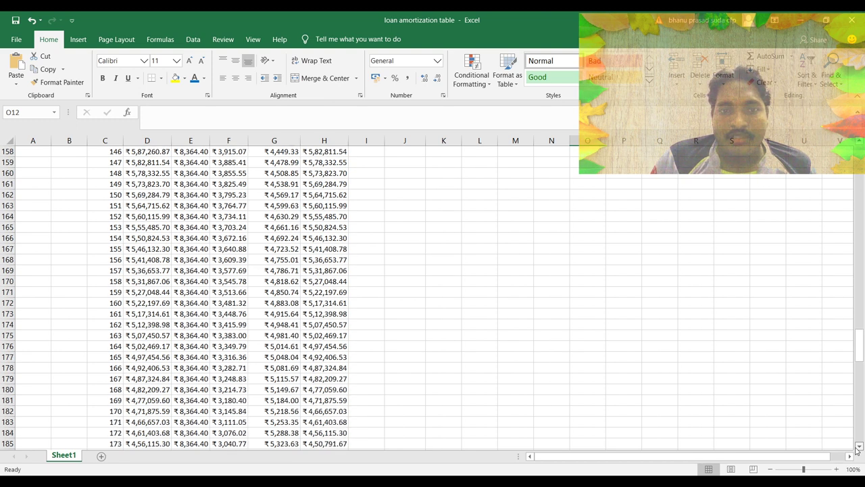
{"action": "scroll", "coordinate": [857, 450], "scroll_direction": "down", "scroll_amount": 9}
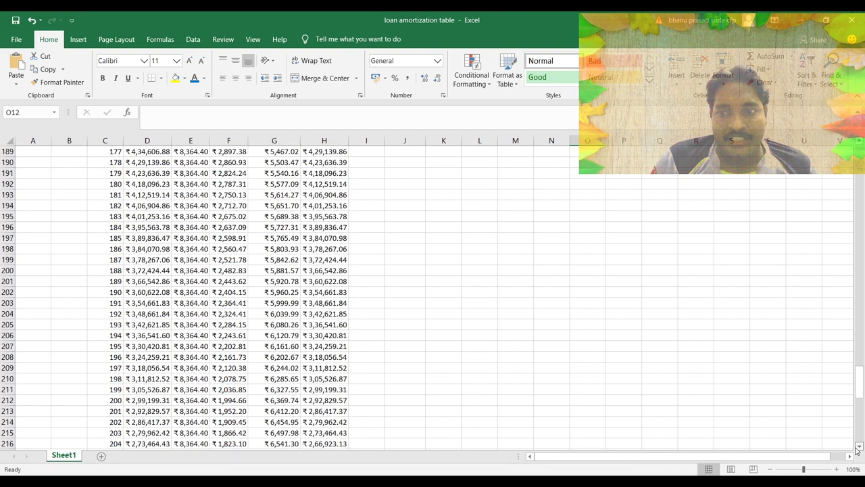
{"action": "scroll", "coordinate": [857, 450], "scroll_direction": "down", "scroll_amount": 10}
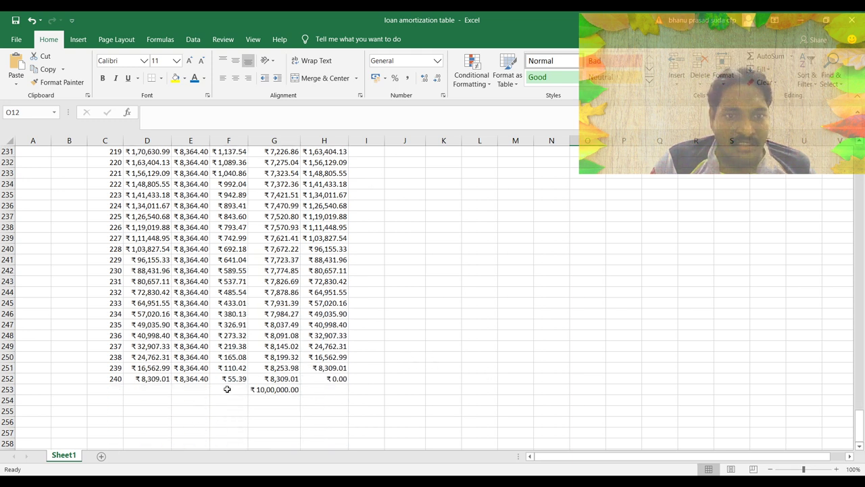
{"action": "left_click", "coordinate": [231, 392]}
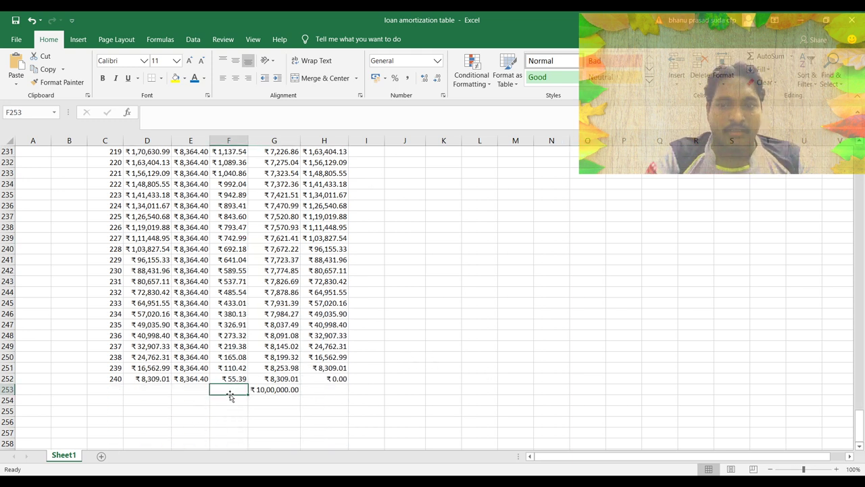
{"action": "type", "text": "=sum(F210:F252"}
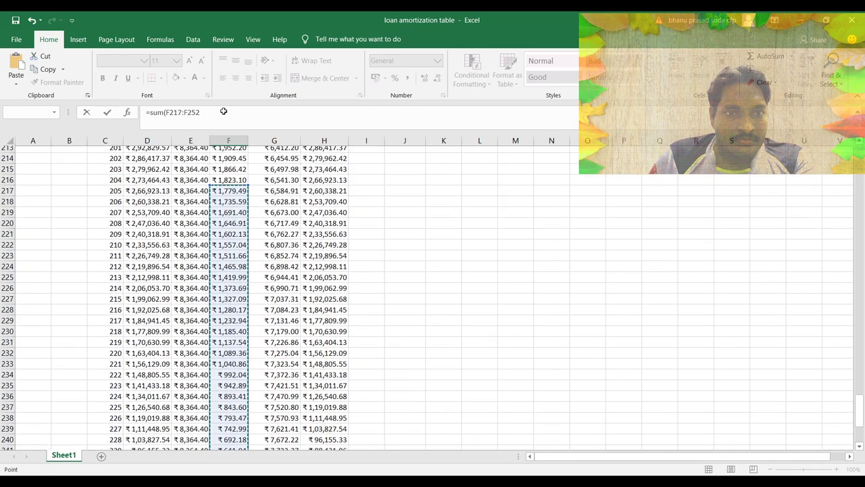
{"action": "left_click_drag", "start_coordinate": [224, 94], "coordinate": [238, 225]}
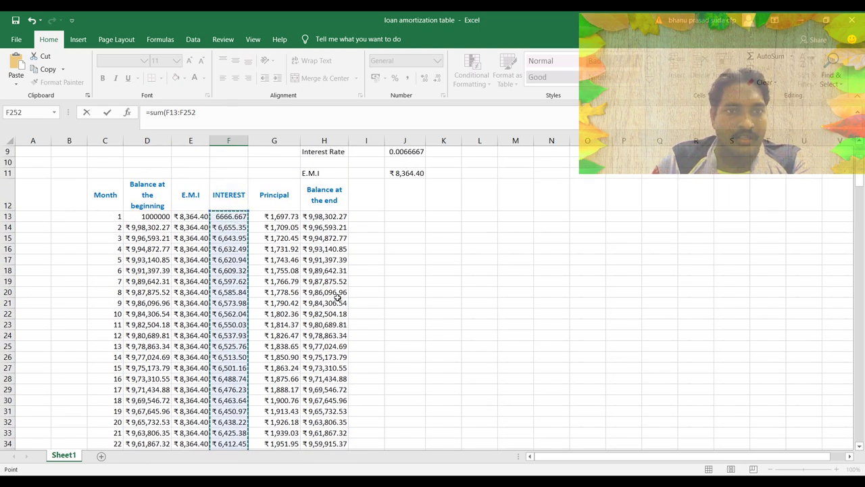
{"action": "key", "text": "Return"}
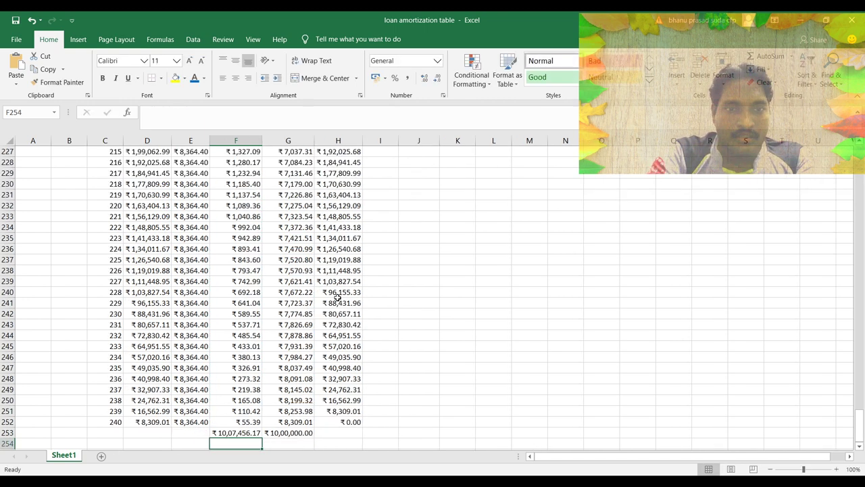